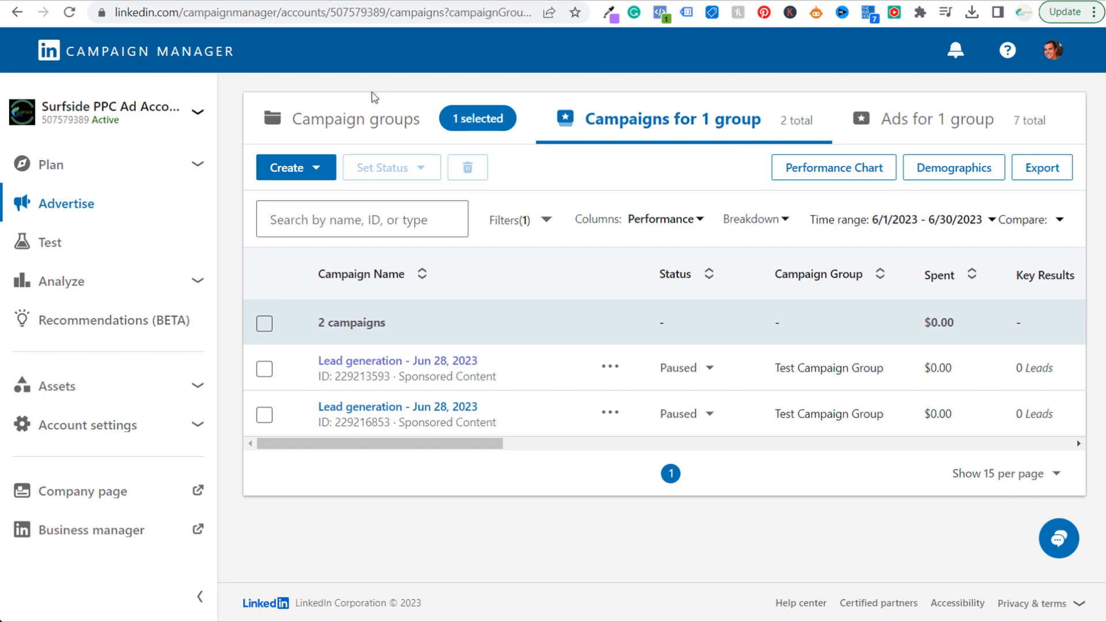
Start a new campaign inside the existing Test Campaign Group and proceed to its objective selection
click(301, 175)
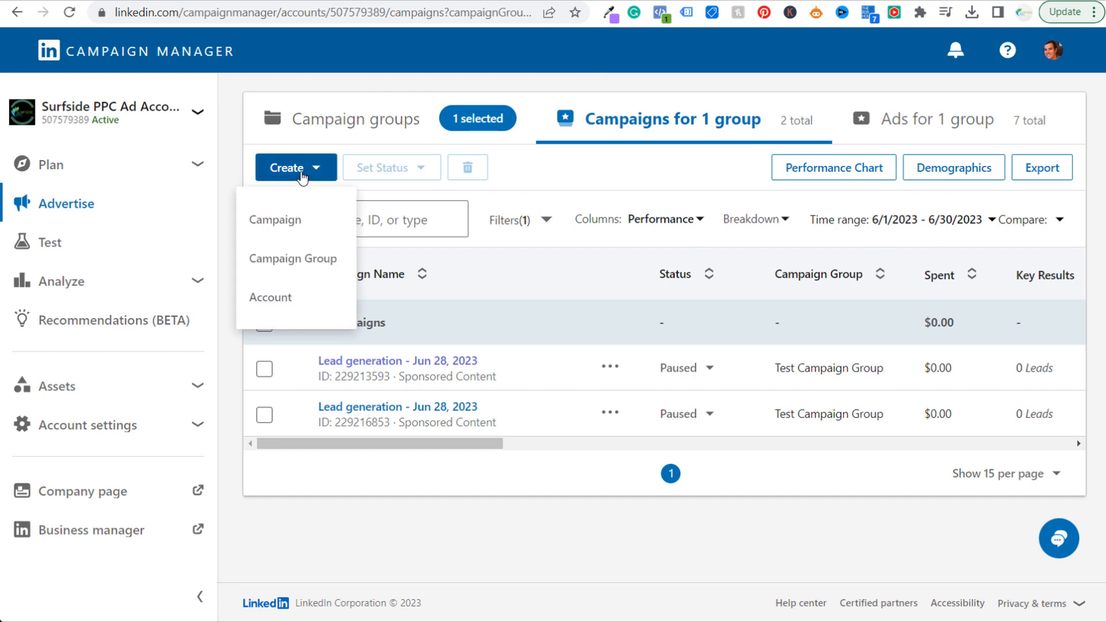
click(292, 227)
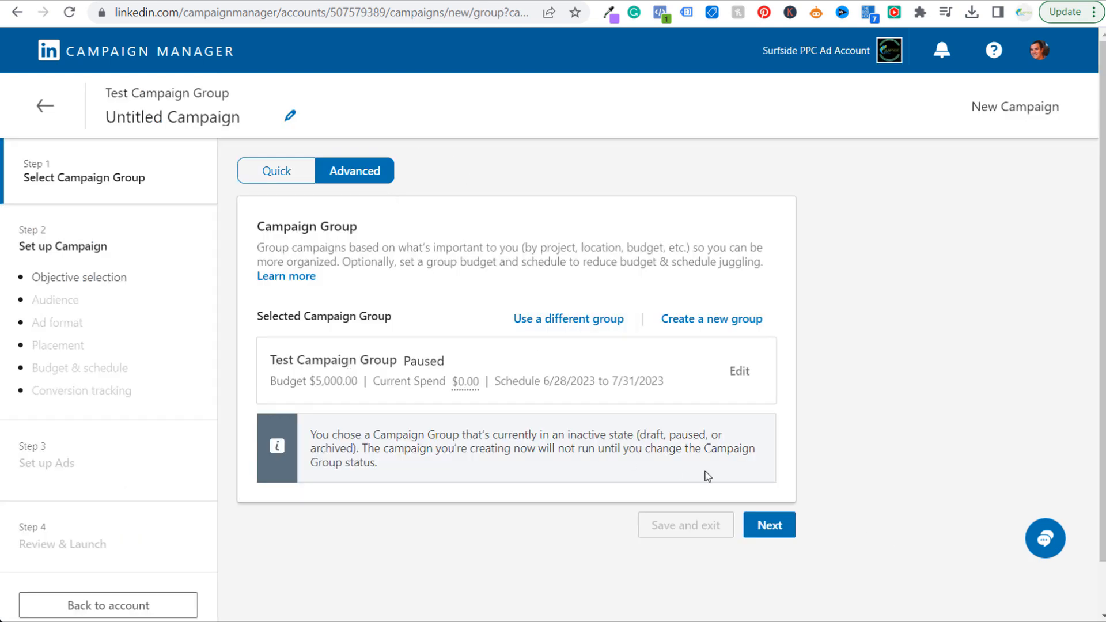
click(759, 528)
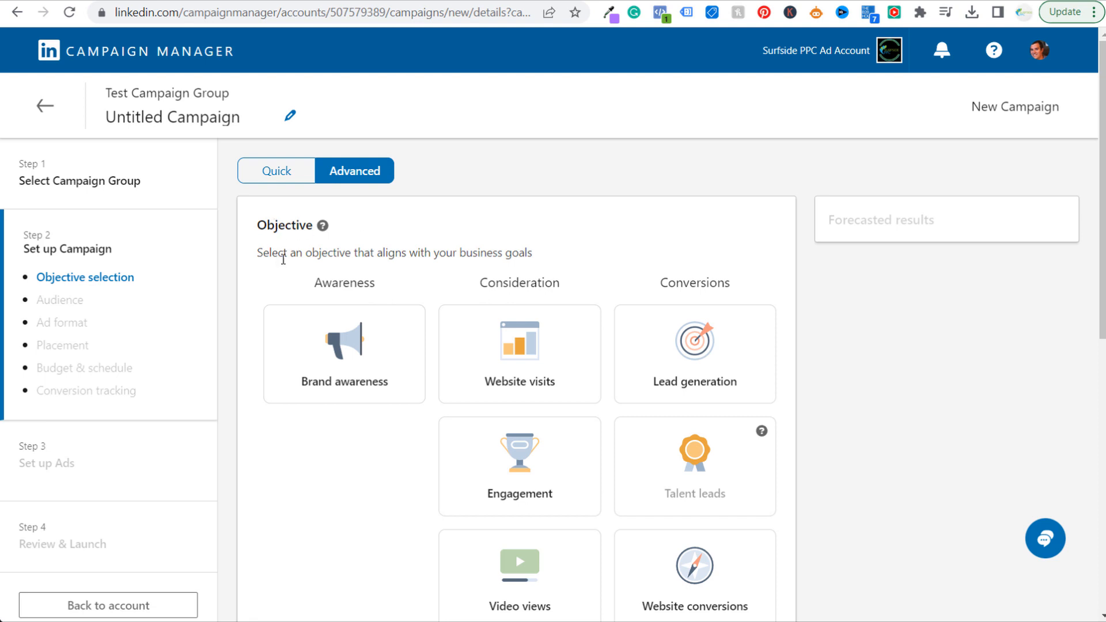
Select Website conversions as the campaign objective and Video as the ad format
drag(277, 253, 520, 248)
click(631, 243)
scroll(1039, 227, down, 2)
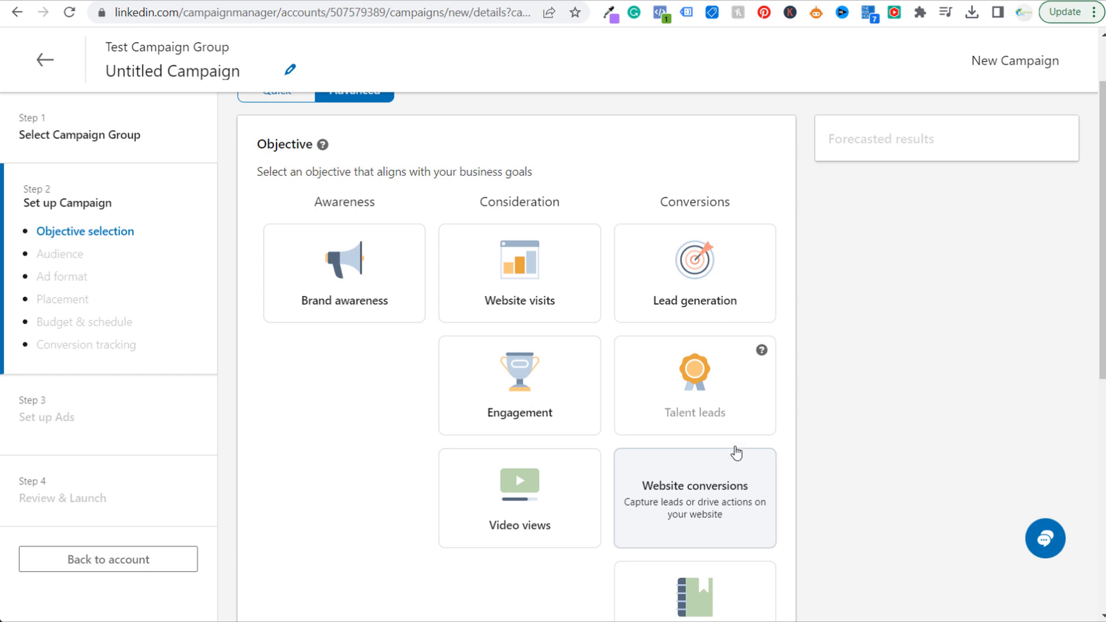
click(734, 454)
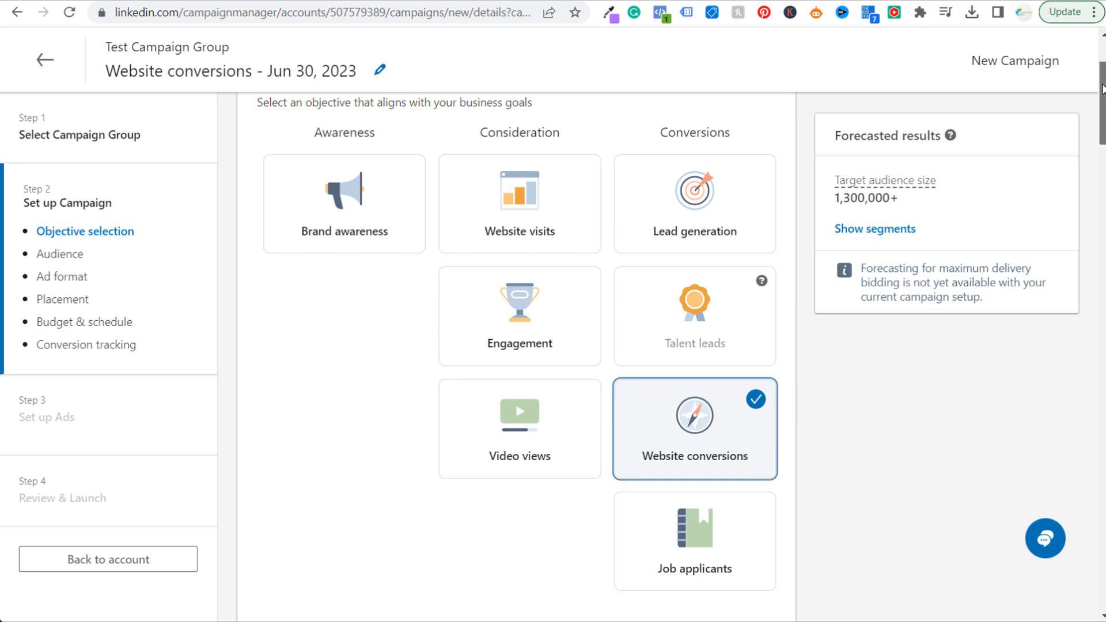
drag(1100, 104, 1102, 334)
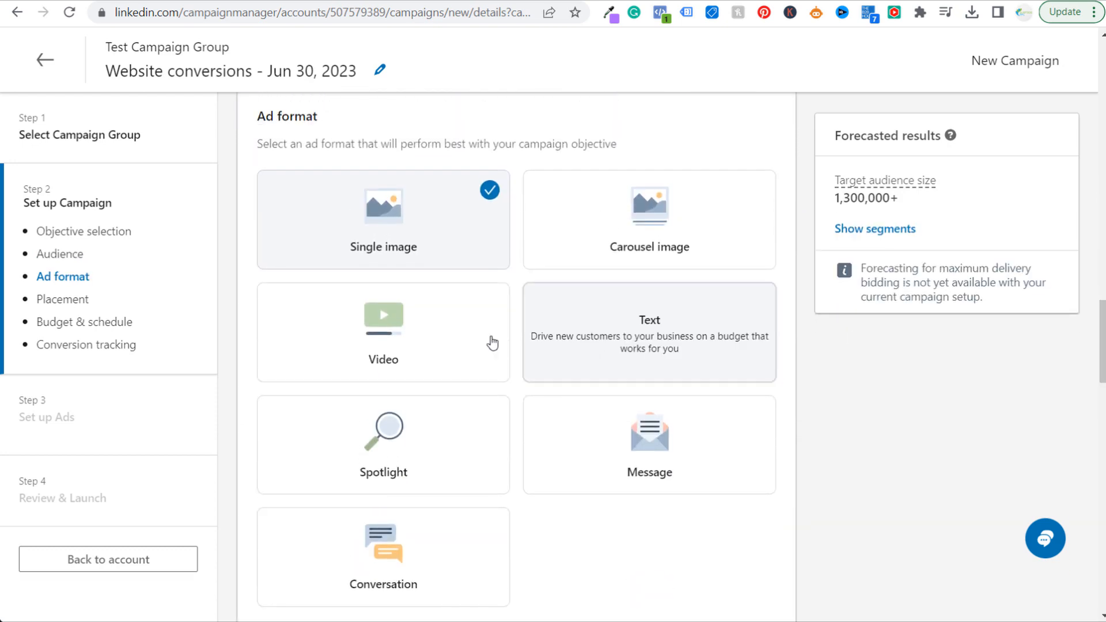
click(419, 341)
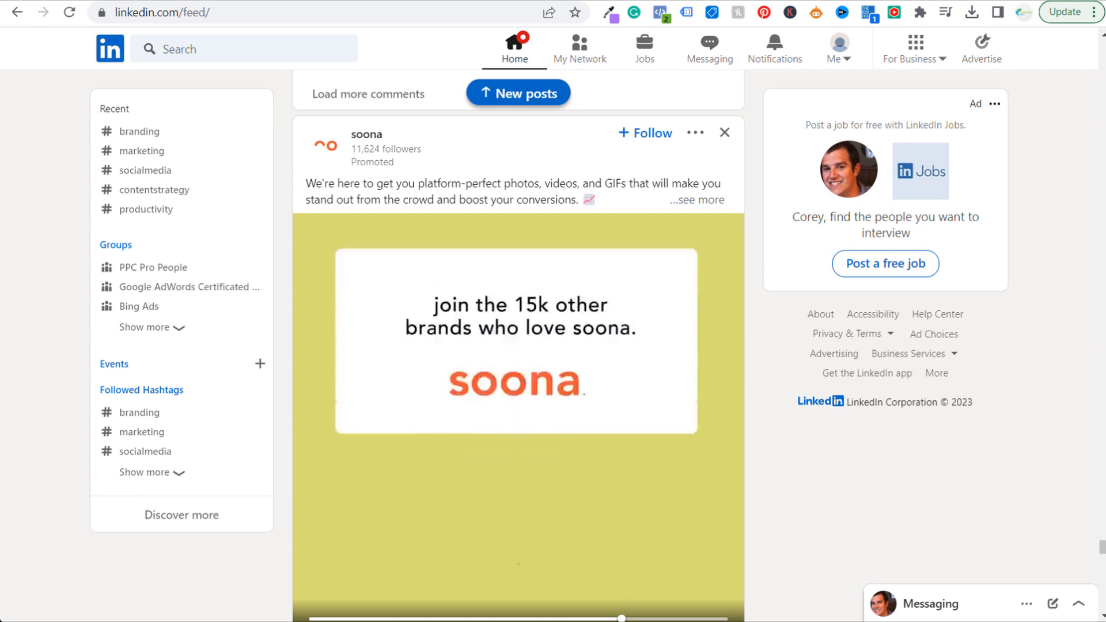
Look over the promoted soona video post in the LinkedIn feed and rewind its video to the start
scroll(1102, 550, down, 2)
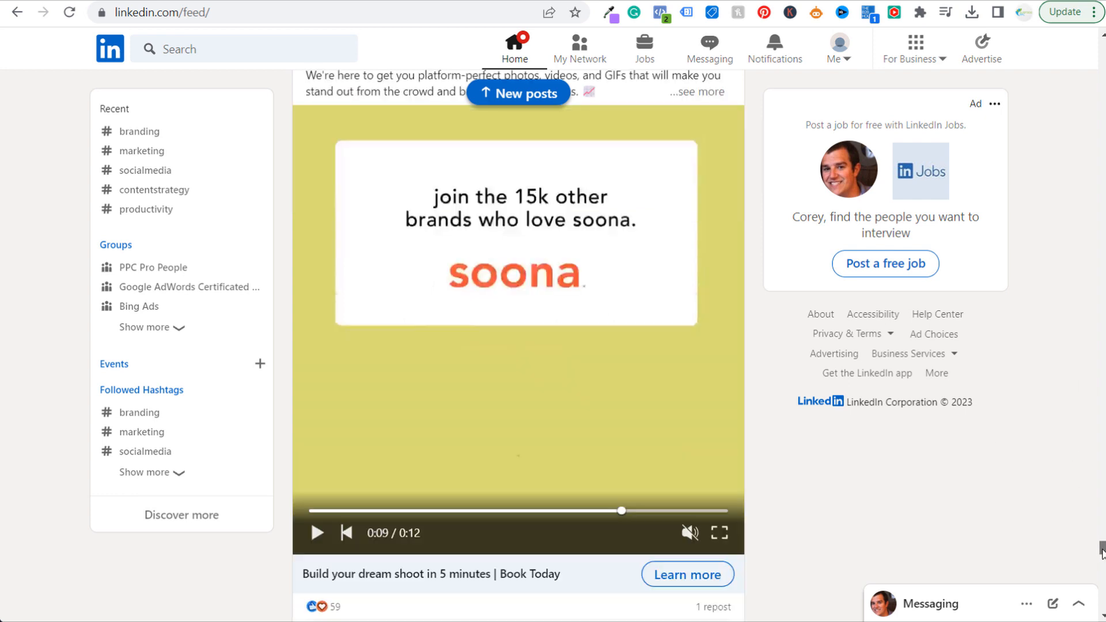
drag(573, 514, 310, 513)
scroll(418, 179, up, 1)
scroll(418, 180, up, 1)
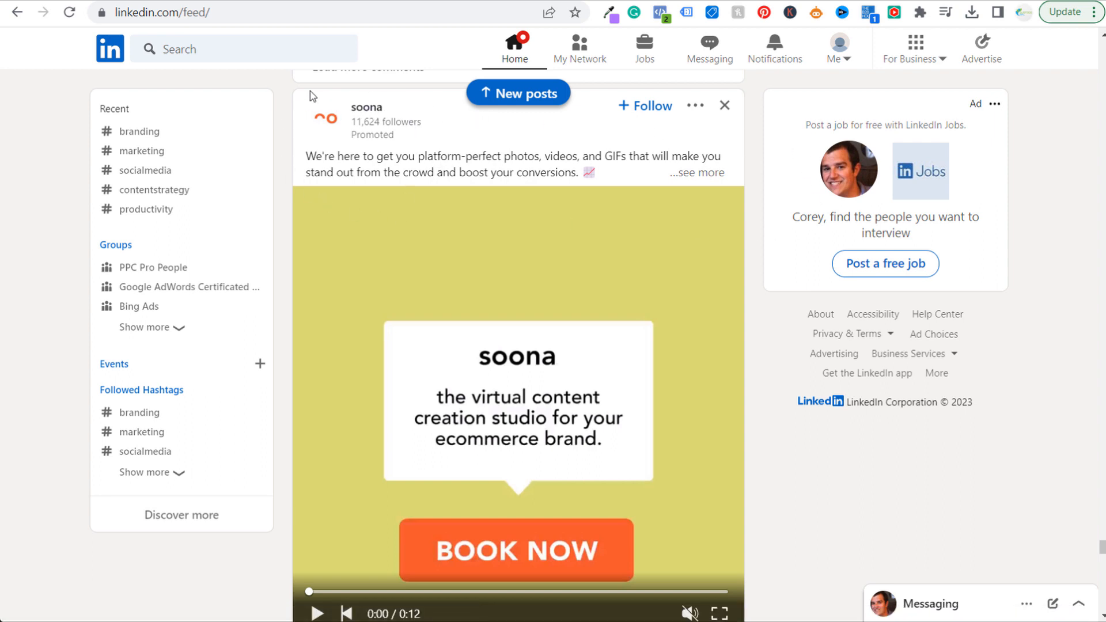
Expand the soona ad's full text and read its introduction and how-it-works list
drag(305, 159, 660, 156)
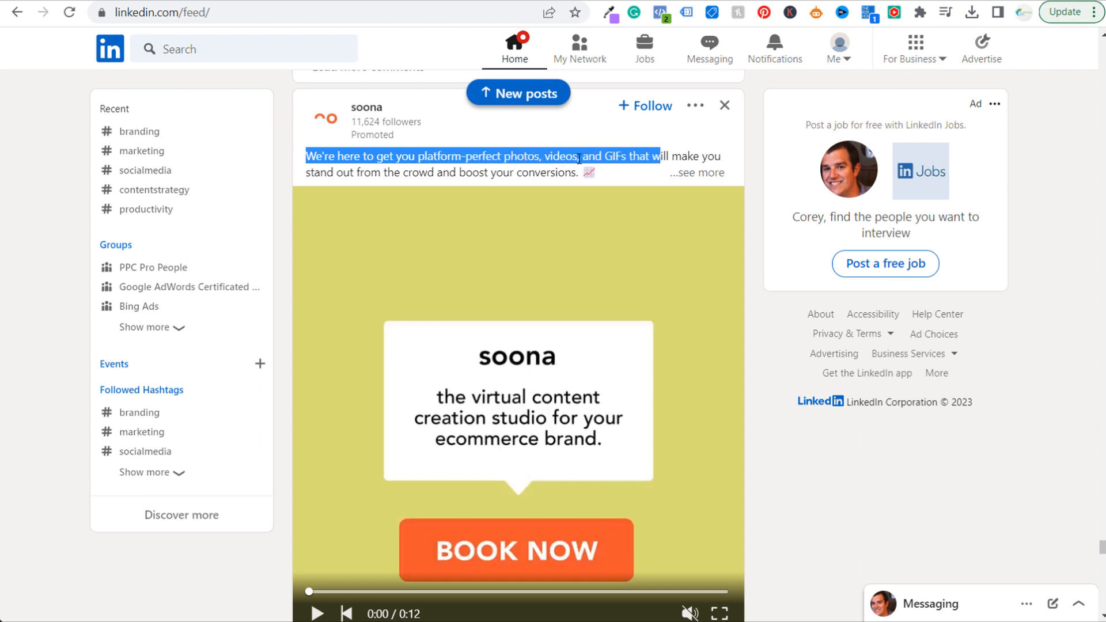
click(396, 170)
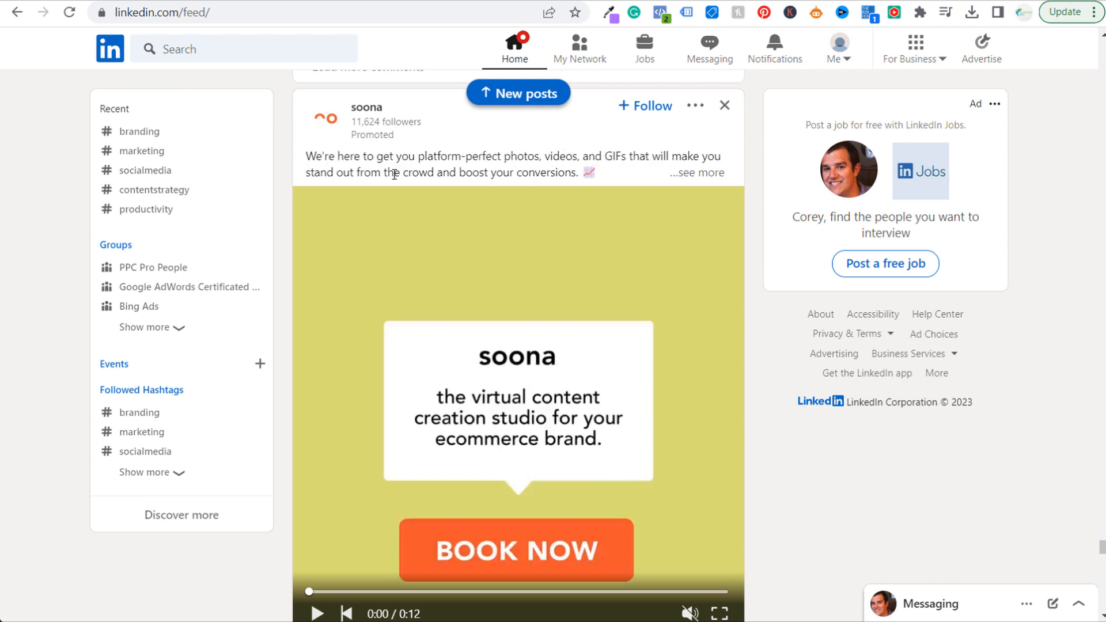
click(707, 174)
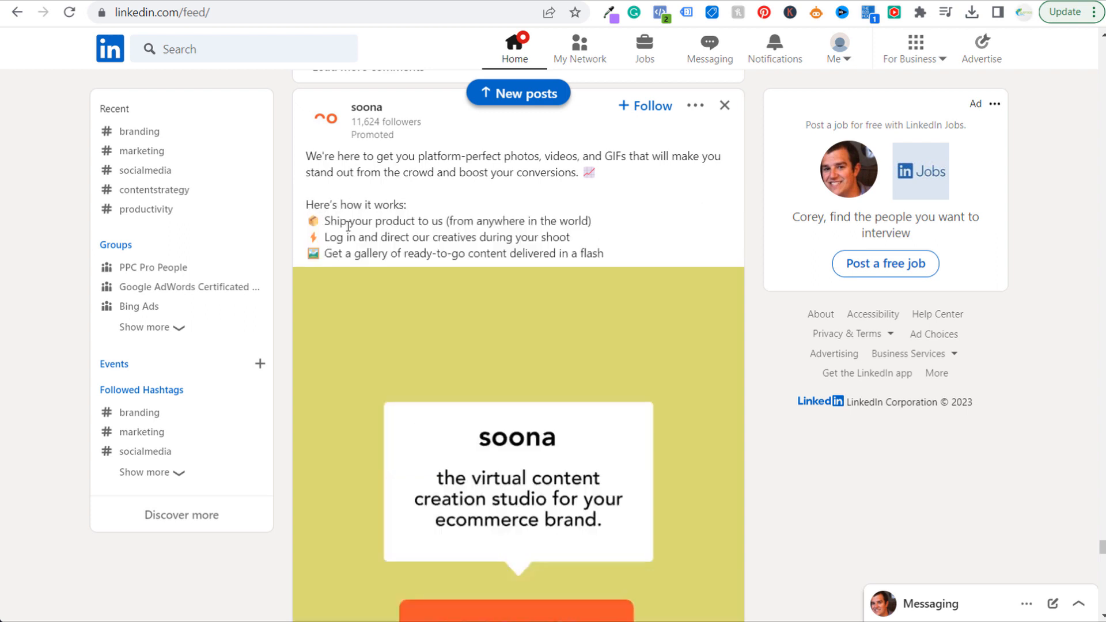
drag(327, 219, 449, 237)
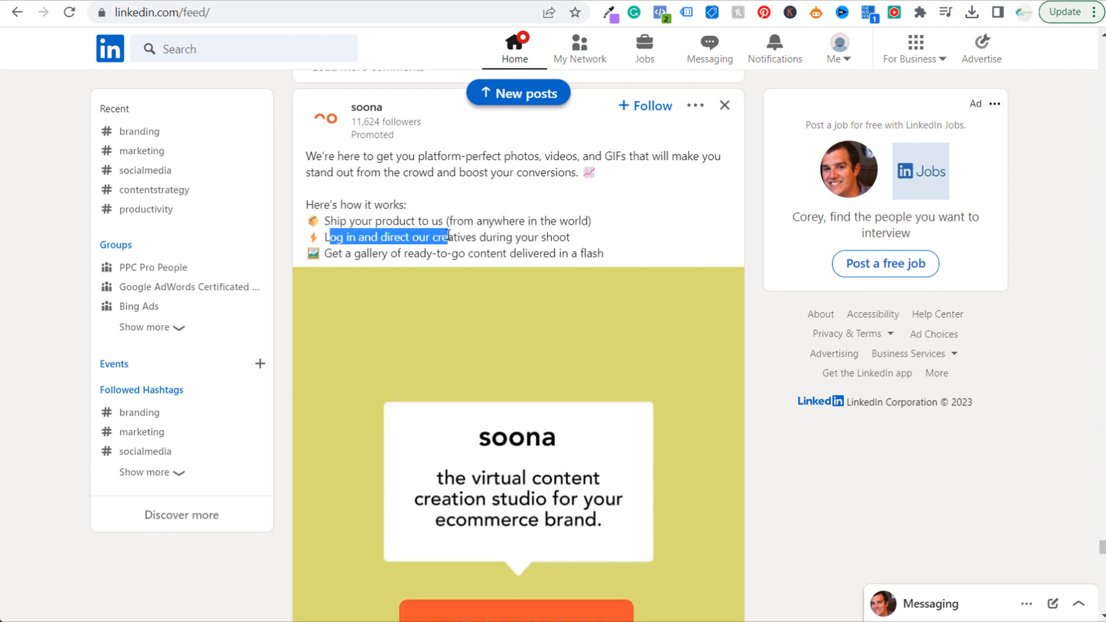
drag(378, 254, 483, 256)
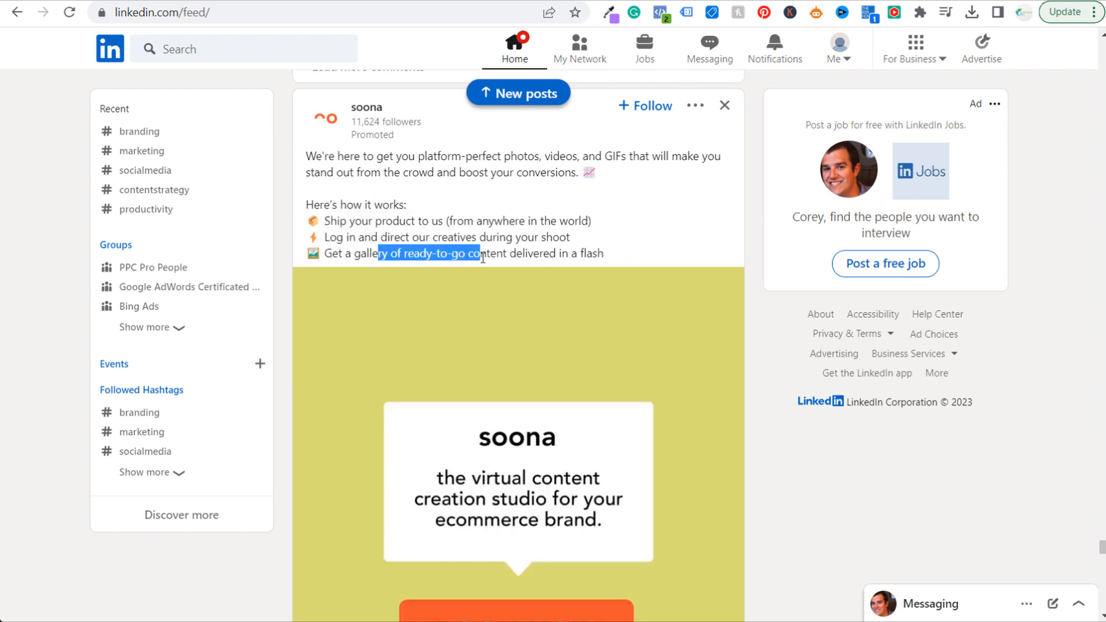
click(536, 241)
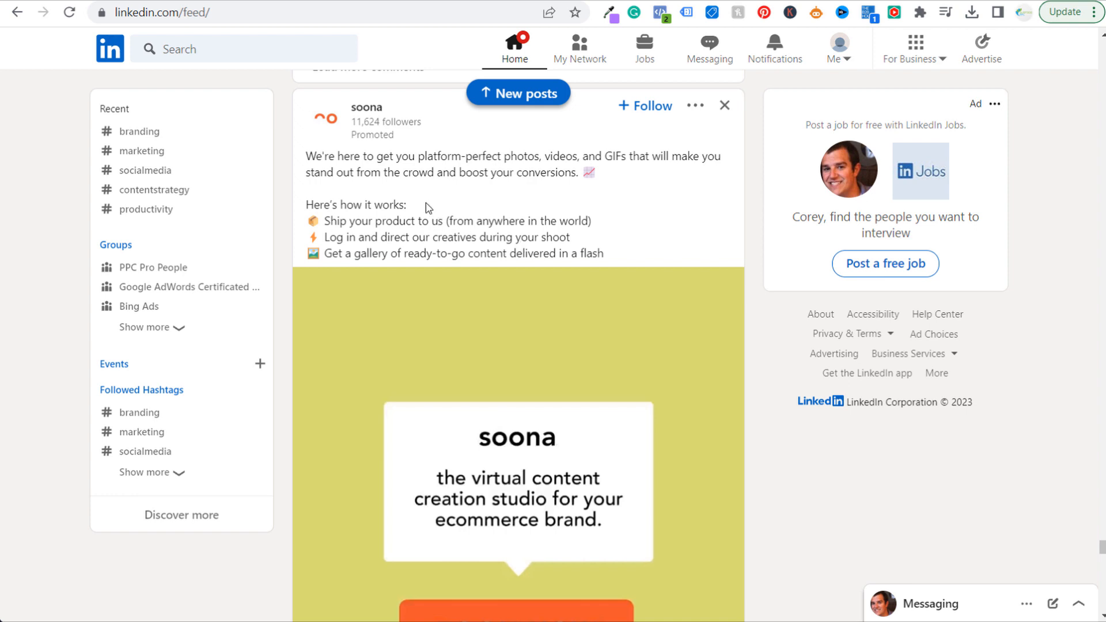
Play the soona ad's video, pause it near the end and move back to 0:07 to examine the testimonial and headline
scroll(450, 261, down, 2)
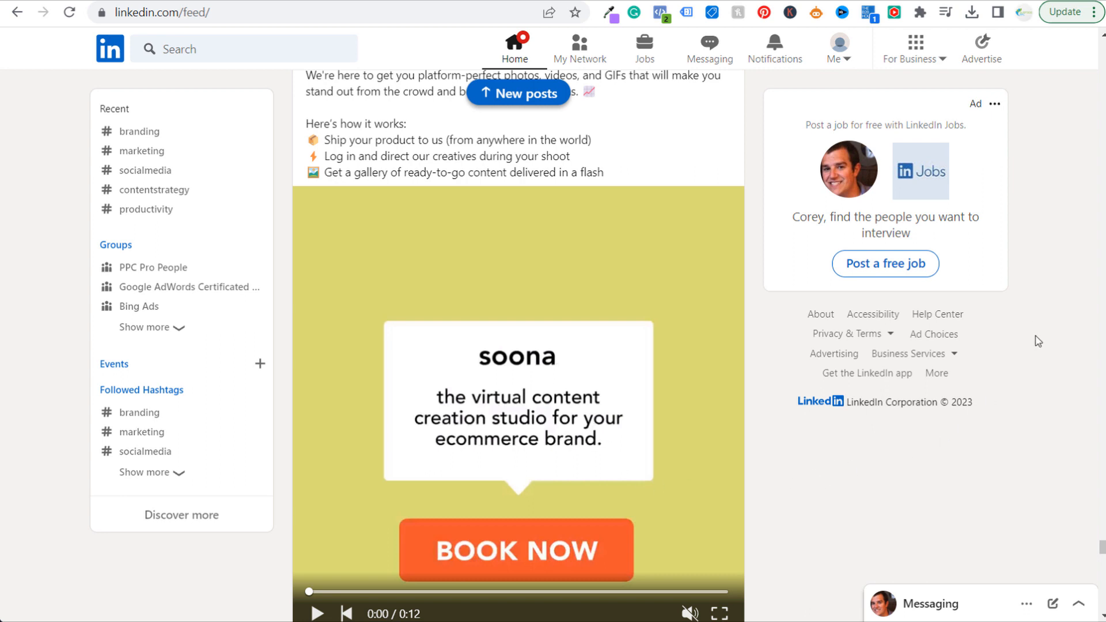
scroll(1037, 339, down, 1)
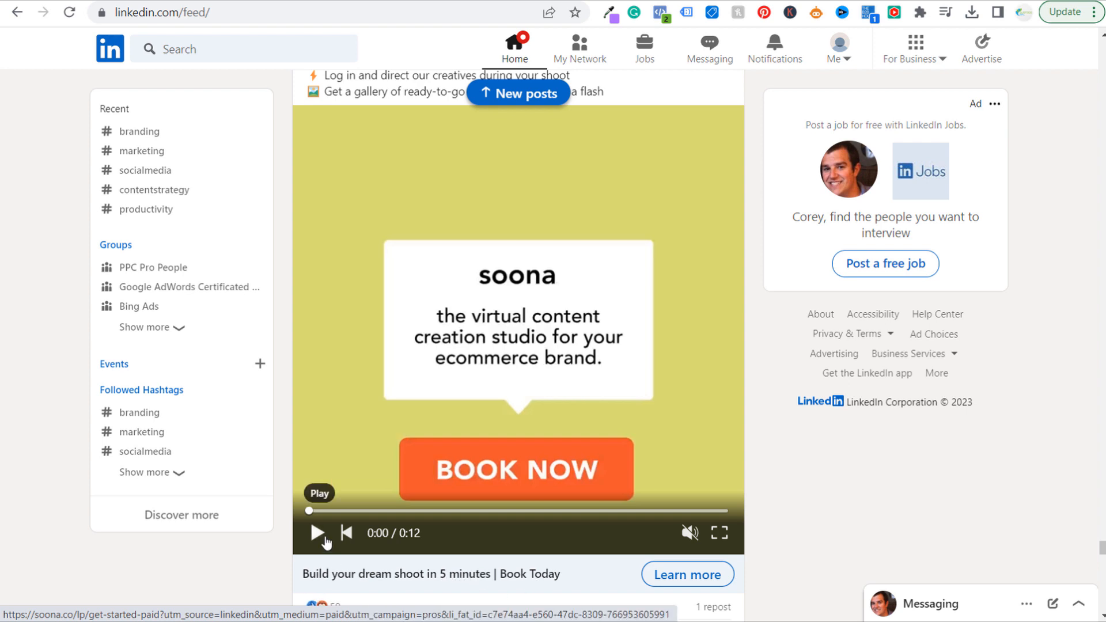
click(323, 537)
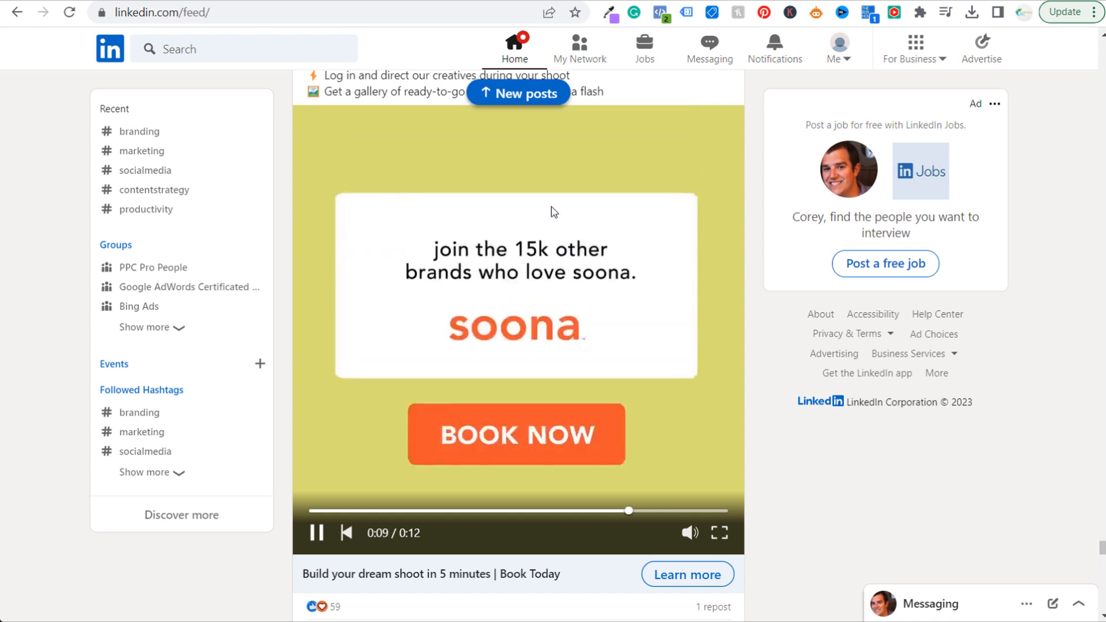
click(312, 536)
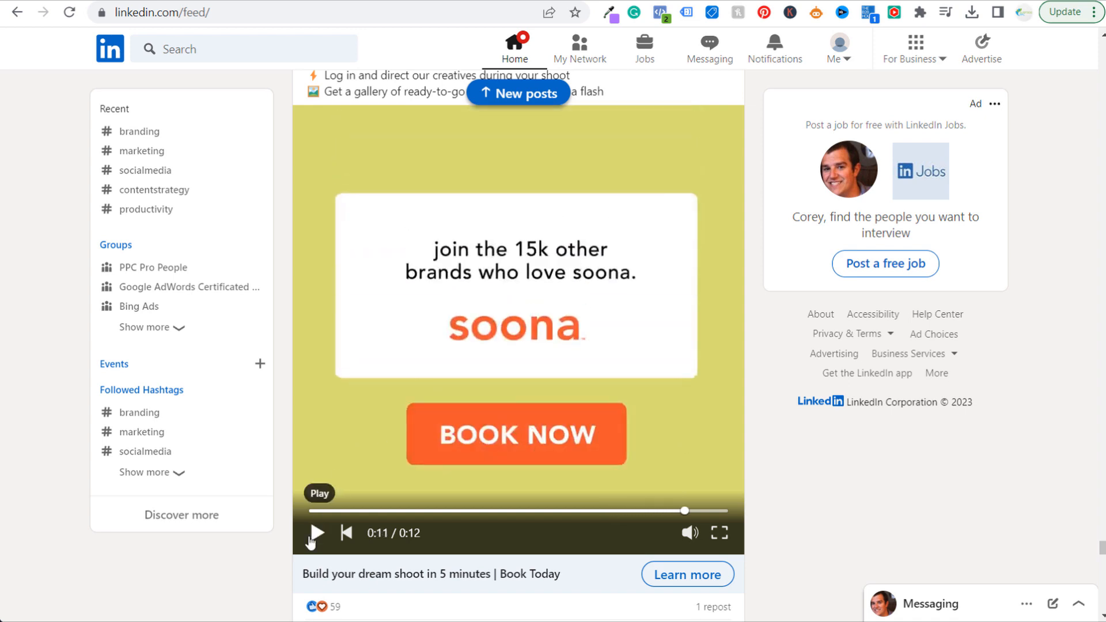
click(648, 511)
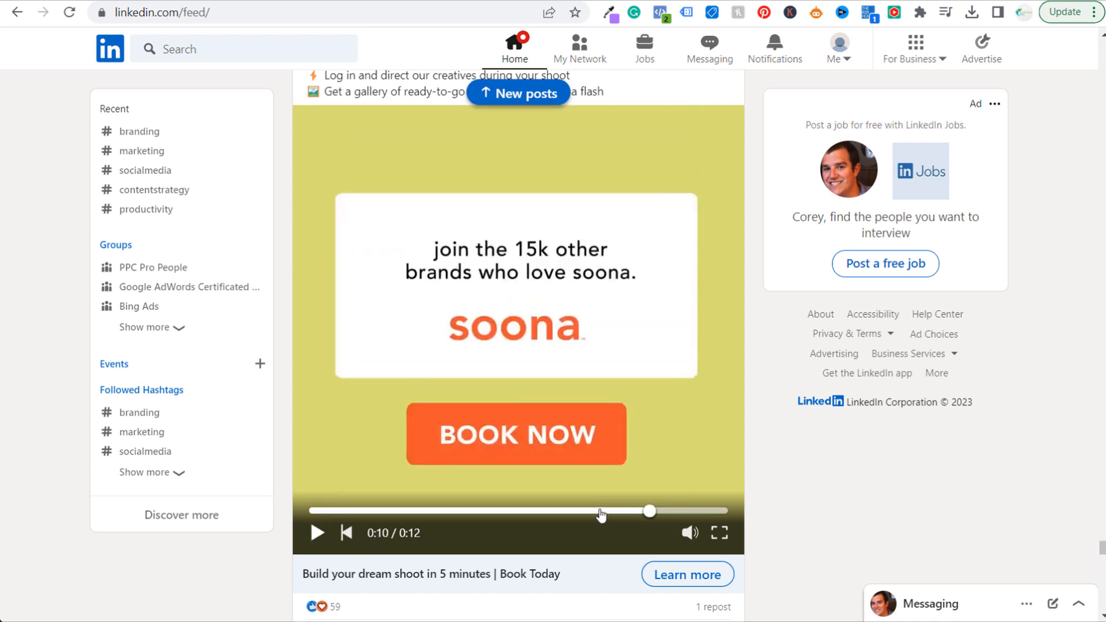
click(572, 511)
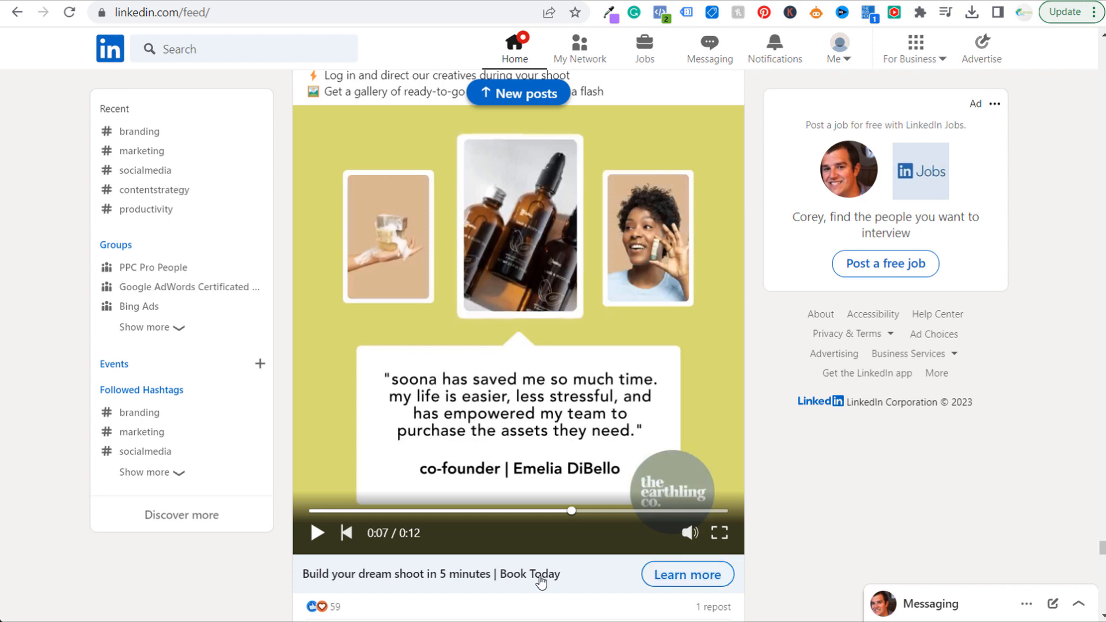
scroll(418, 588, up, 3)
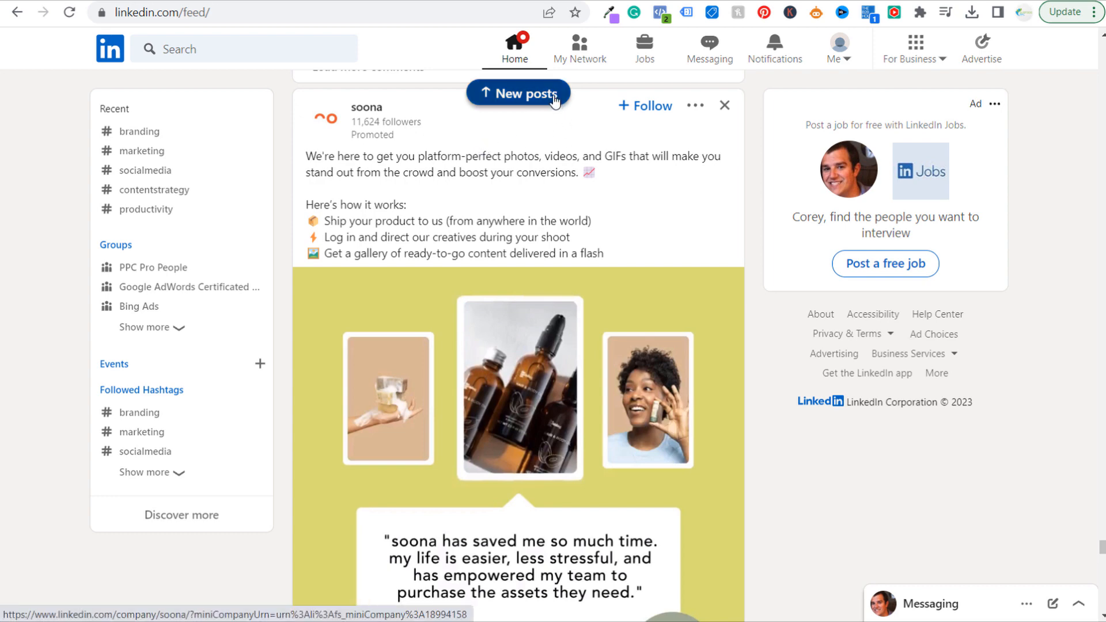
Return to the campaign setup in Campaign Manager and exit the new campaign without saving
click(634, 0)
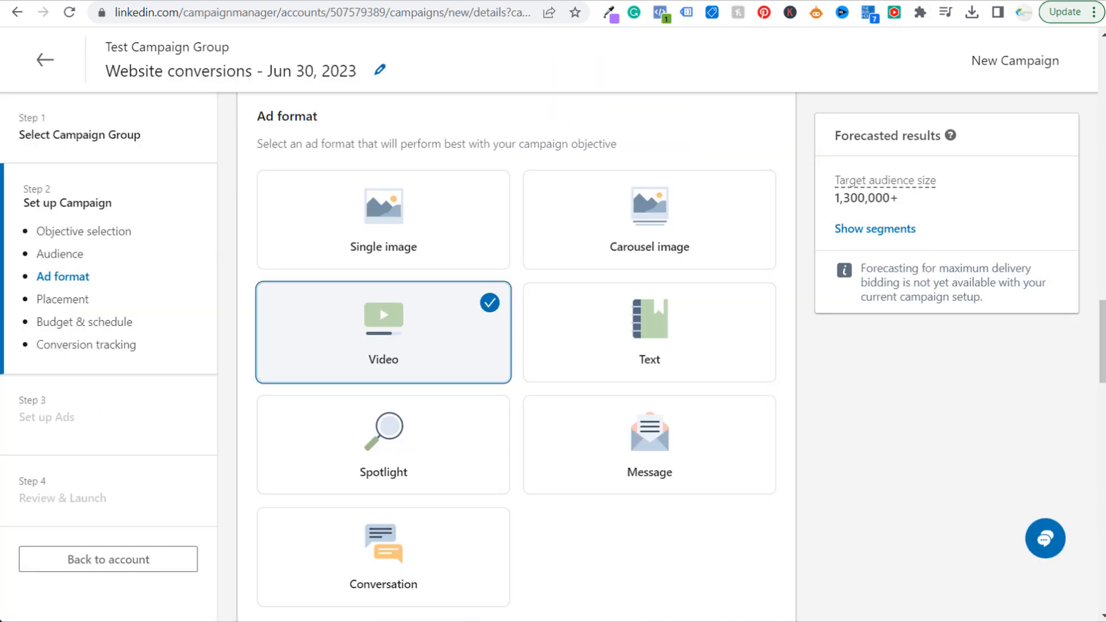
click(46, 60)
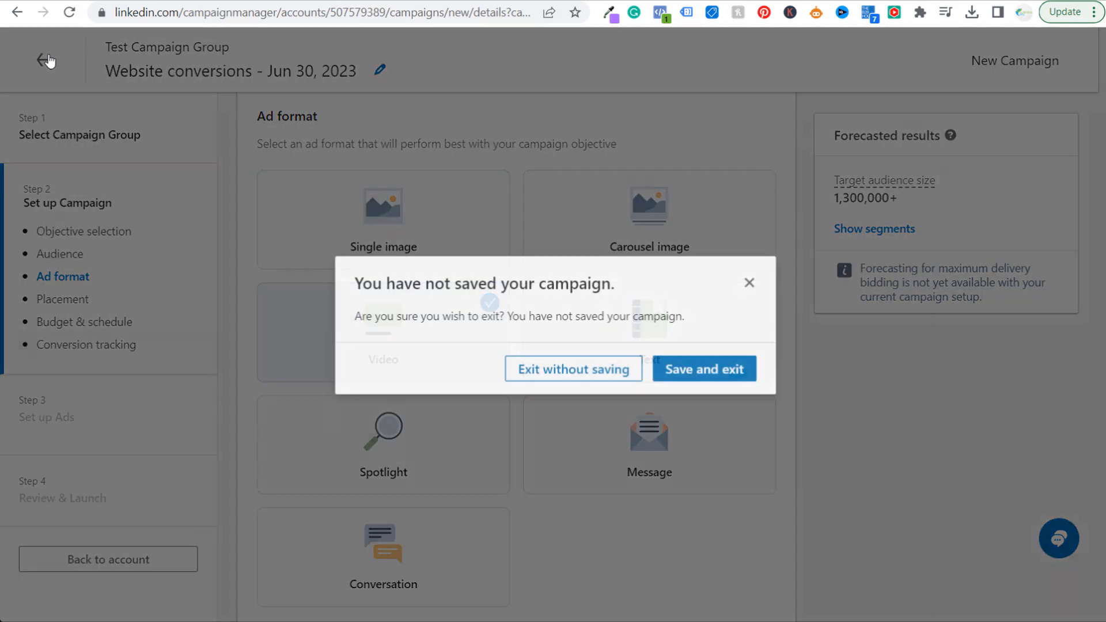
click(544, 374)
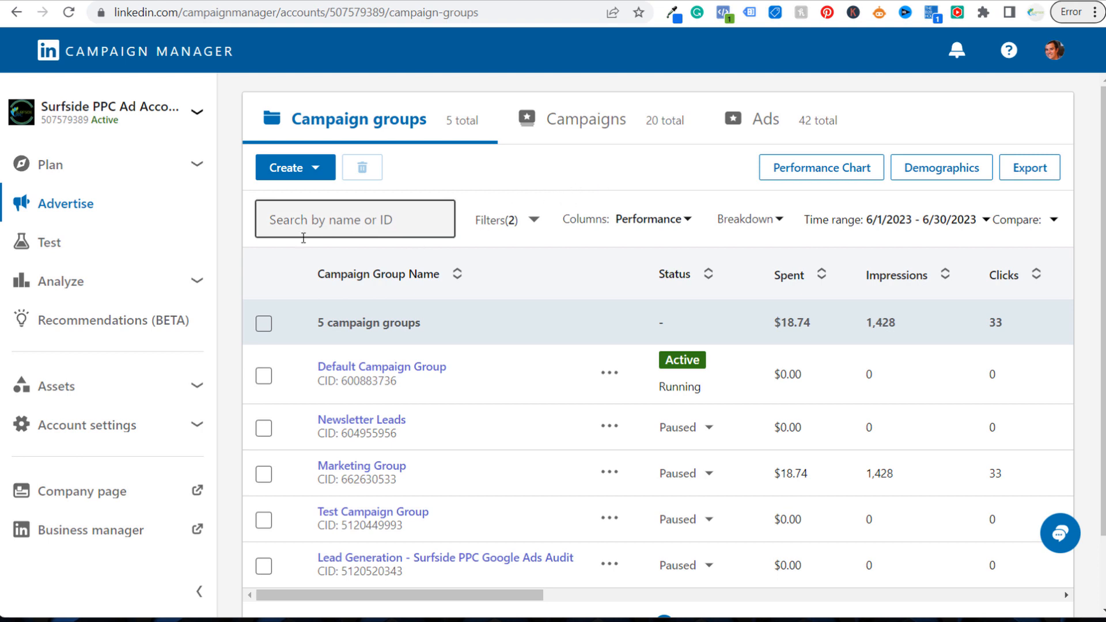
Start a new campaign group and name it Video Ads Example
click(193, 280)
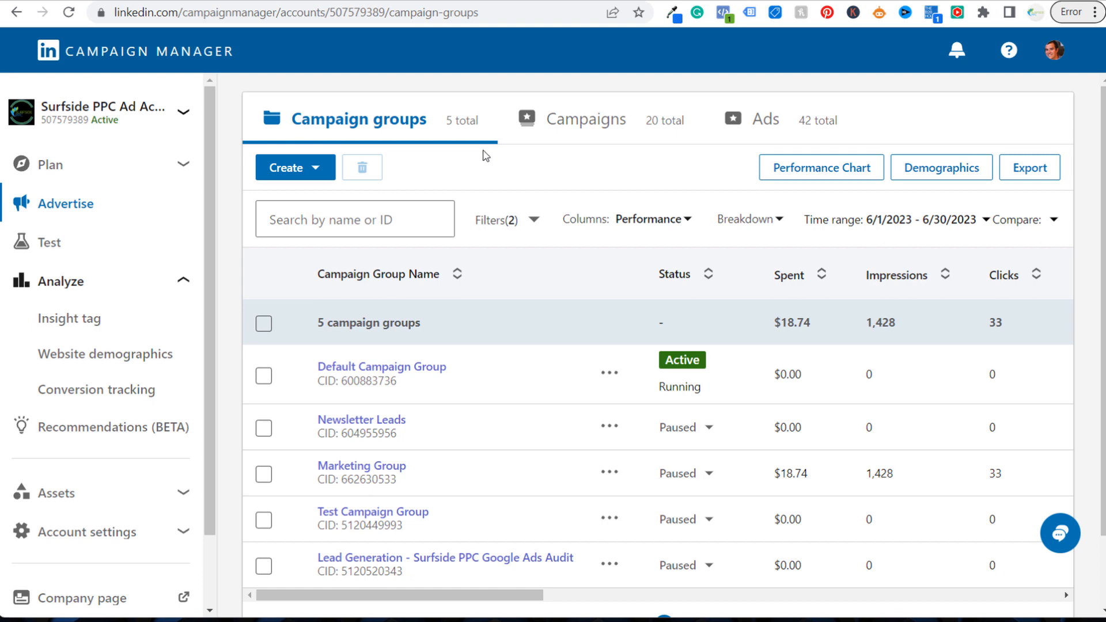
click(294, 168)
click(289, 262)
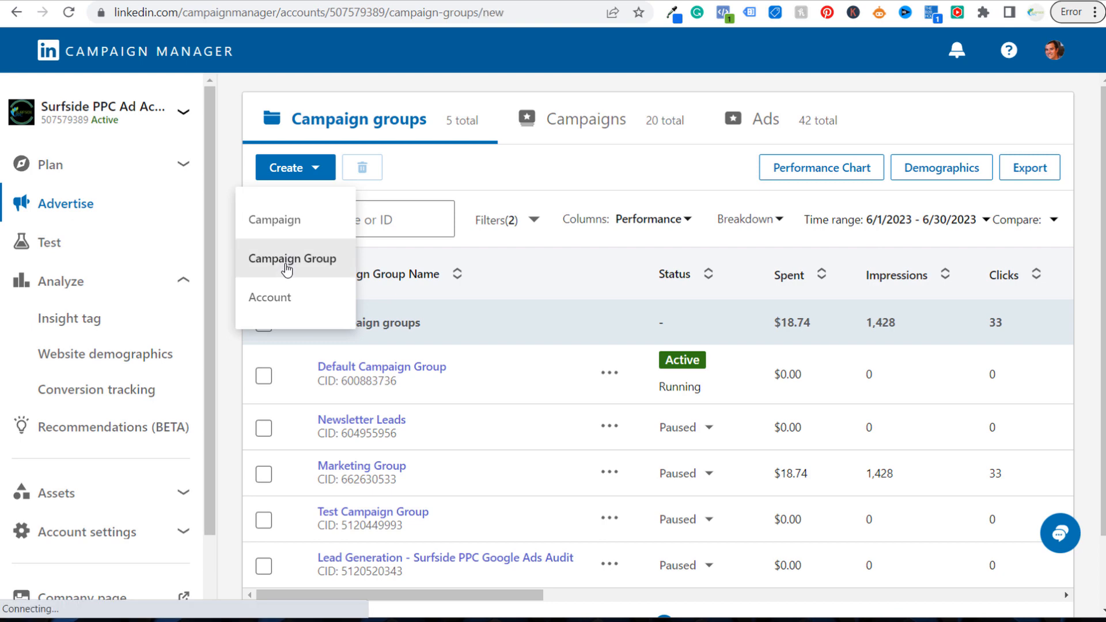
click(326, 306)
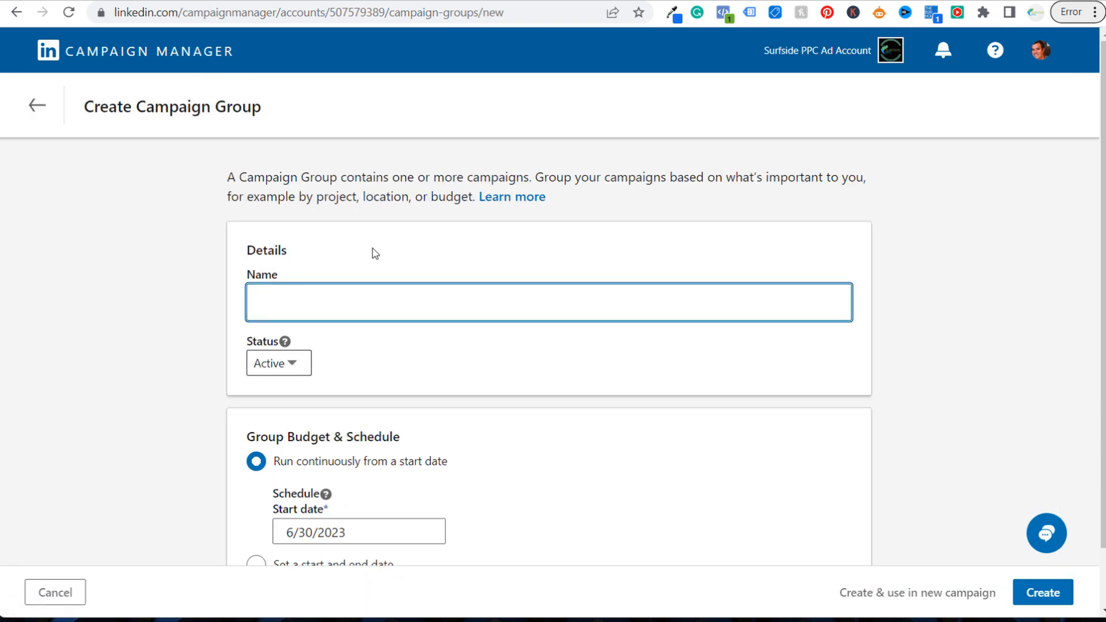
text(Video Ads Exampl)
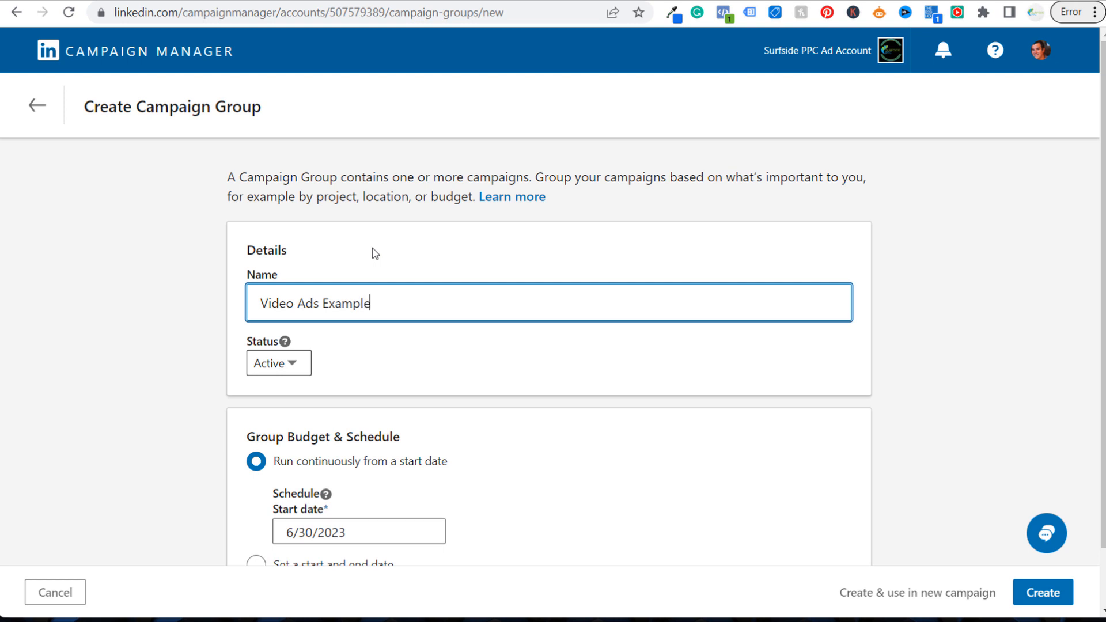
text(e)
Set the group to a start and end date with a budget, ending 7/31/2023 with a $5,000.00 total budget
scroll(870, 199, down, 1)
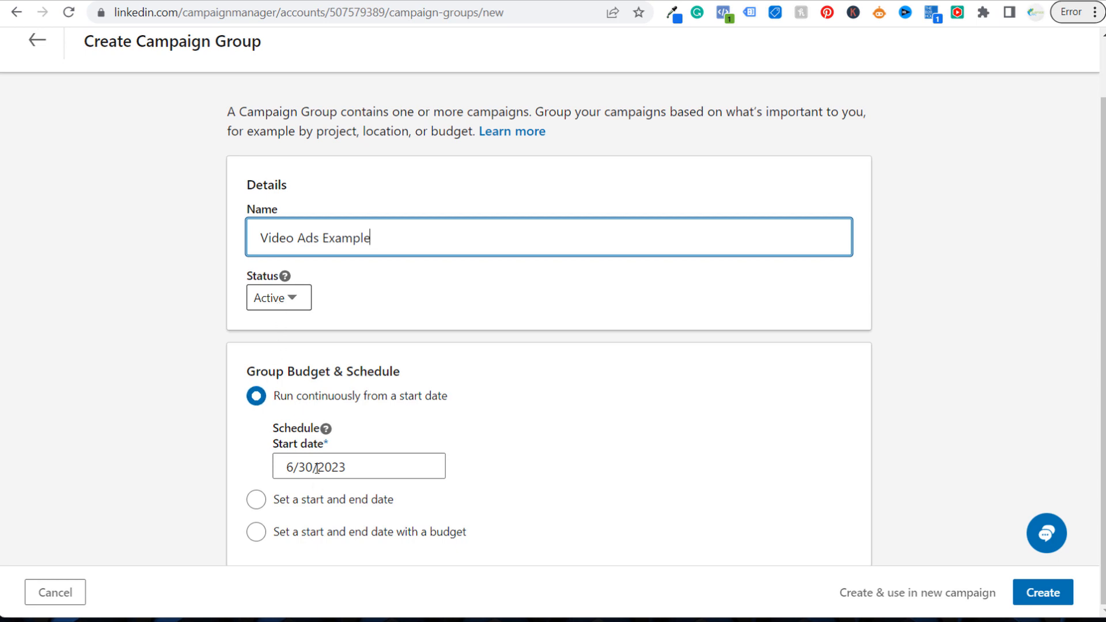
click(317, 532)
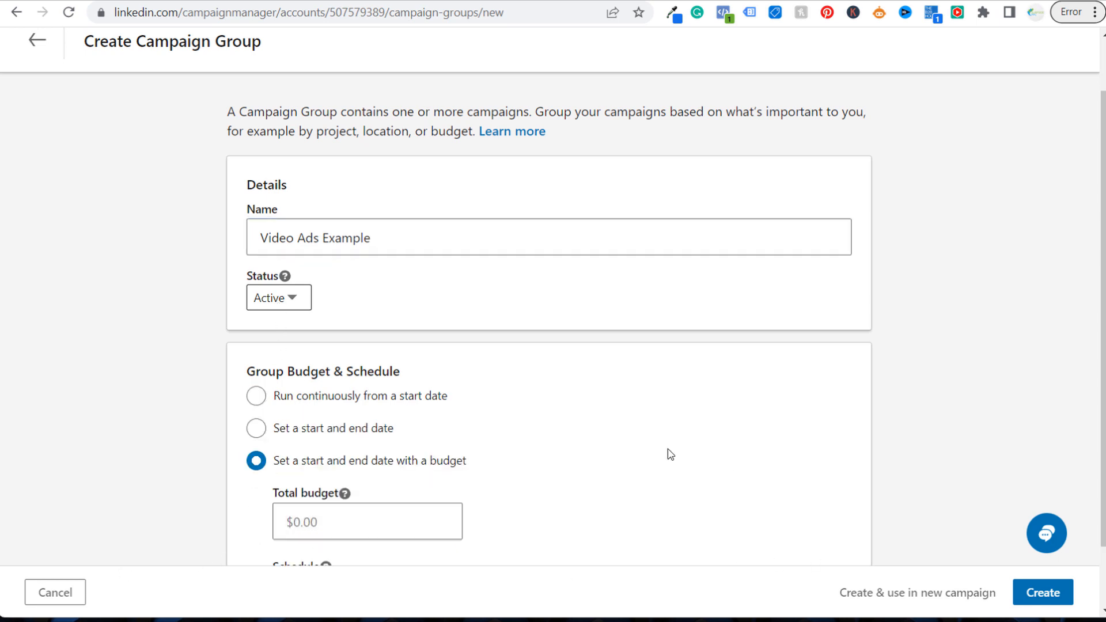
scroll(634, 438, down, 1)
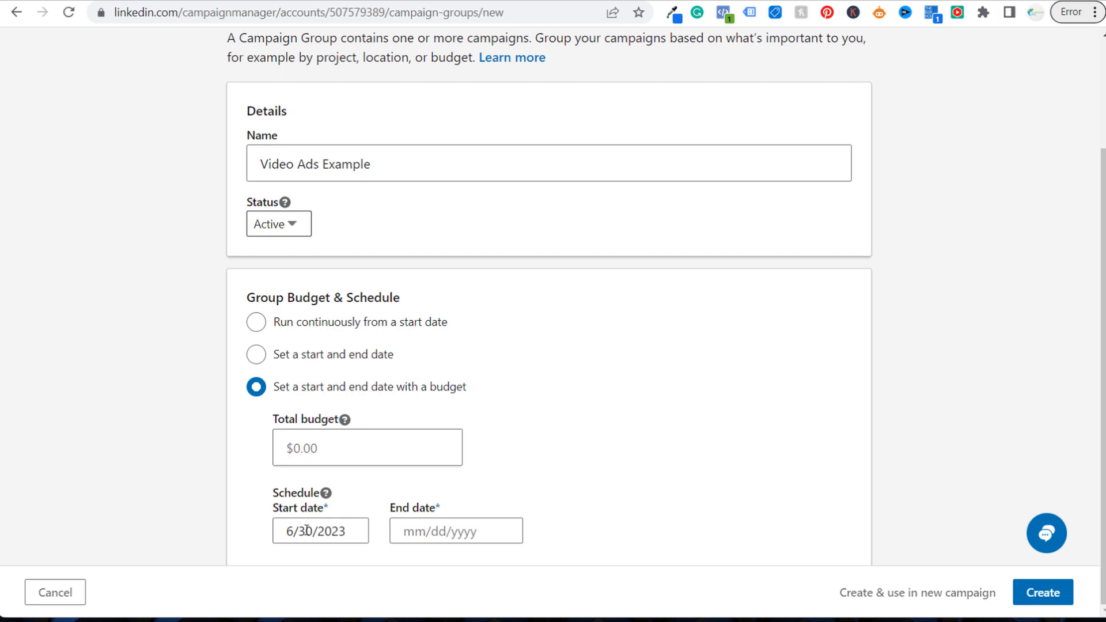
click(479, 526)
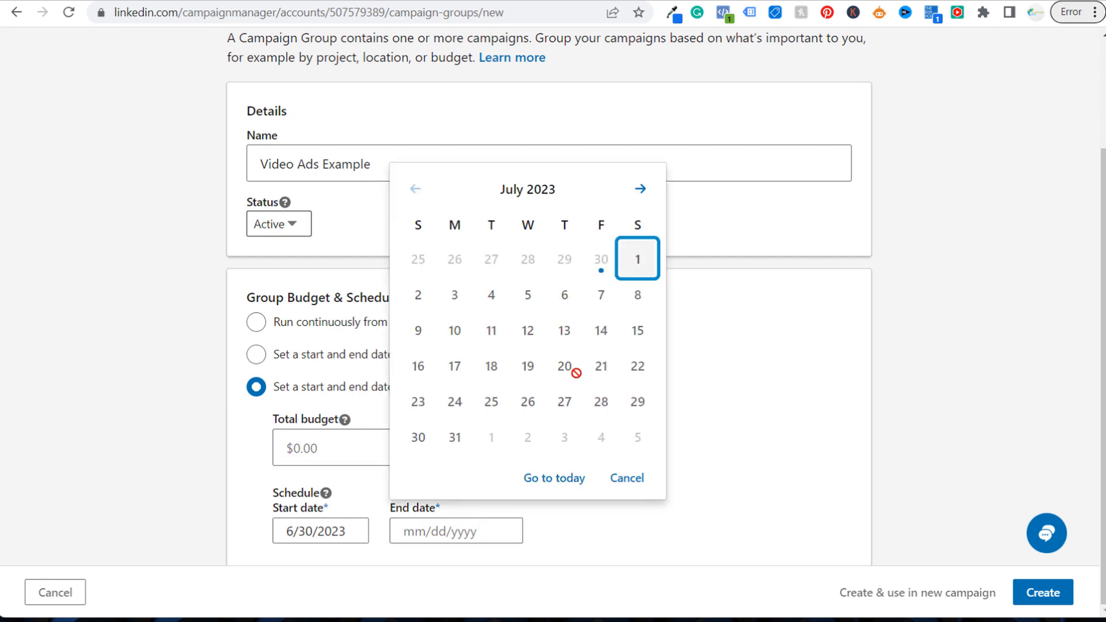
click(453, 440)
click(375, 447)
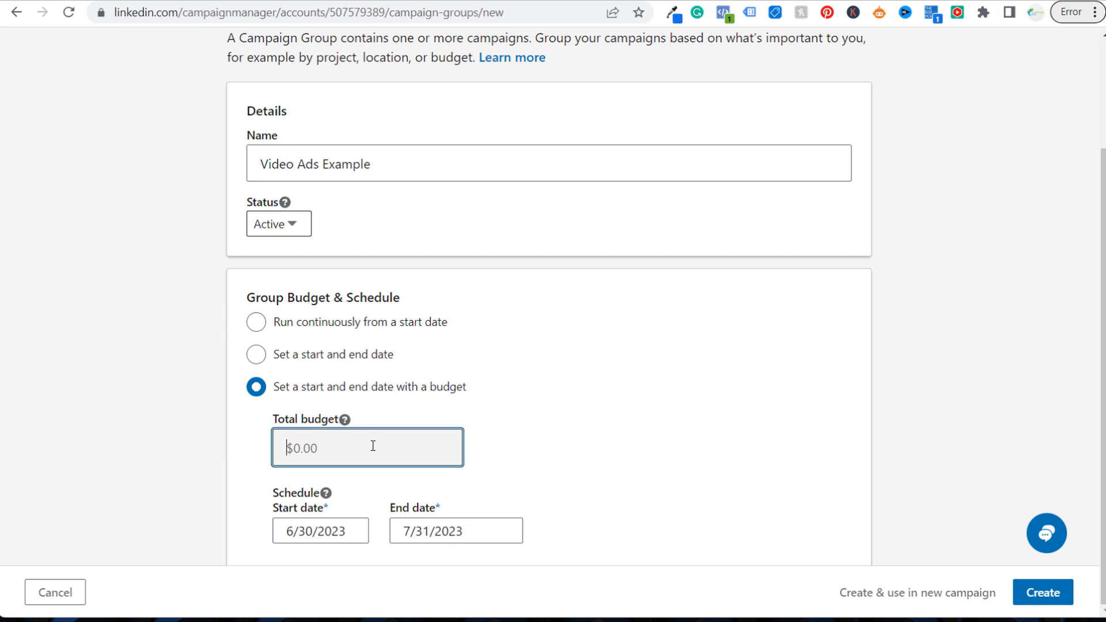
text(5,00)
click(657, 341)
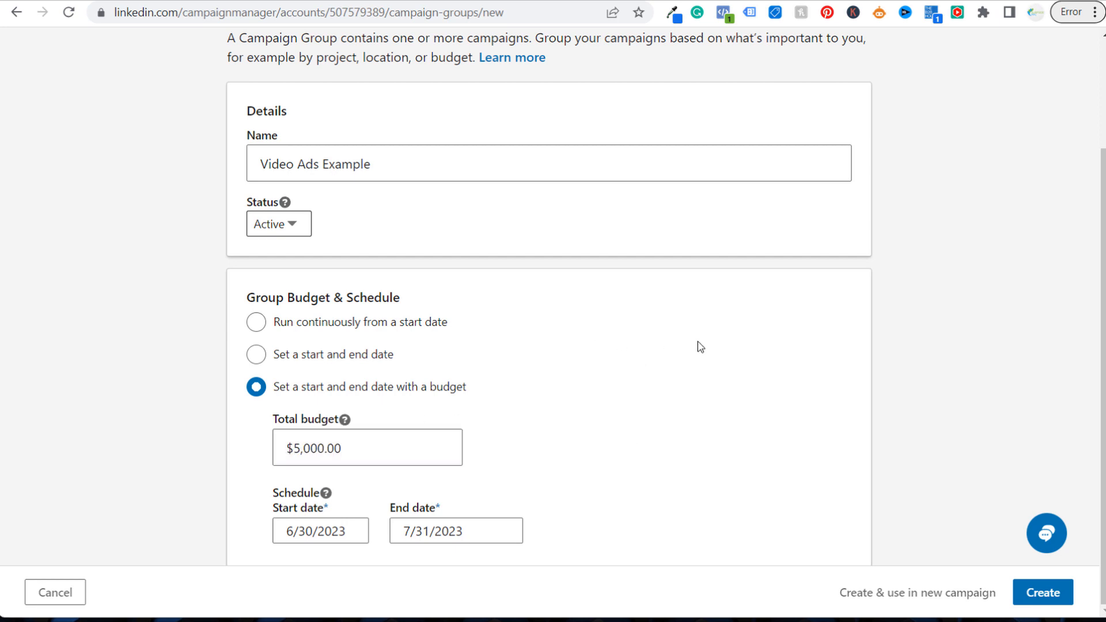
Create the campaign group, open Video Ads Example and start a new campaign inside it
click(1046, 596)
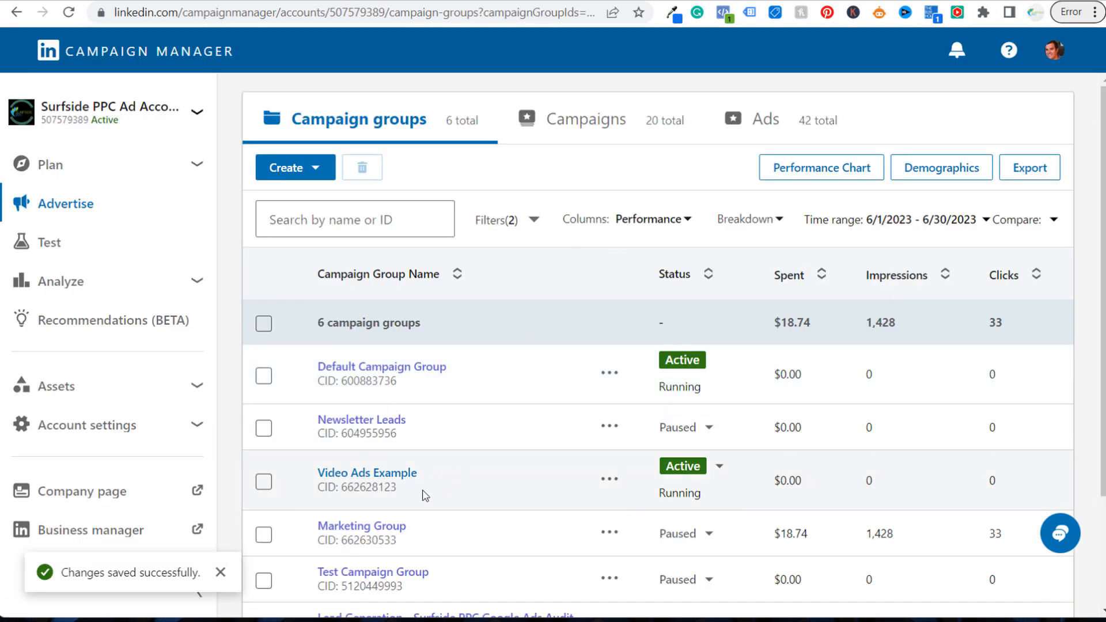
click(364, 481)
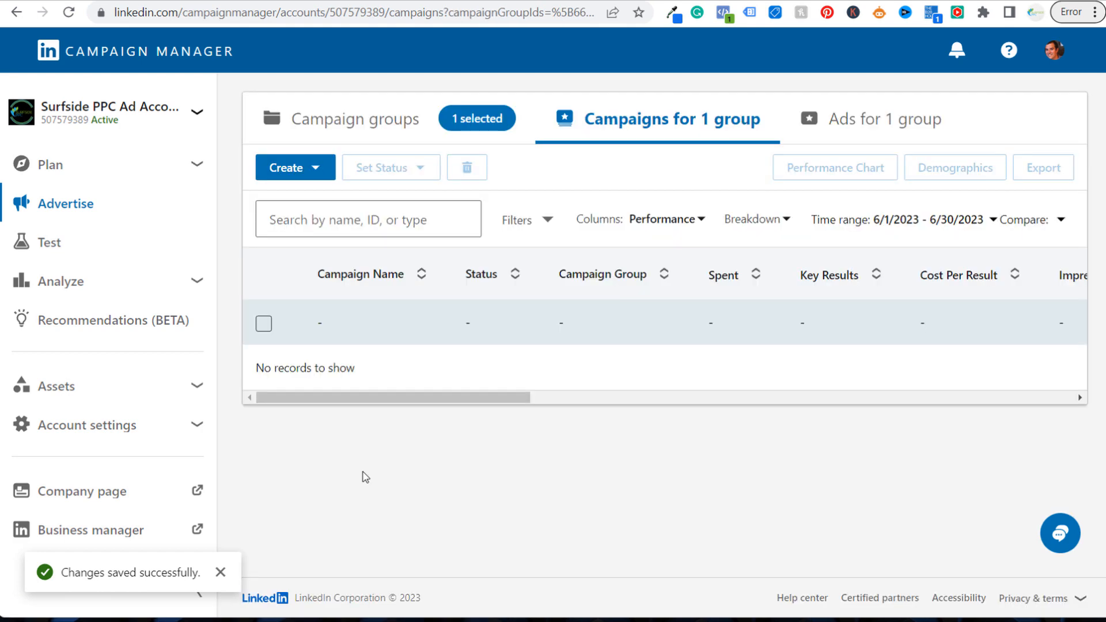
click(314, 173)
click(265, 226)
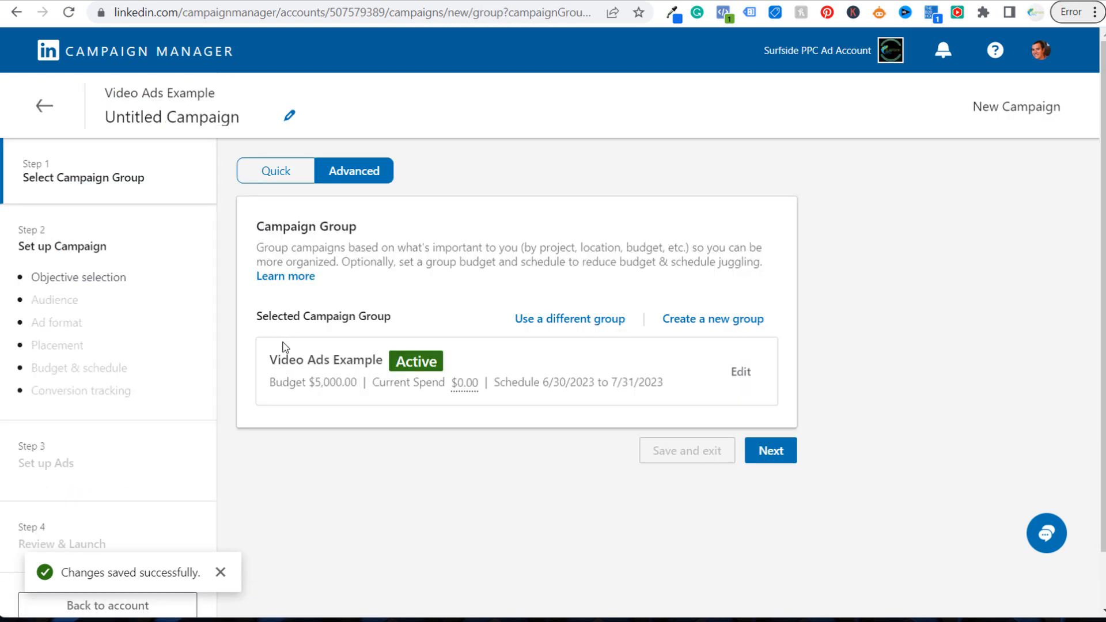
Keep Video Ads Example as the selected campaign group and continue to the campaign's objective selection
drag(268, 361, 408, 359)
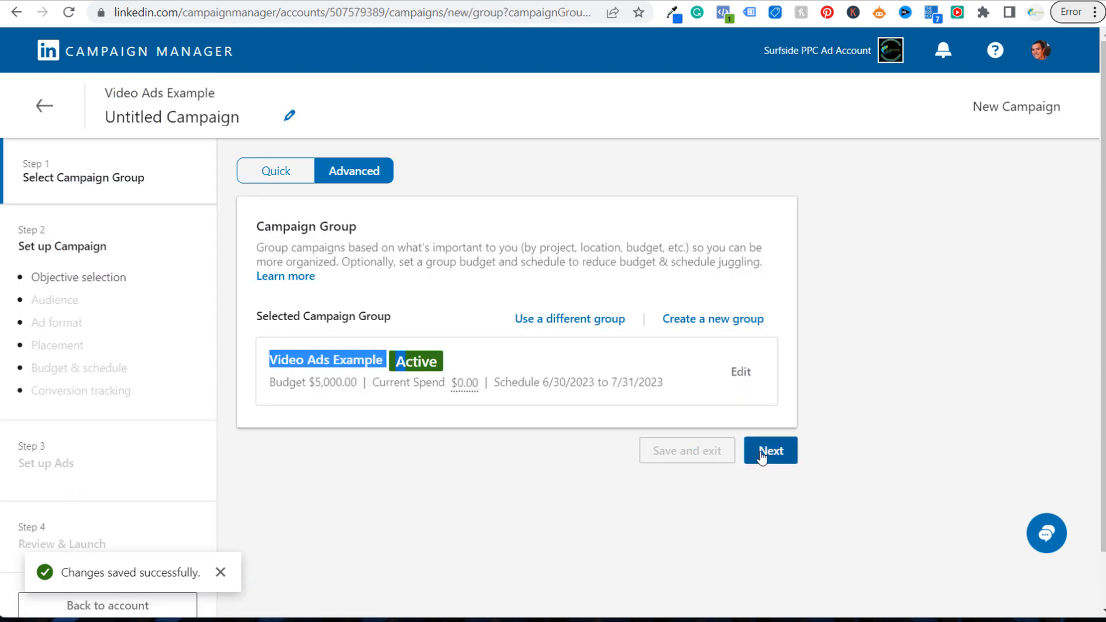
click(765, 451)
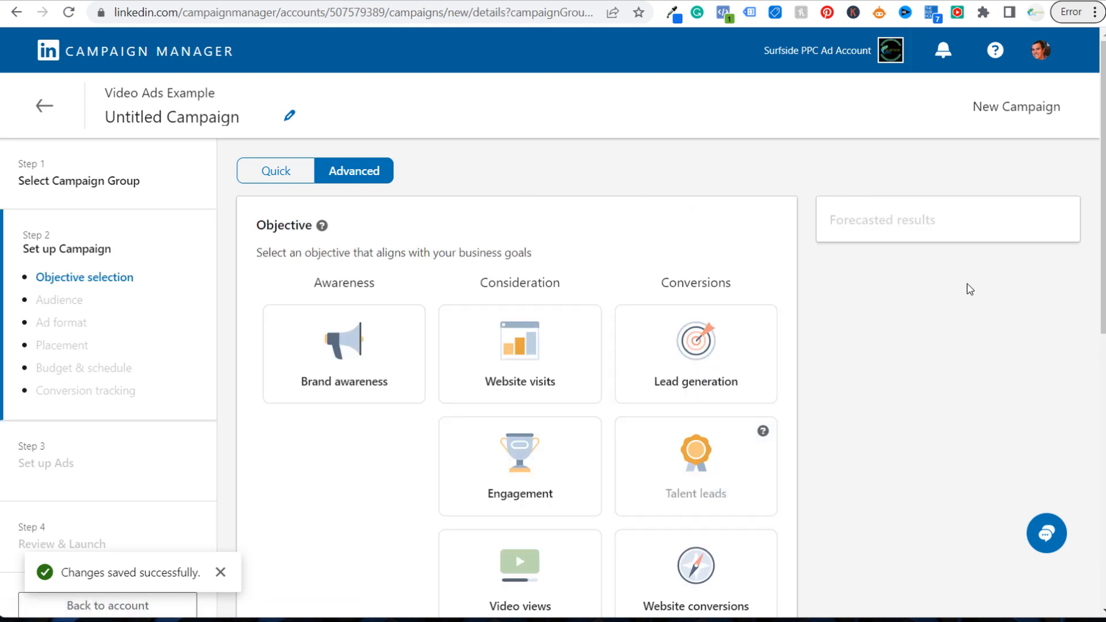
scroll(965, 285, down, 2)
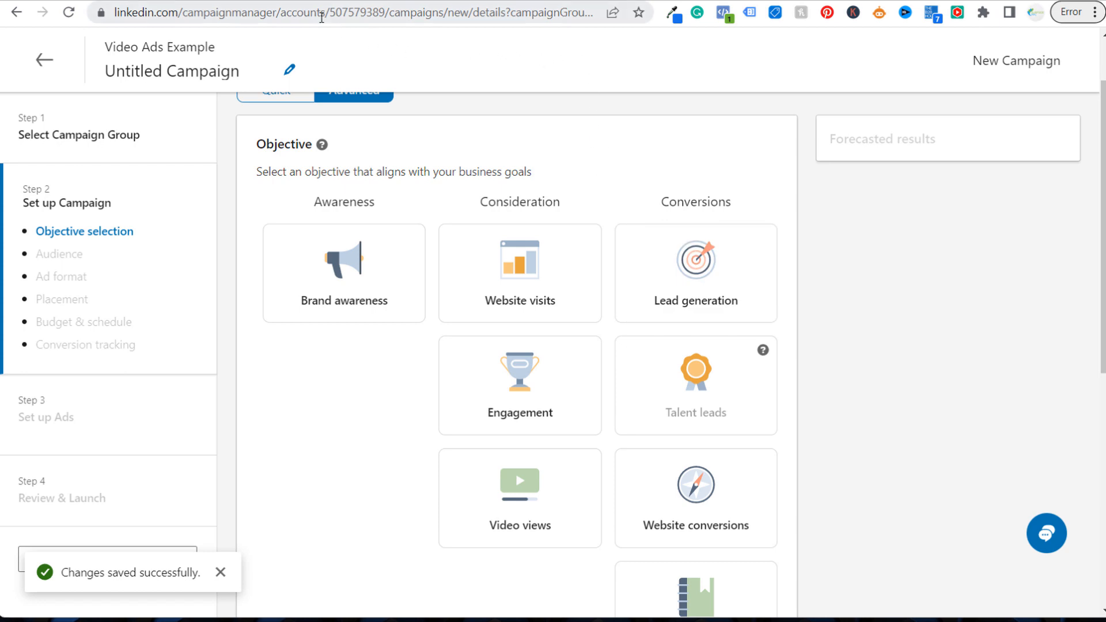
Switch to the surfsideppc.com Free Google Ads Audit page and examine its headline, instructions and contact form
click(298, 0)
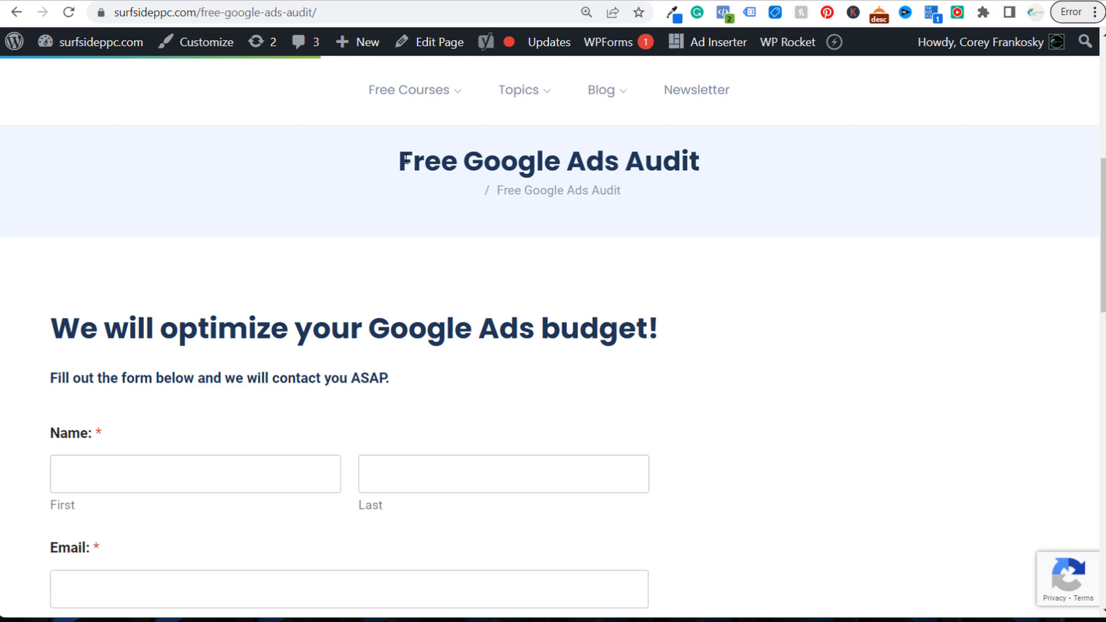
drag(406, 160, 714, 165)
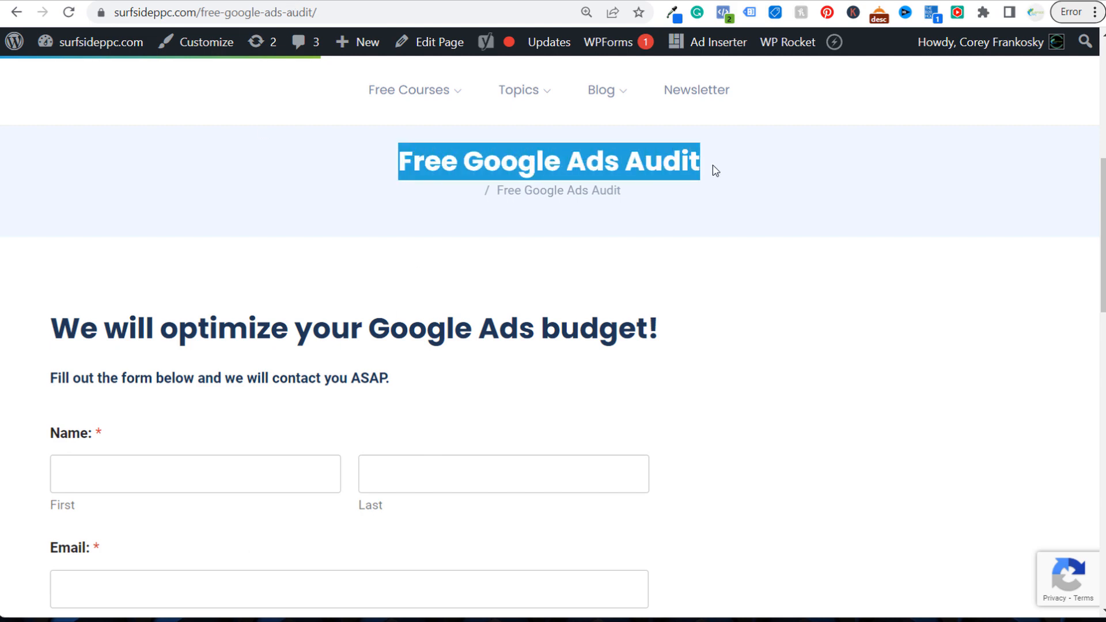
click(673, 209)
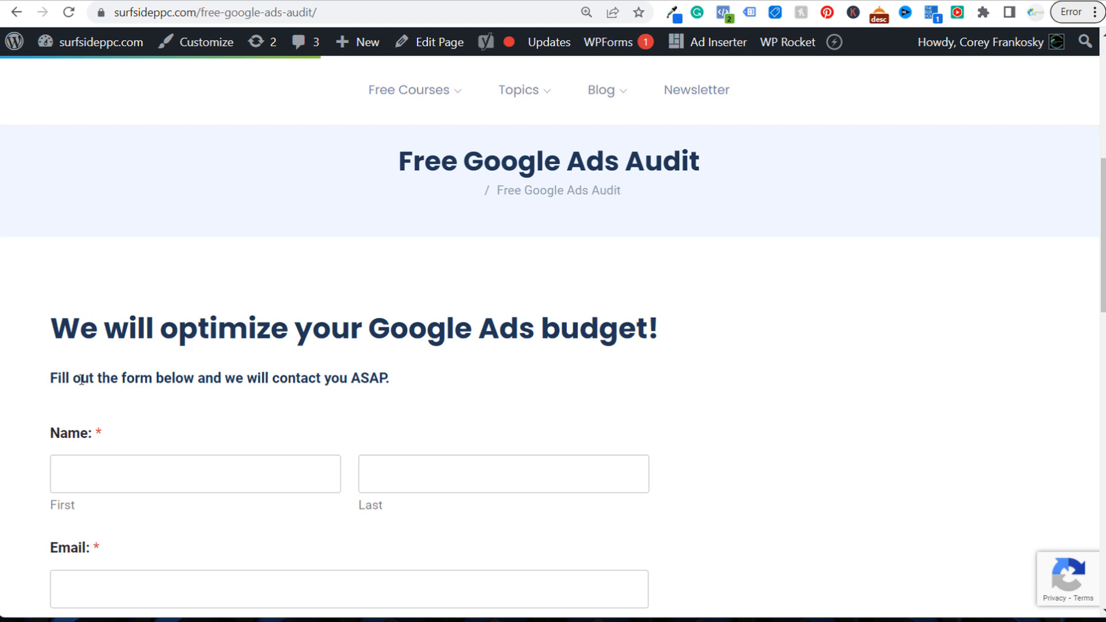
drag(55, 369, 290, 372)
click(376, 375)
scroll(550, 375, down, 4)
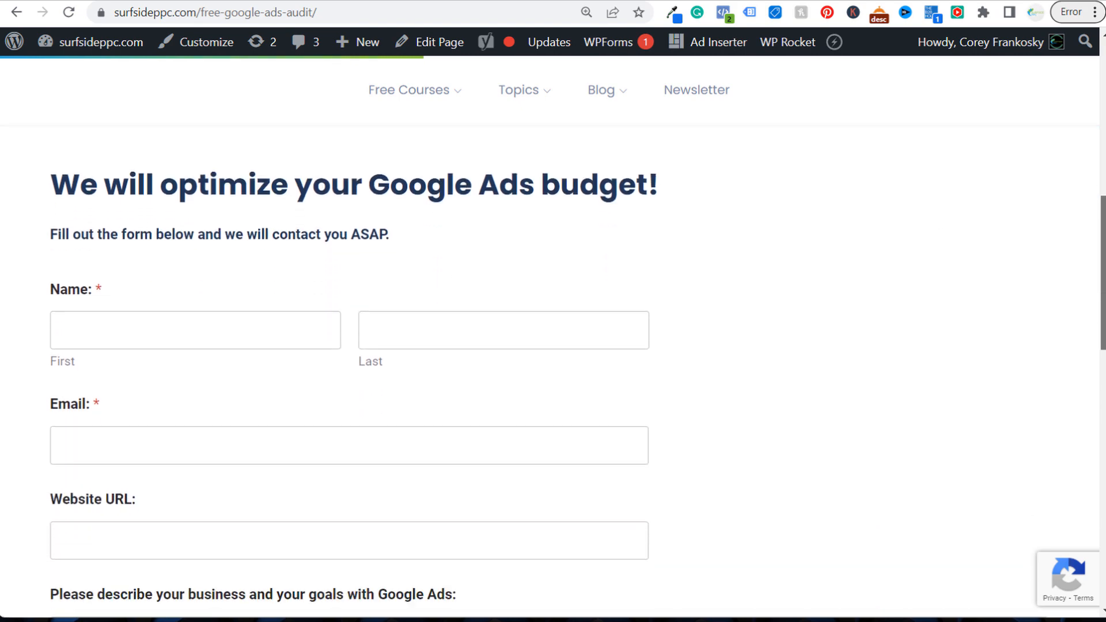
scroll(288, 400, down, 2)
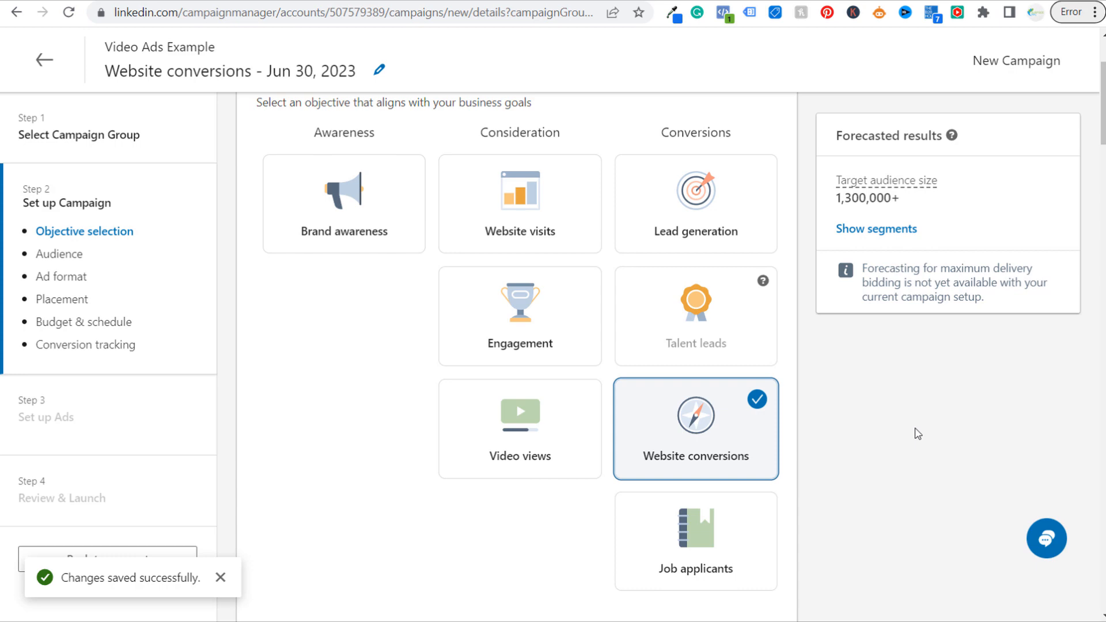
Back in the campaign setup, choose the Website conversions objective and replace the current targeting with the saved audience Google Ads Audit
scroll(916, 433, down, 4)
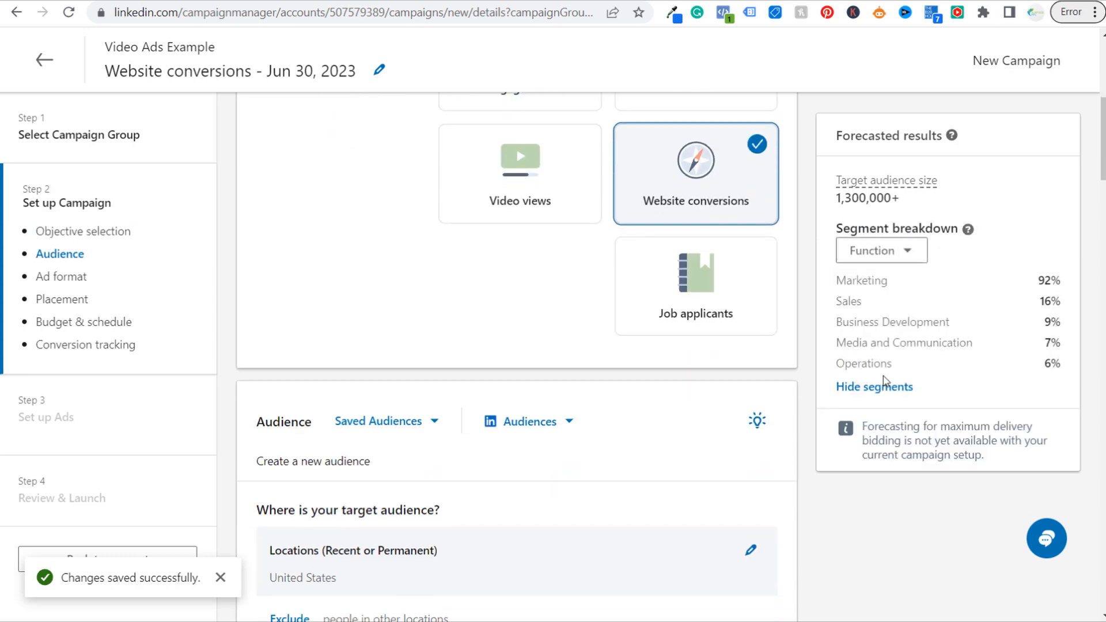
scroll(885, 381, down, 4)
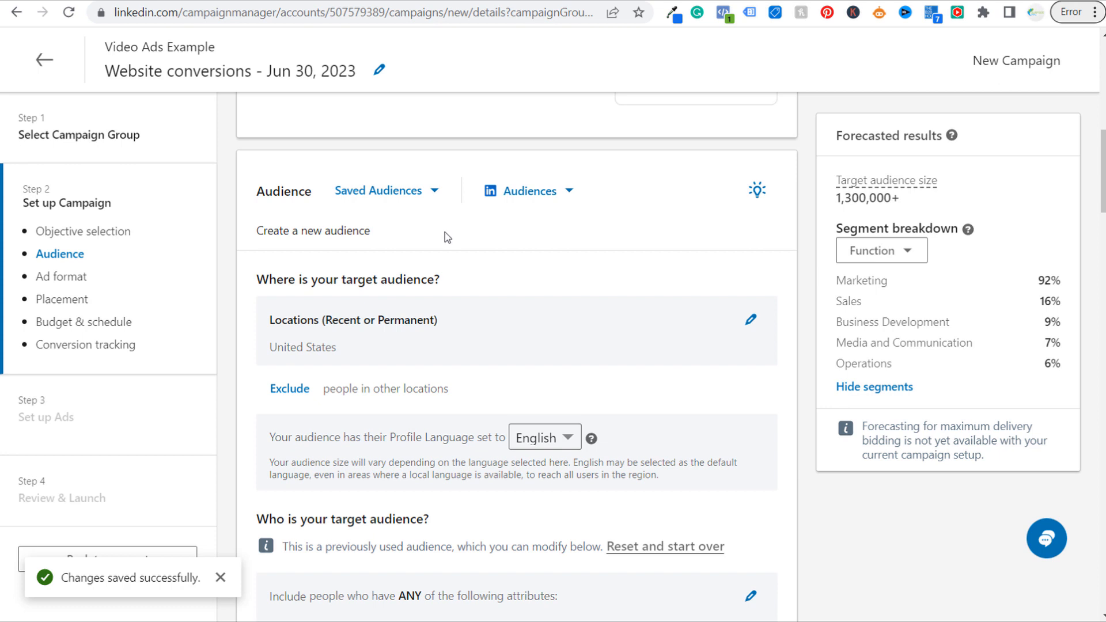
click(427, 196)
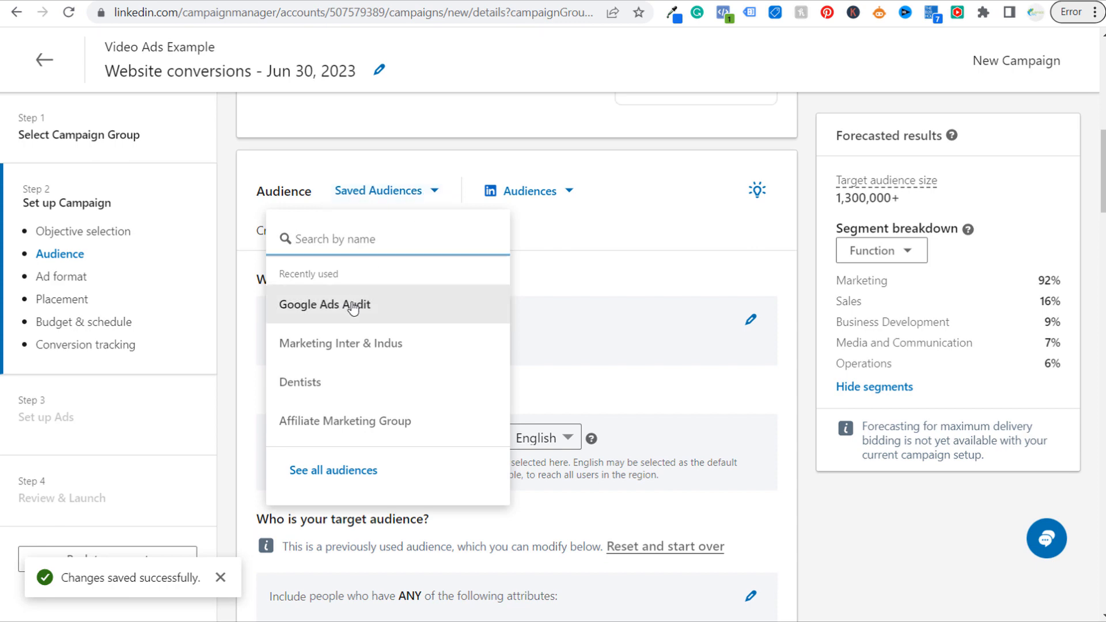
click(353, 309)
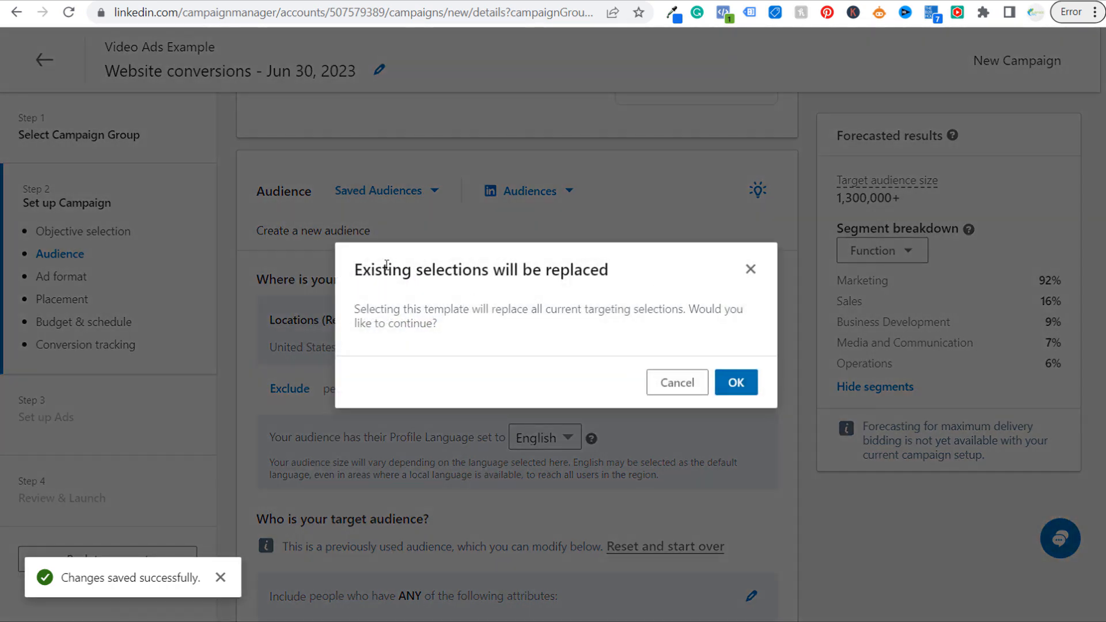
click(742, 386)
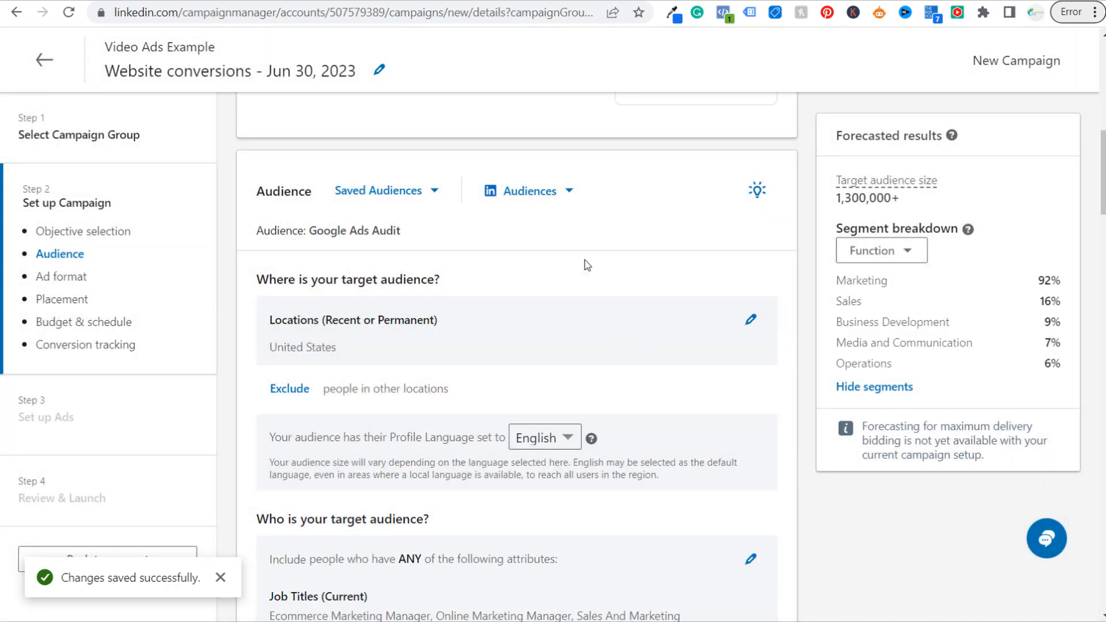
Review the audience's location, profile language, included job titles and member interests
scroll(585, 265, down, 3)
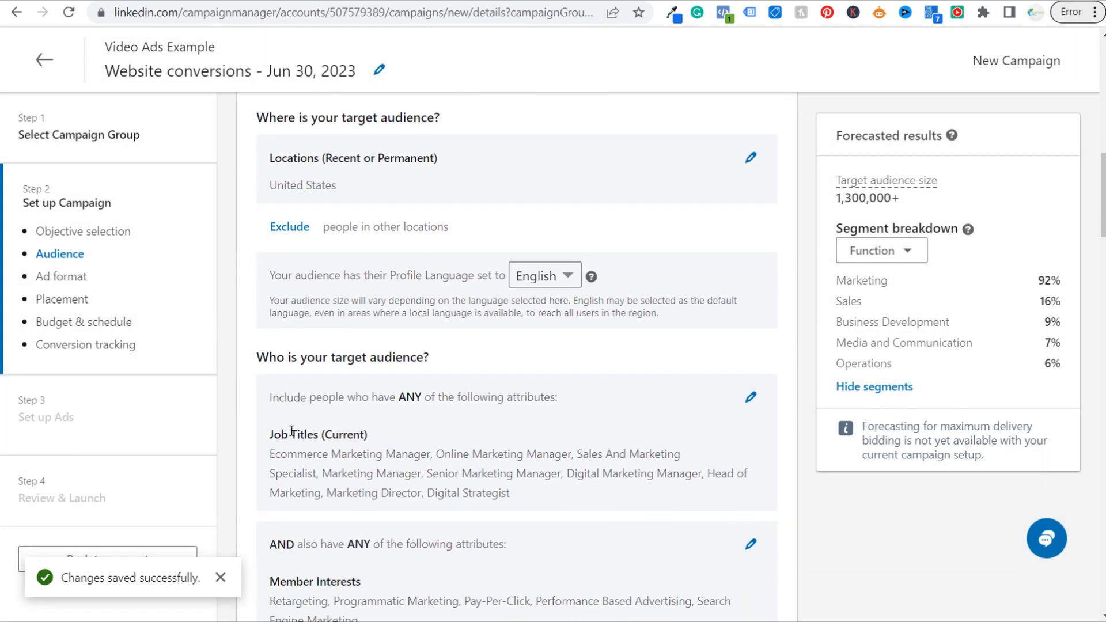
drag(283, 455, 622, 456)
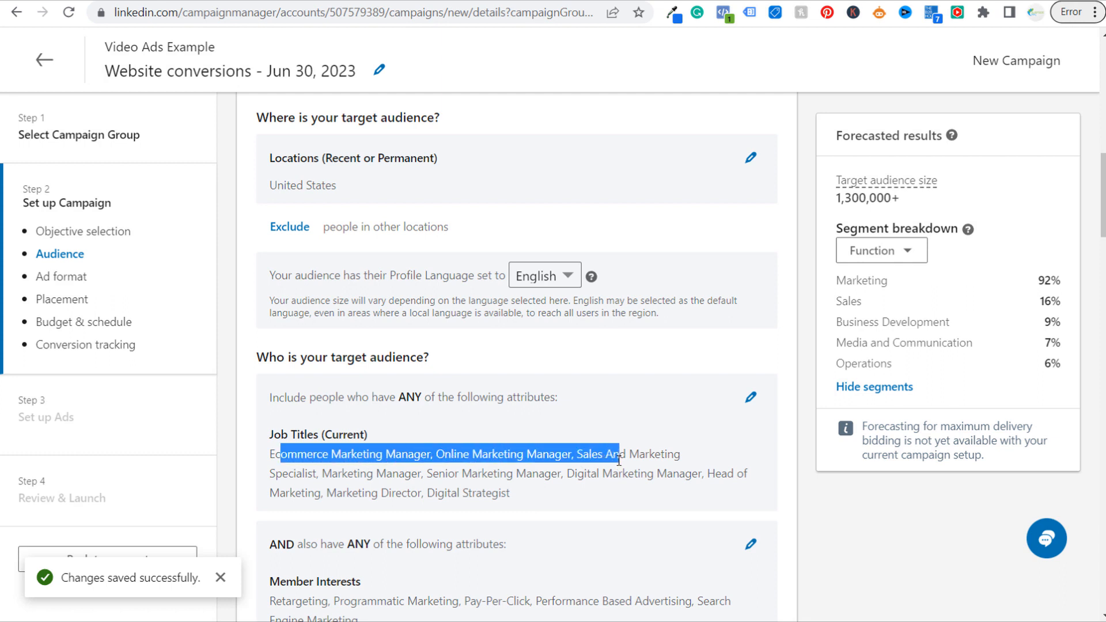
click(657, 460)
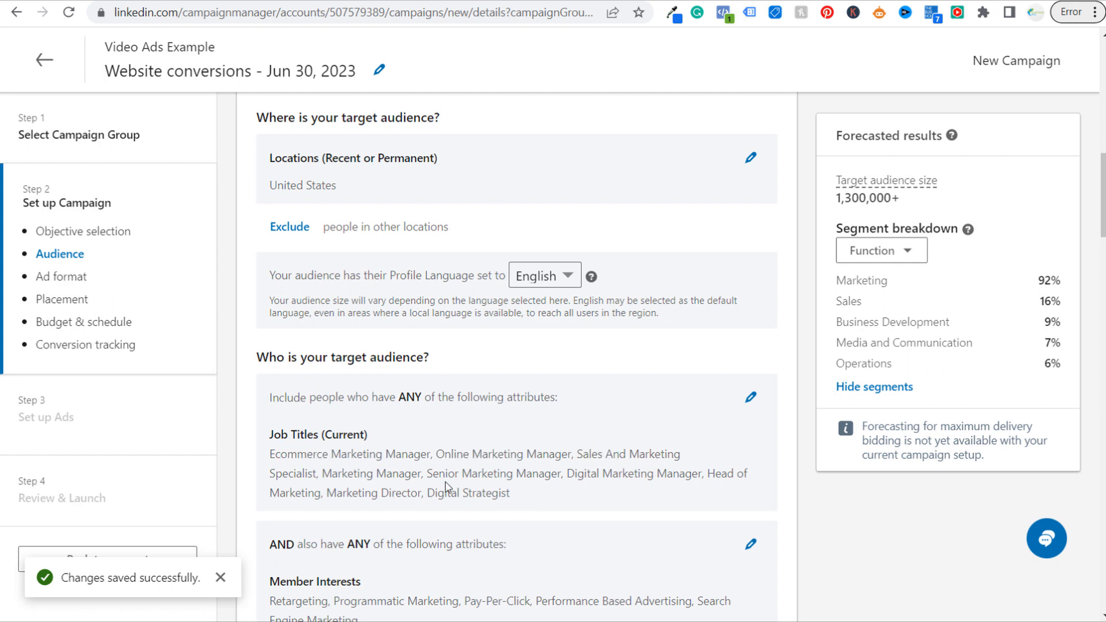
drag(429, 469, 589, 471)
click(589, 471)
scroll(743, 487, down, 2)
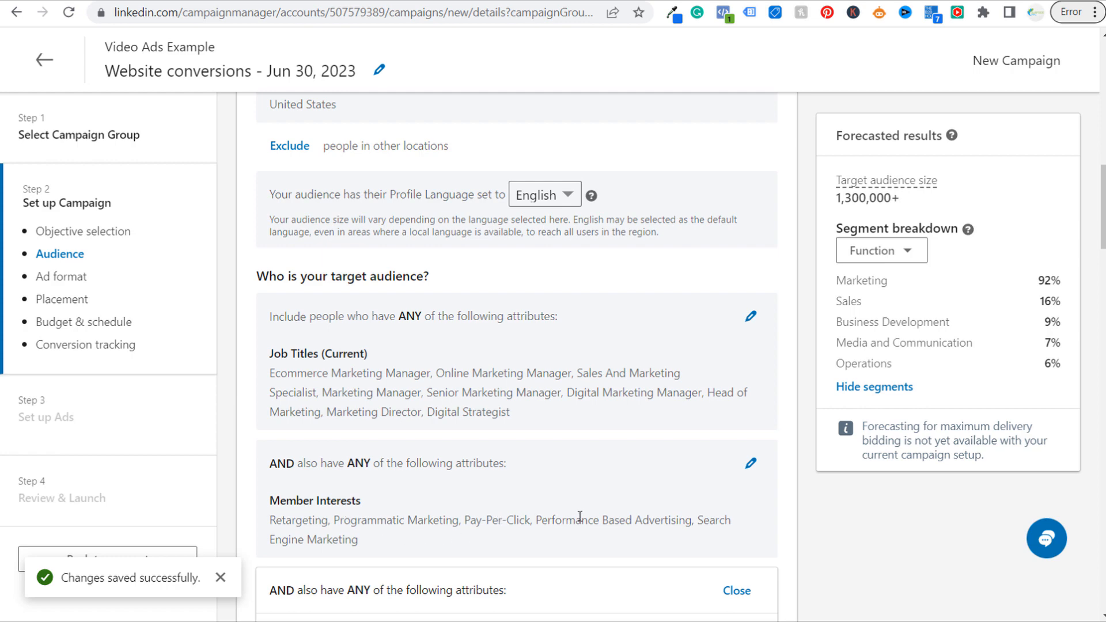
Browse to the video retargeting audiences in the additional targeting attributes and start creating a video audience
scroll(666, 462, down, 3)
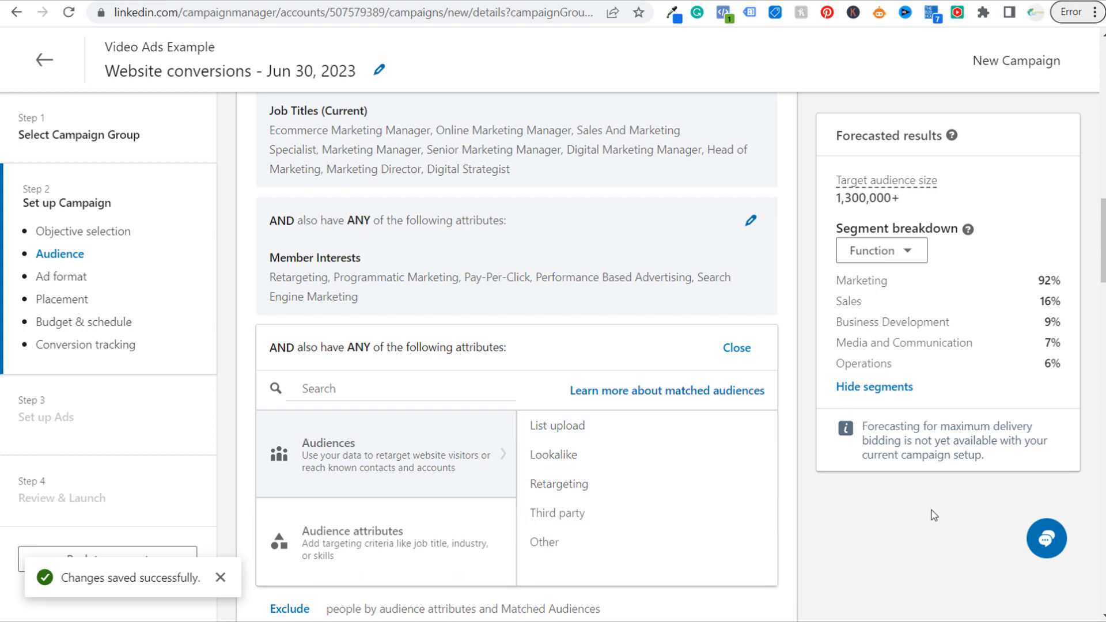
scroll(911, 484, down, 1)
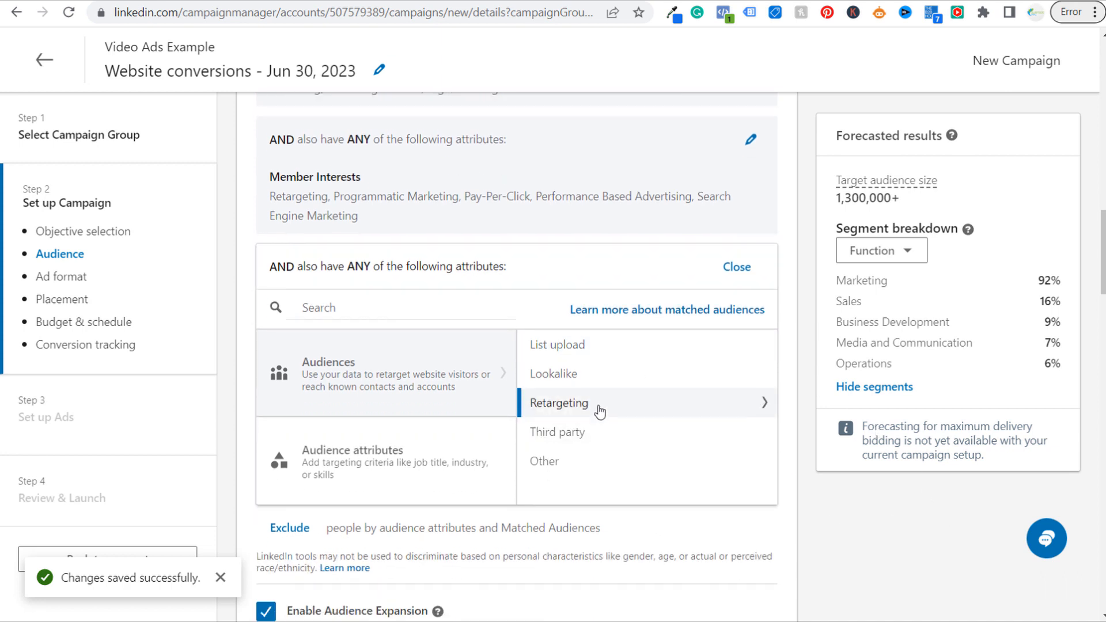
click(648, 410)
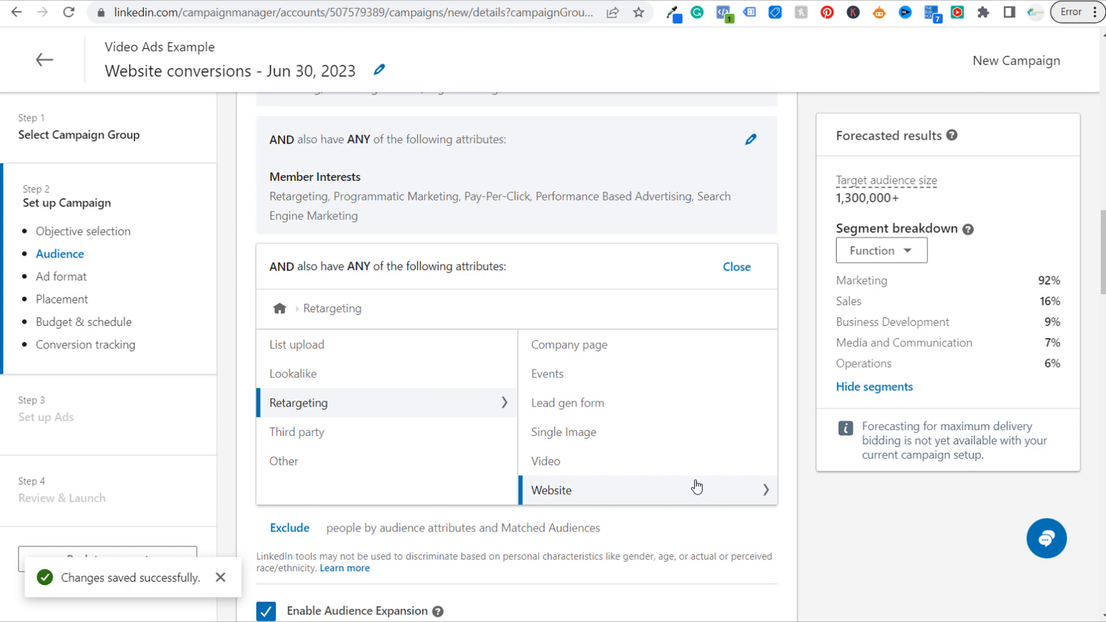
click(627, 463)
click(683, 312)
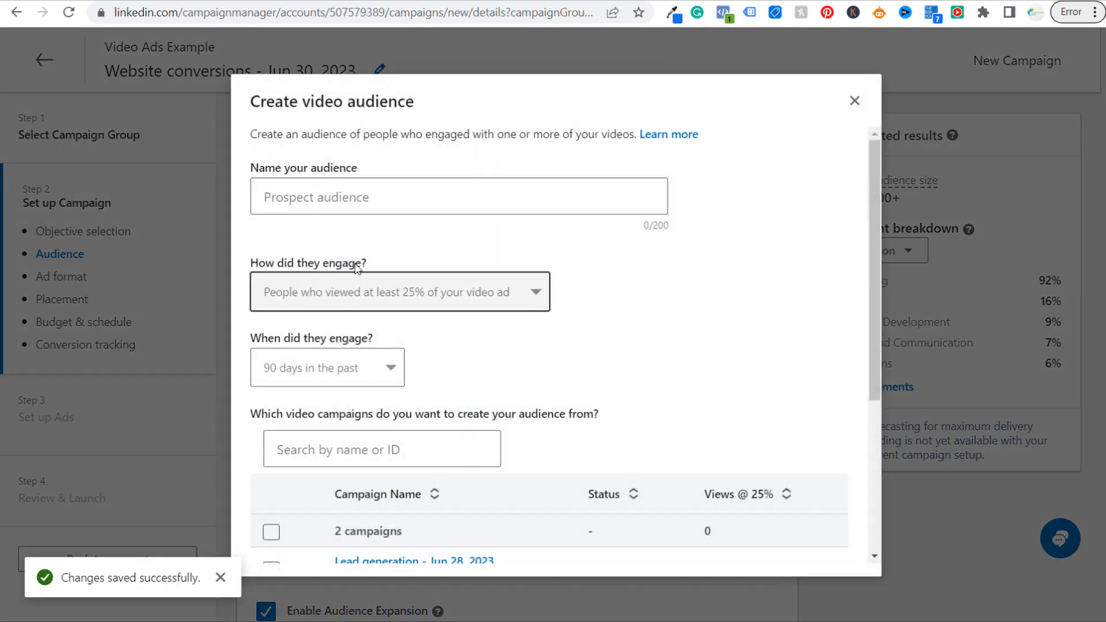
Review the engagement and time range options, keeping people who viewed at least 25% of the video ad and 90 days in the past
click(472, 299)
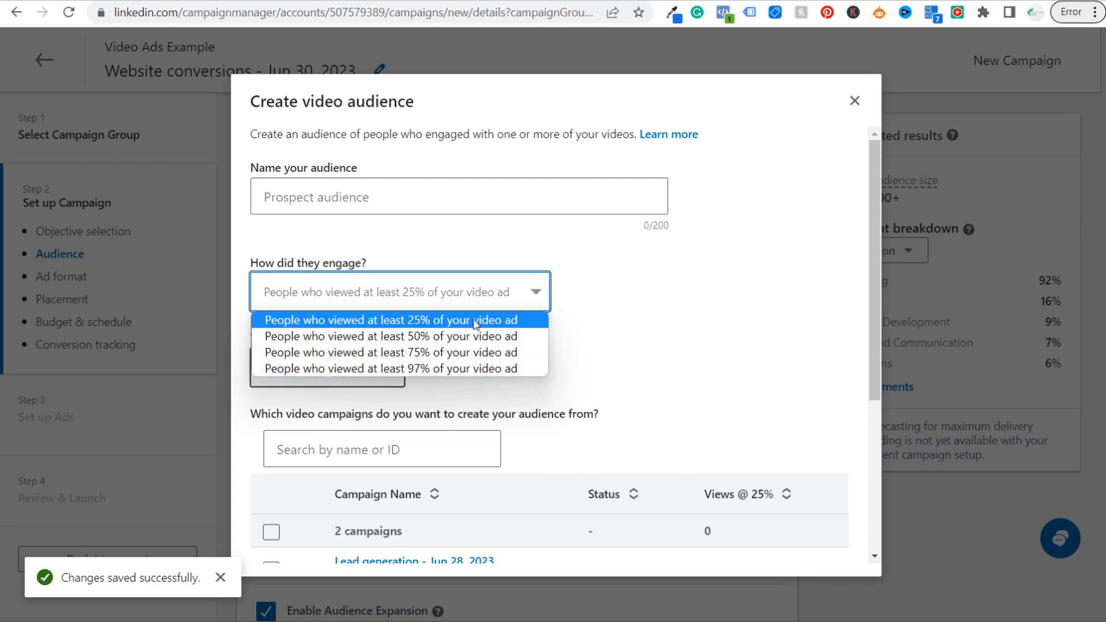
click(392, 320)
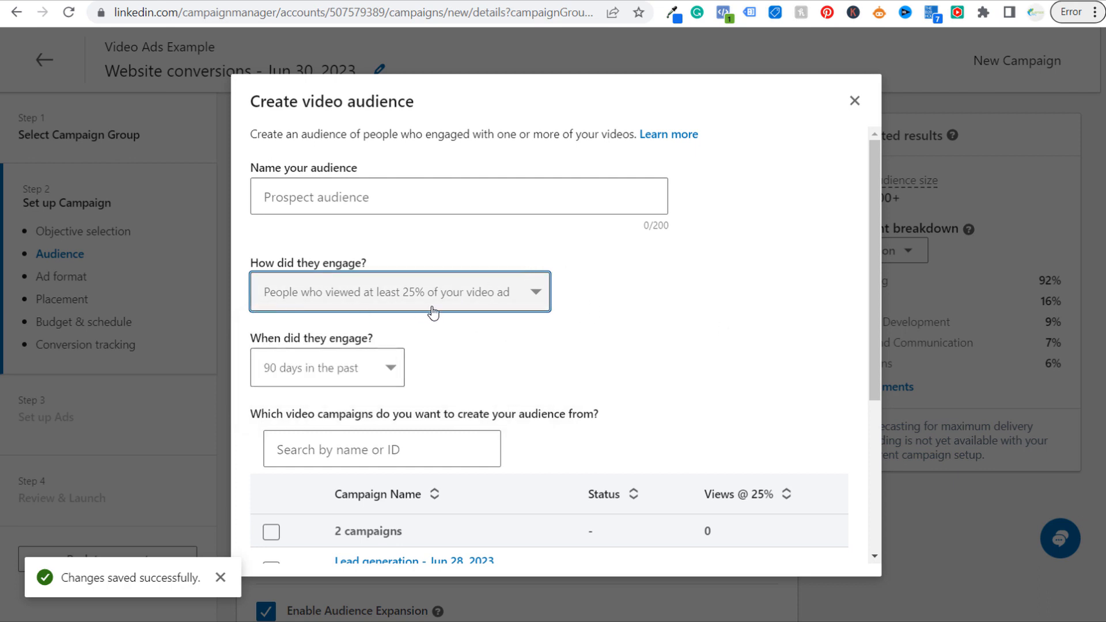
click(294, 366)
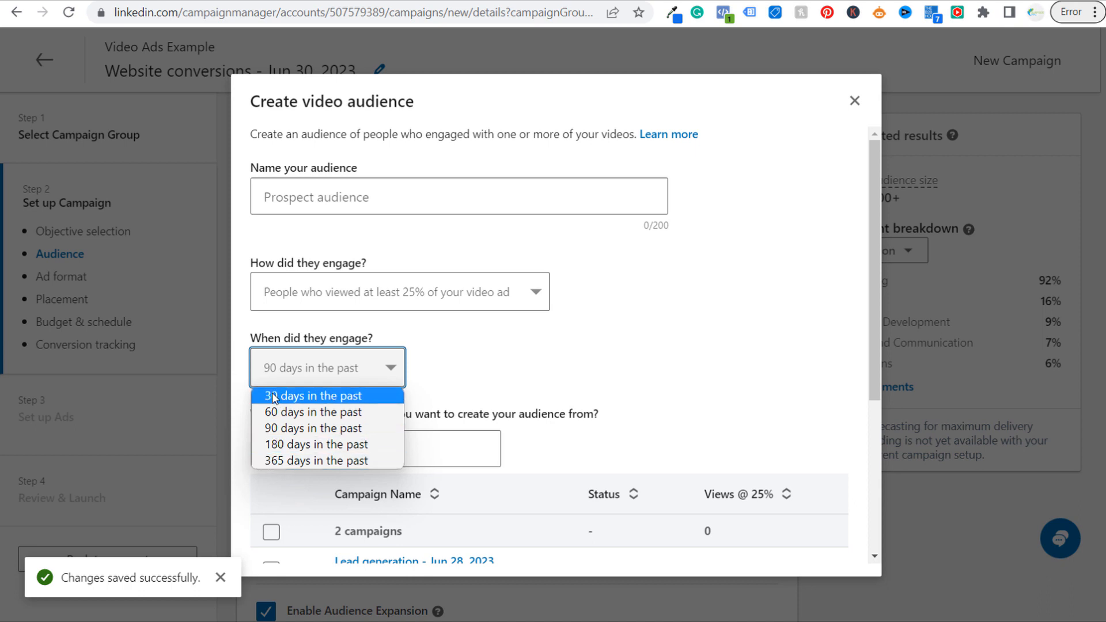
click(278, 428)
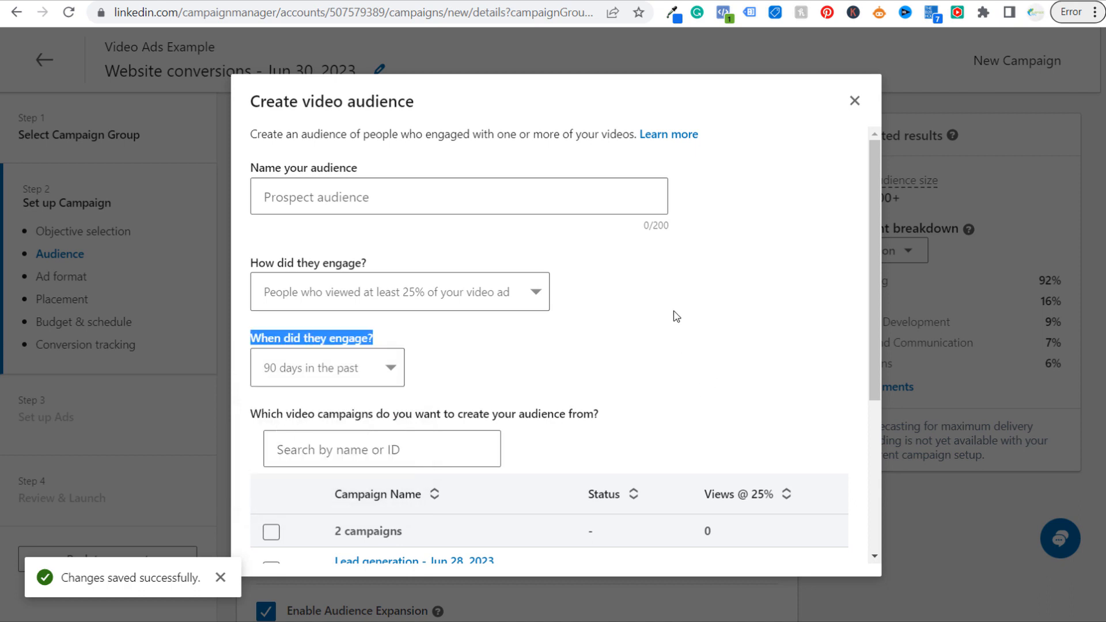
Try the paused Lead generation - Jun 28, 2023 campaign as audience source, deselect it and close the dialog without creating the audience
scroll(671, 314, down, 4)
click(271, 327)
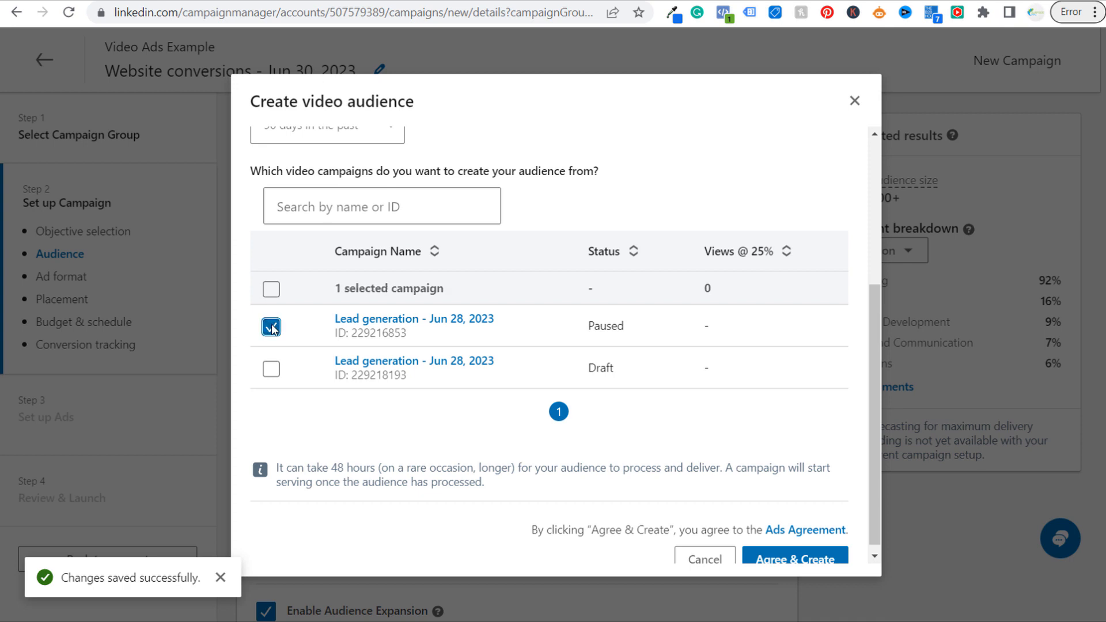
scroll(391, 441, down, 1)
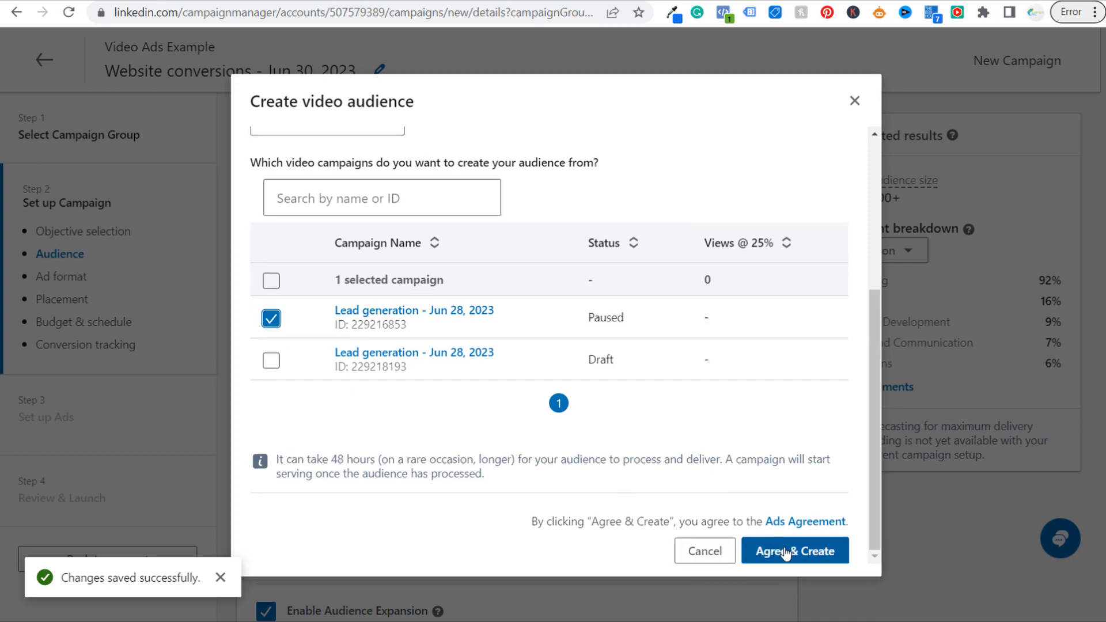
click(271, 318)
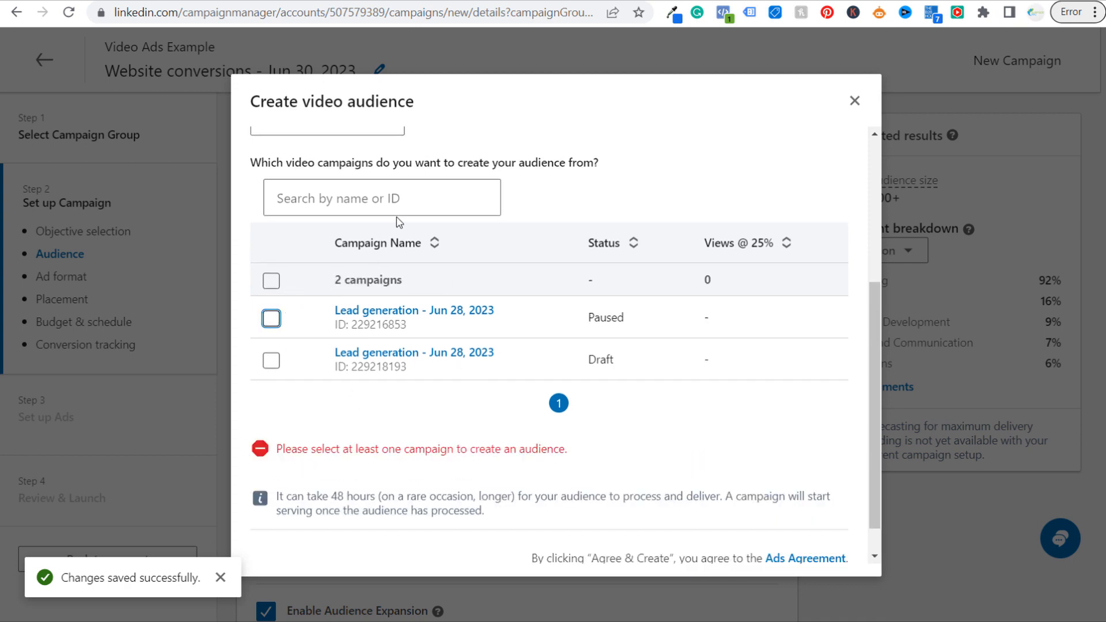
click(856, 102)
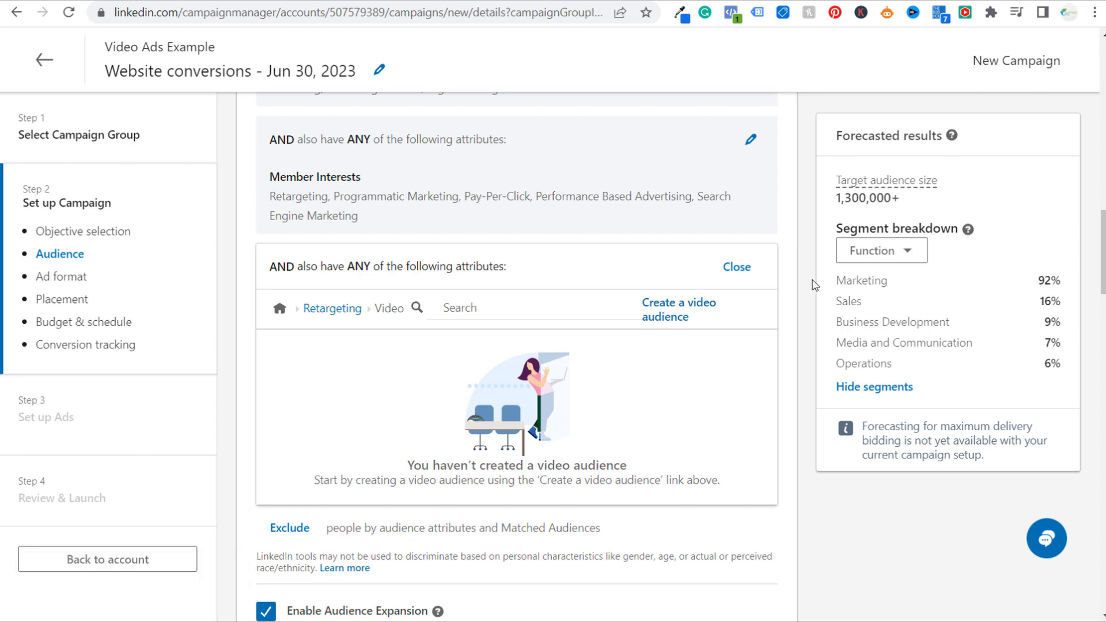
Change the campaign objective to Brand awareness and after that to Website visits, examining the forecasted results of each
click(538, 0)
scroll(517, 345, up, 10)
scroll(553, 208, up, 6)
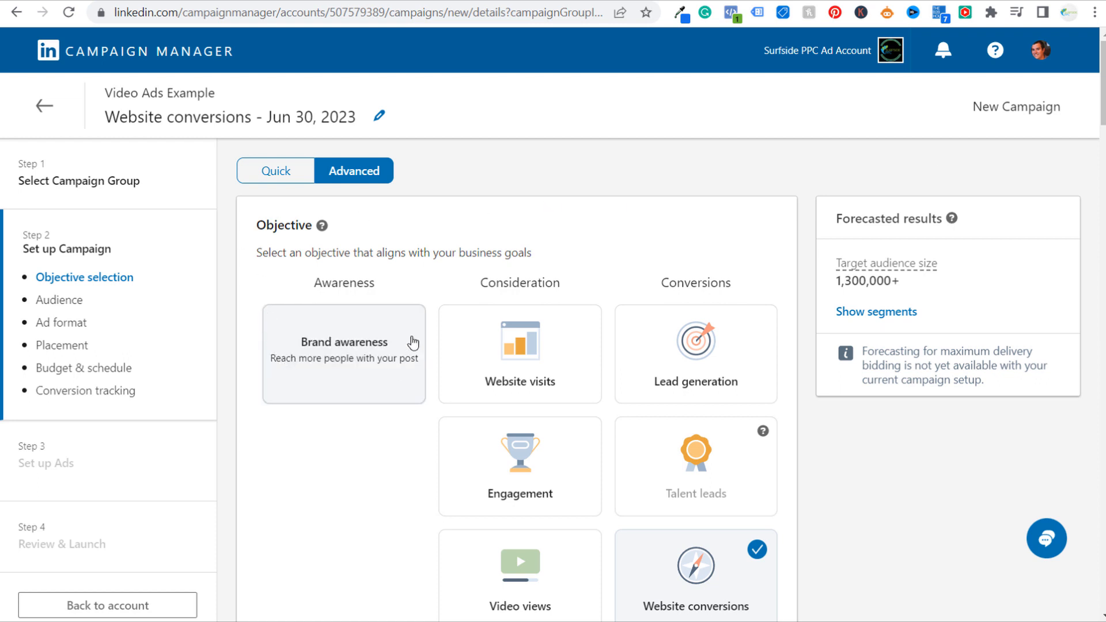
click(341, 377)
scroll(341, 353, down, 3)
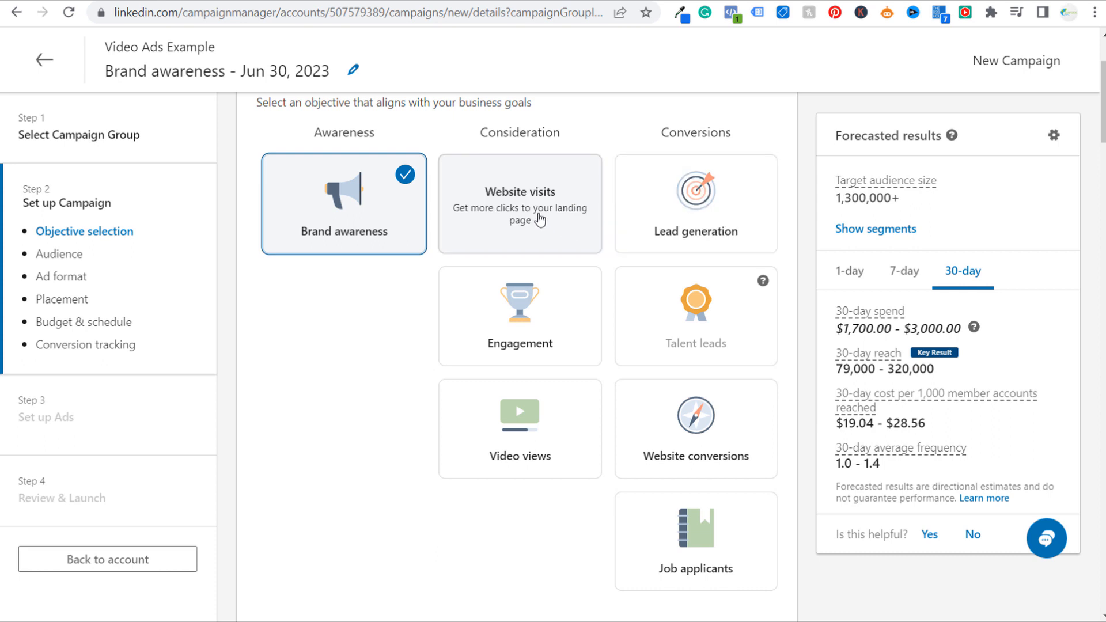
click(540, 220)
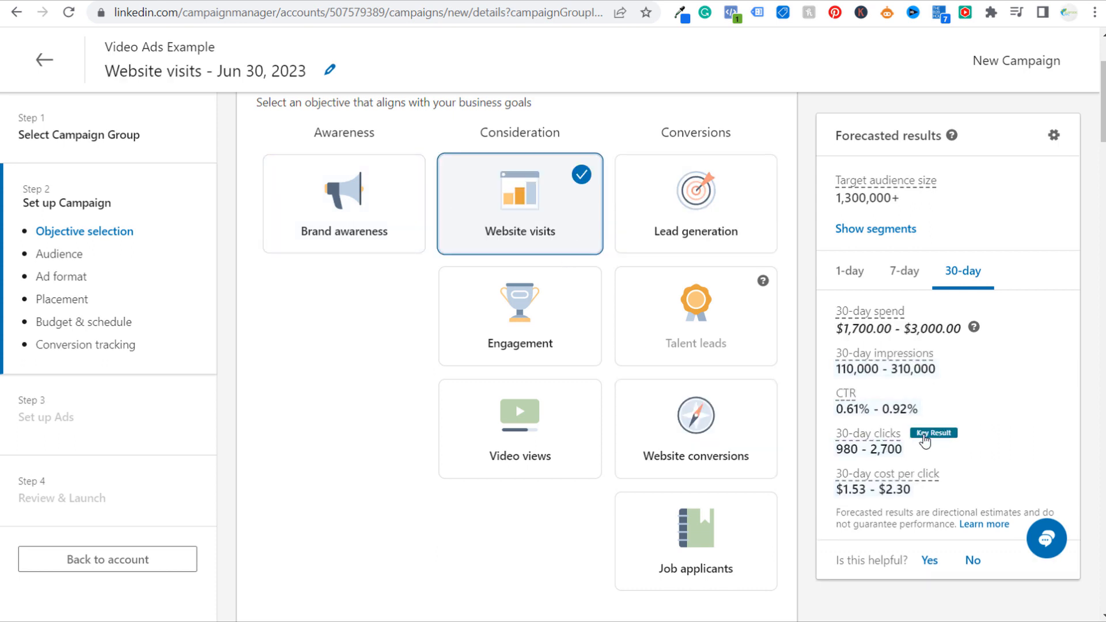
Examine the 30-day forecast for the Website visits objective, covering spend, impressions, clicks and cost per click
drag(905, 452, 833, 454)
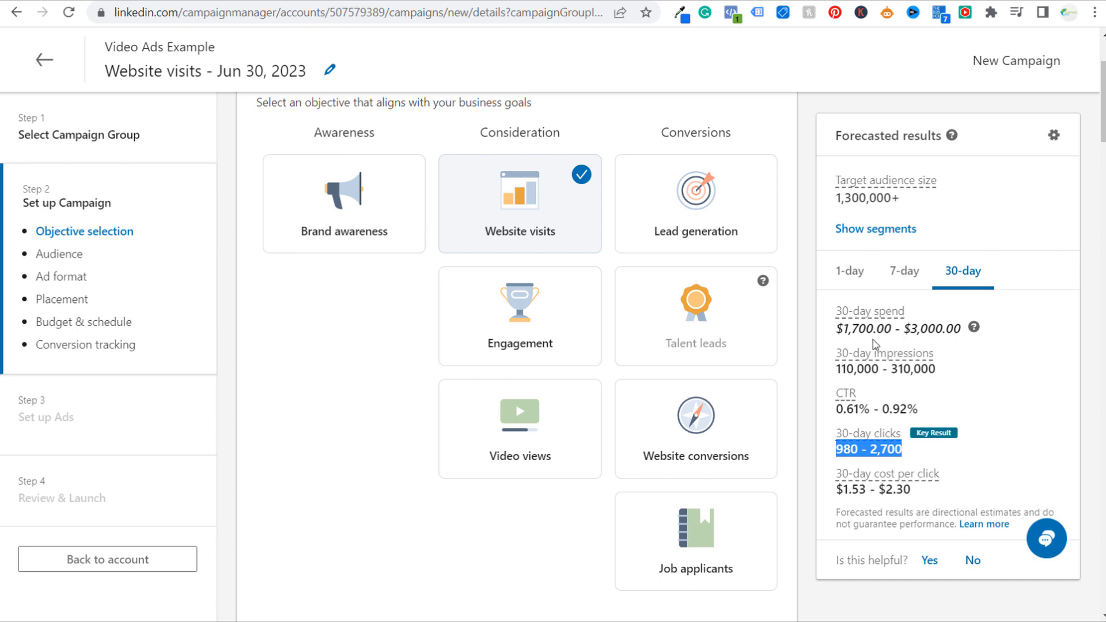
drag(841, 331, 961, 332)
click(837, 377)
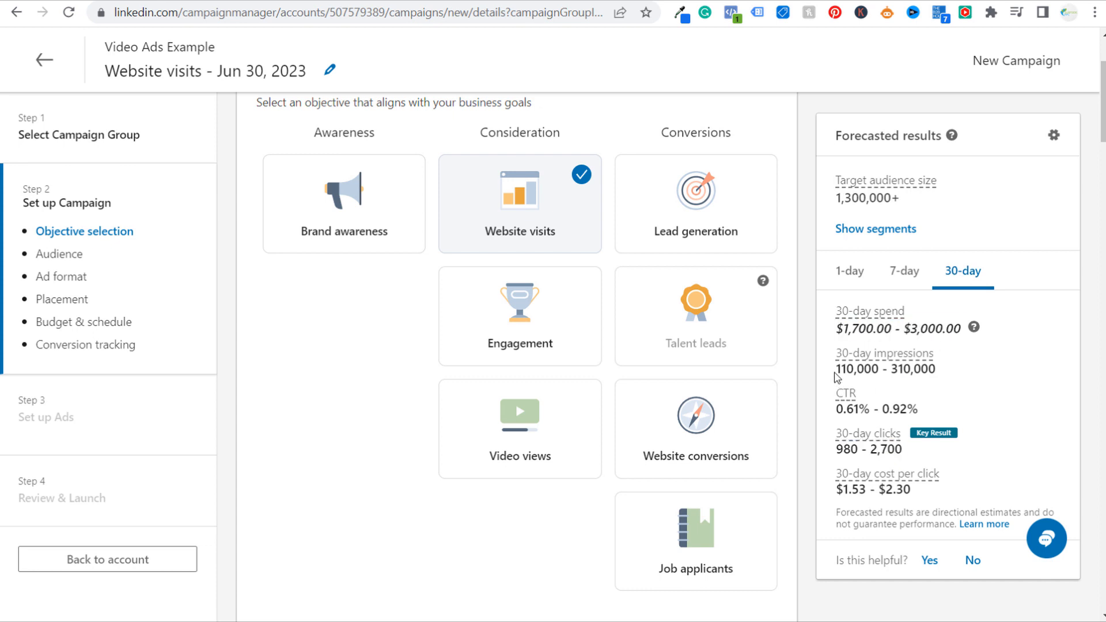
drag(837, 377, 932, 369)
drag(837, 449, 911, 455)
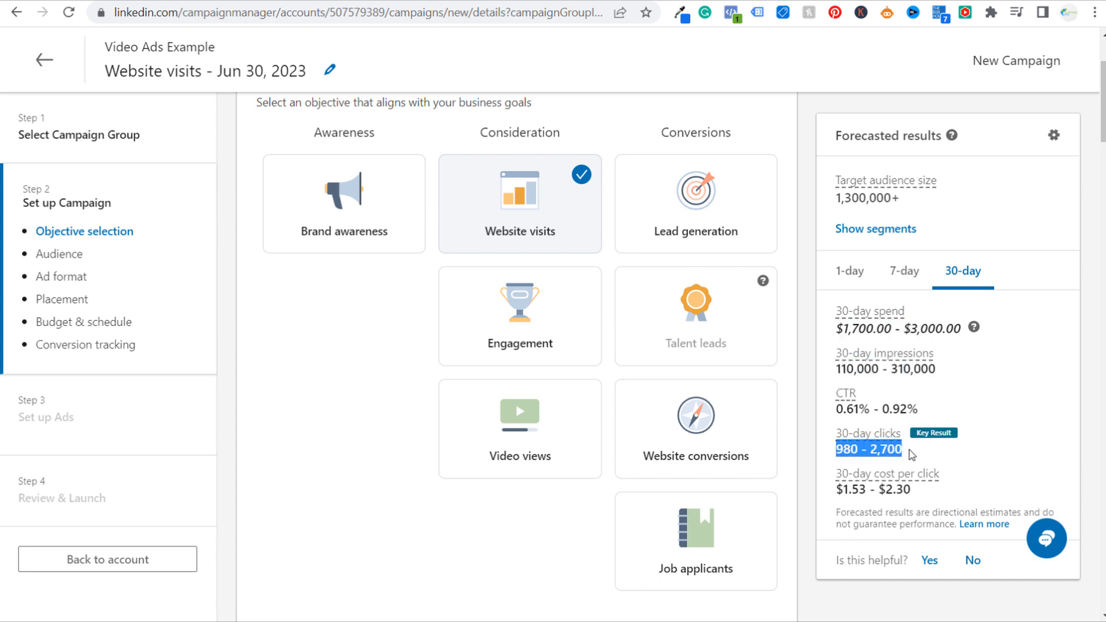
click(954, 481)
drag(840, 489, 981, 494)
click(981, 494)
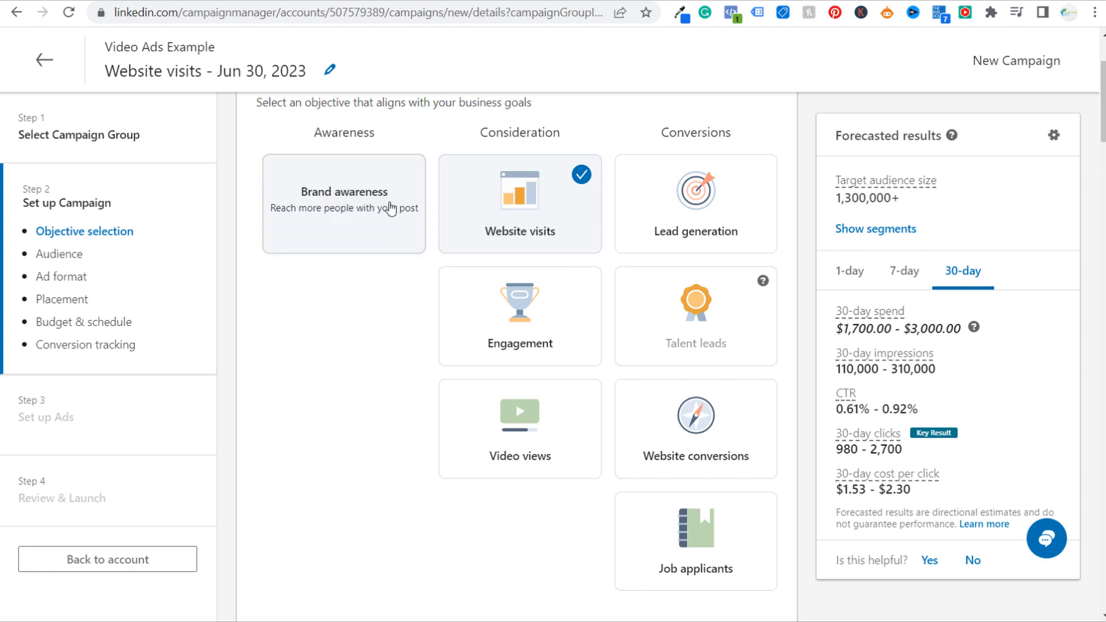
Compare the forecasts for the Engagement, Video views and Lead generation objectives, and set the campaign objective to Website conversions
click(547, 311)
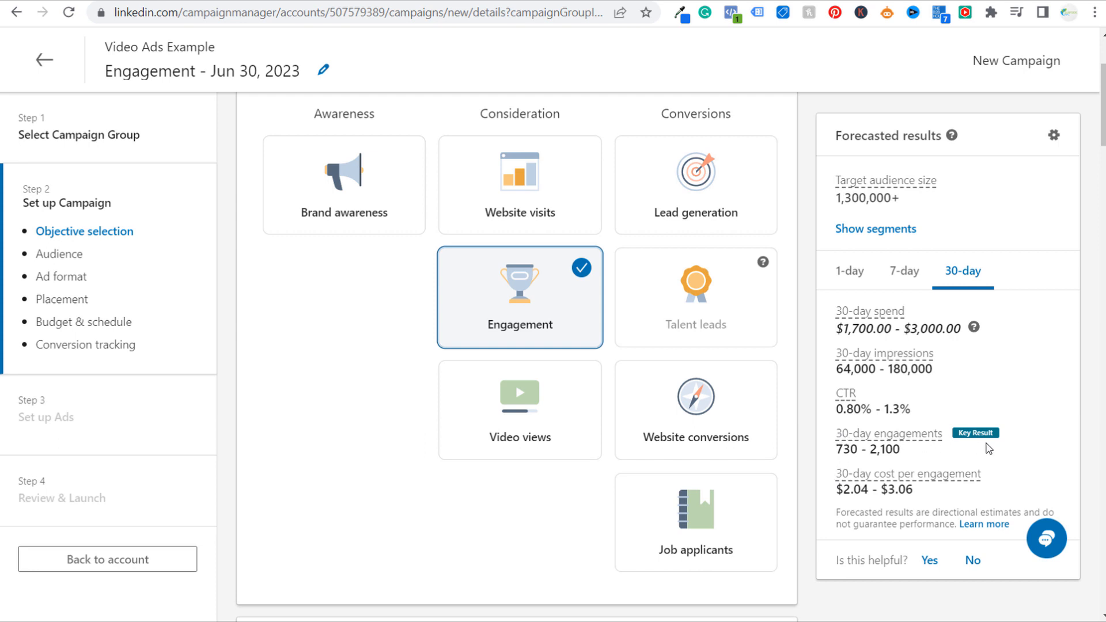
click(474, 437)
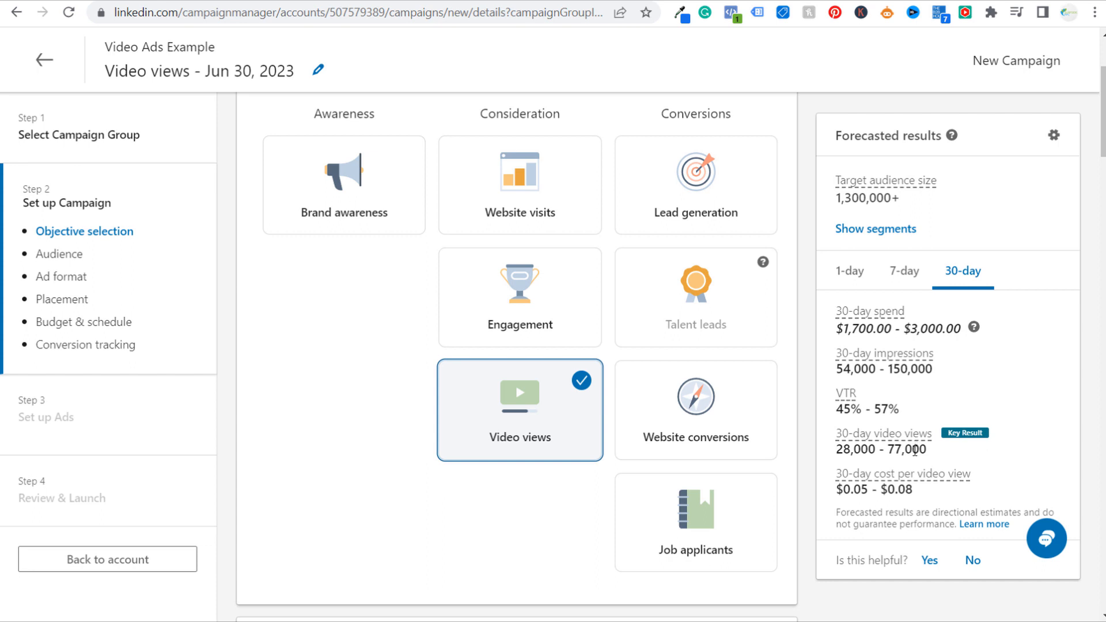
click(716, 173)
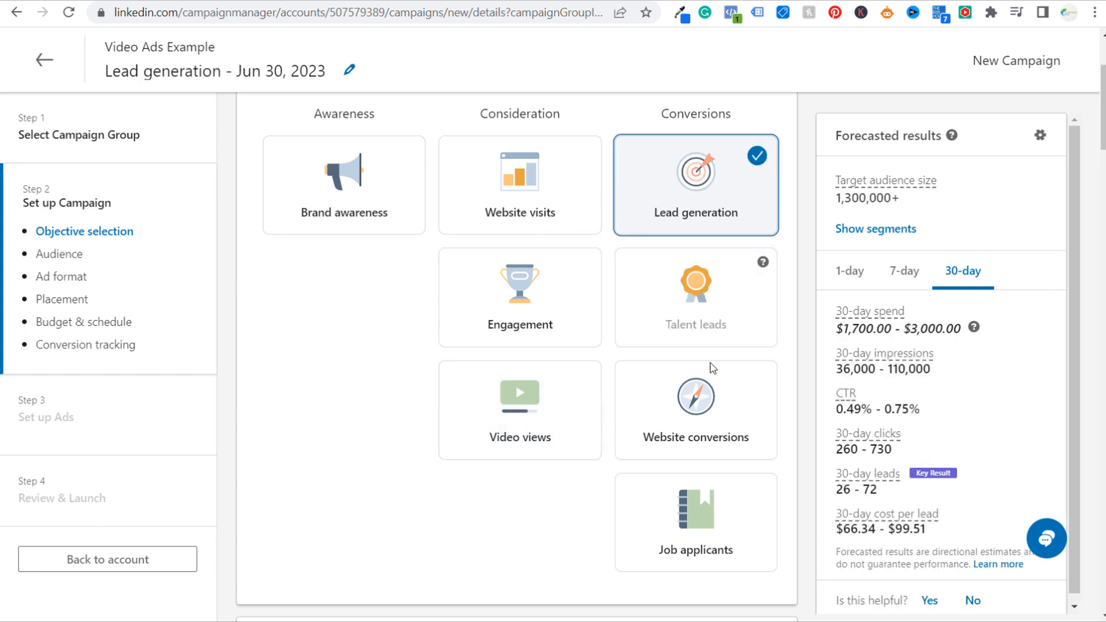
click(714, 404)
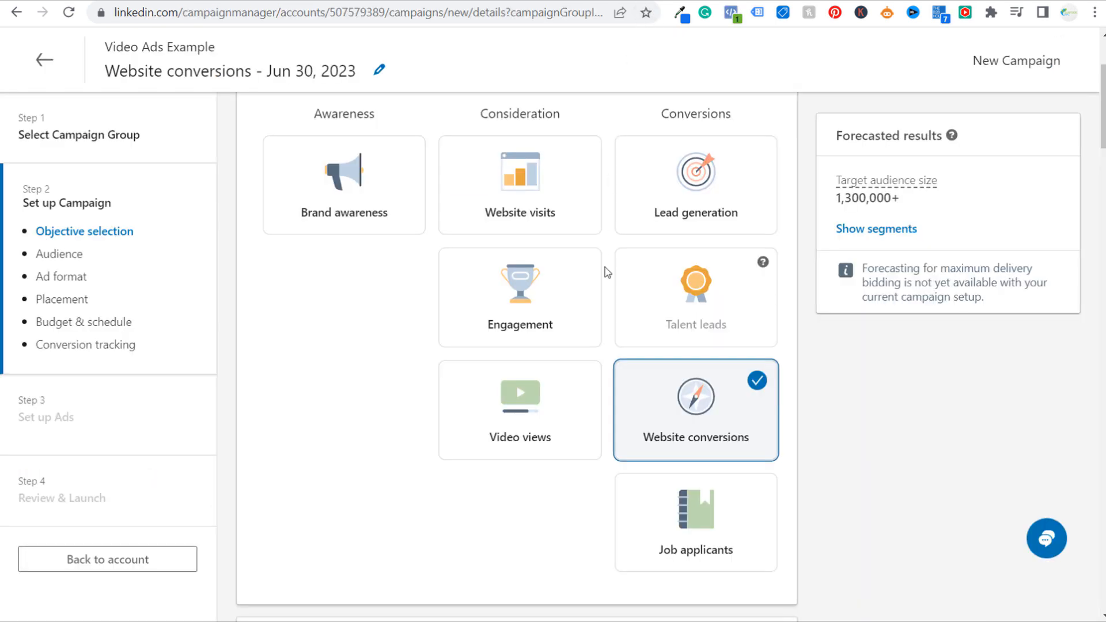
Browse the Company, Demographics, Education, Job Experience, and Interests and Traits categories among the additional audience attributes
scroll(511, 438, down, 5)
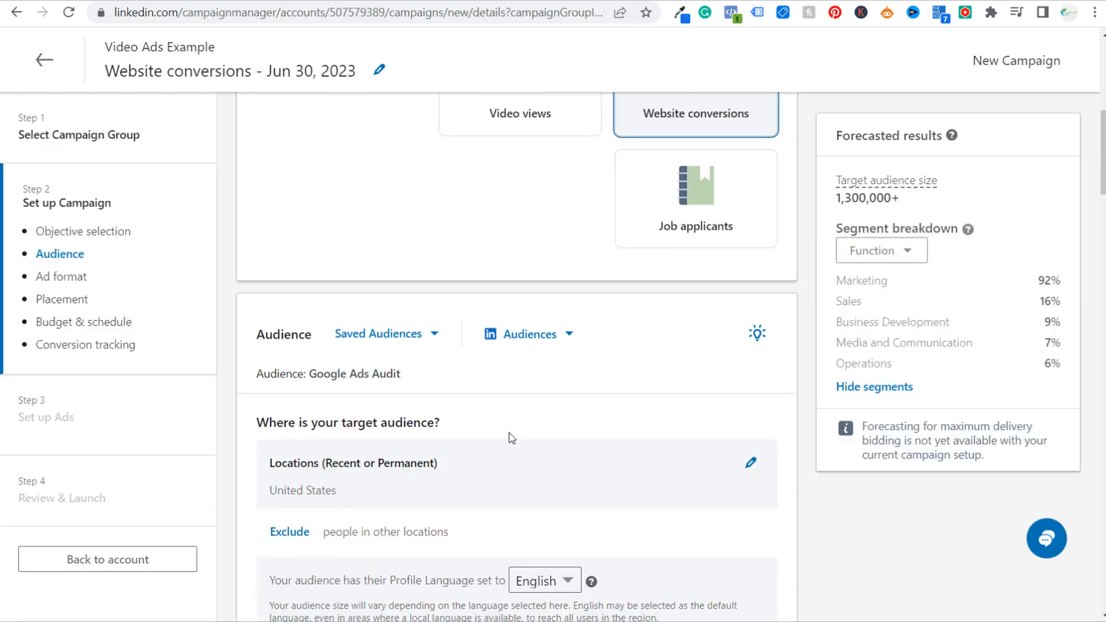
scroll(511, 438, down, 4)
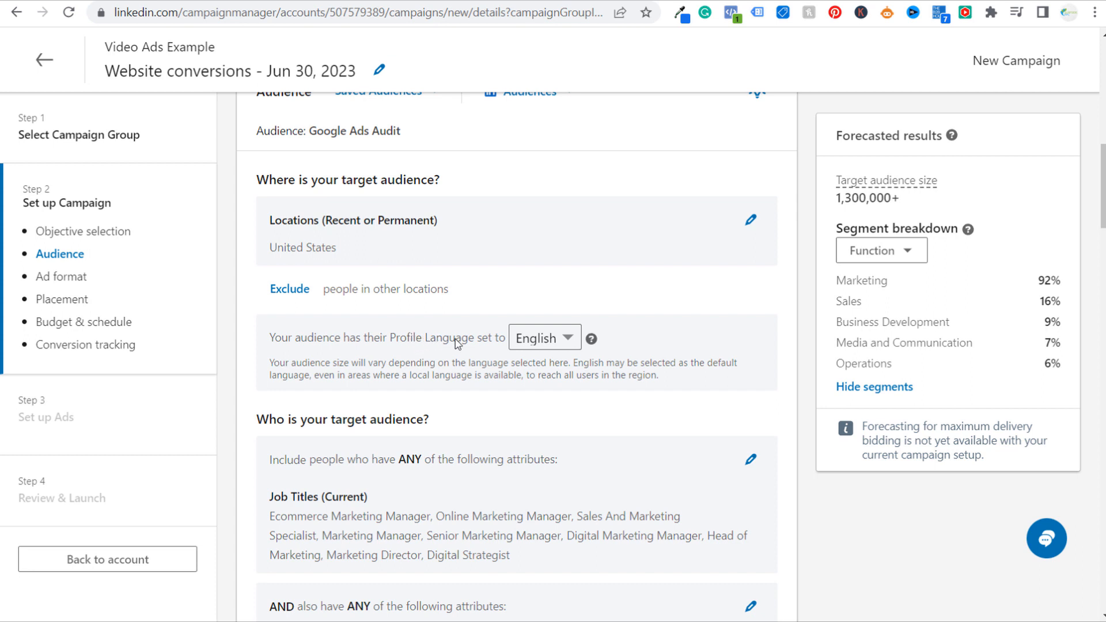
scroll(617, 295, down, 3)
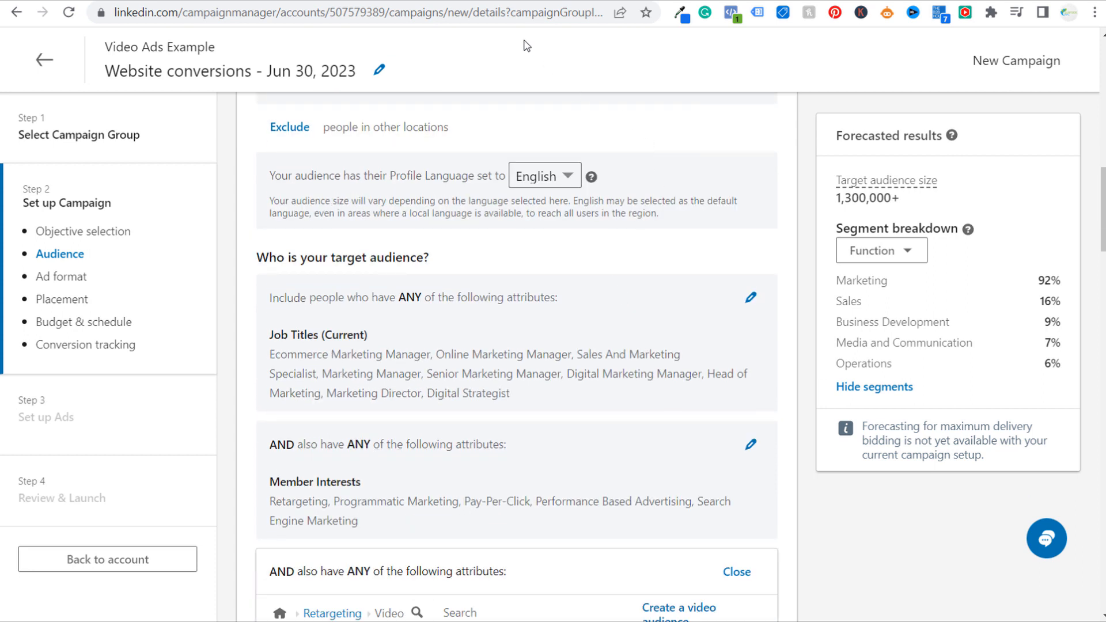
scroll(691, 323, down, 5)
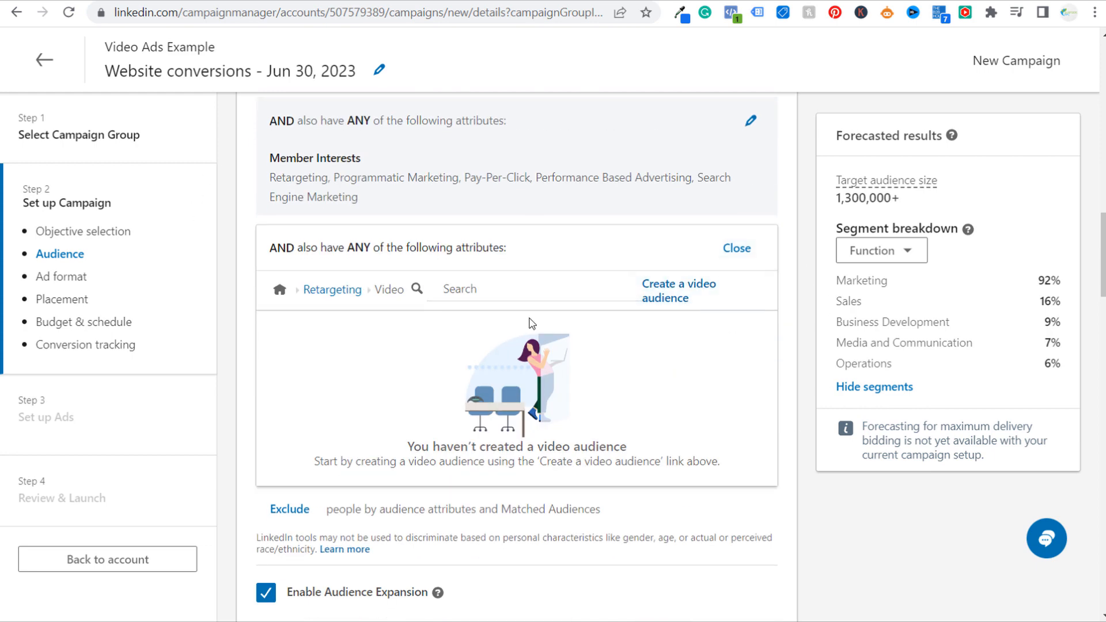
click(280, 290)
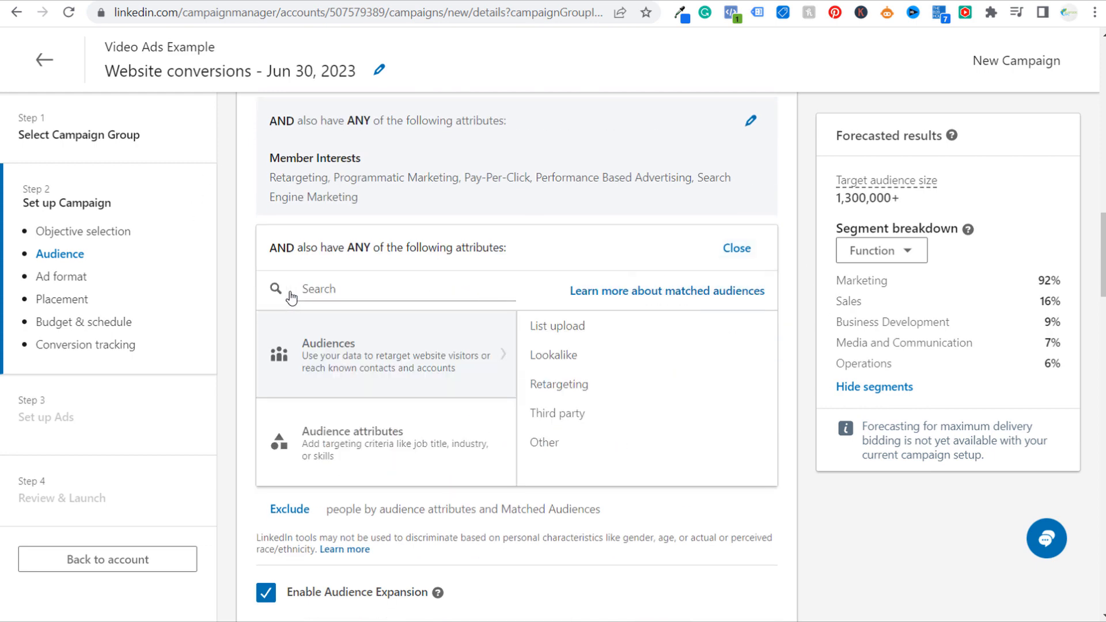
click(384, 444)
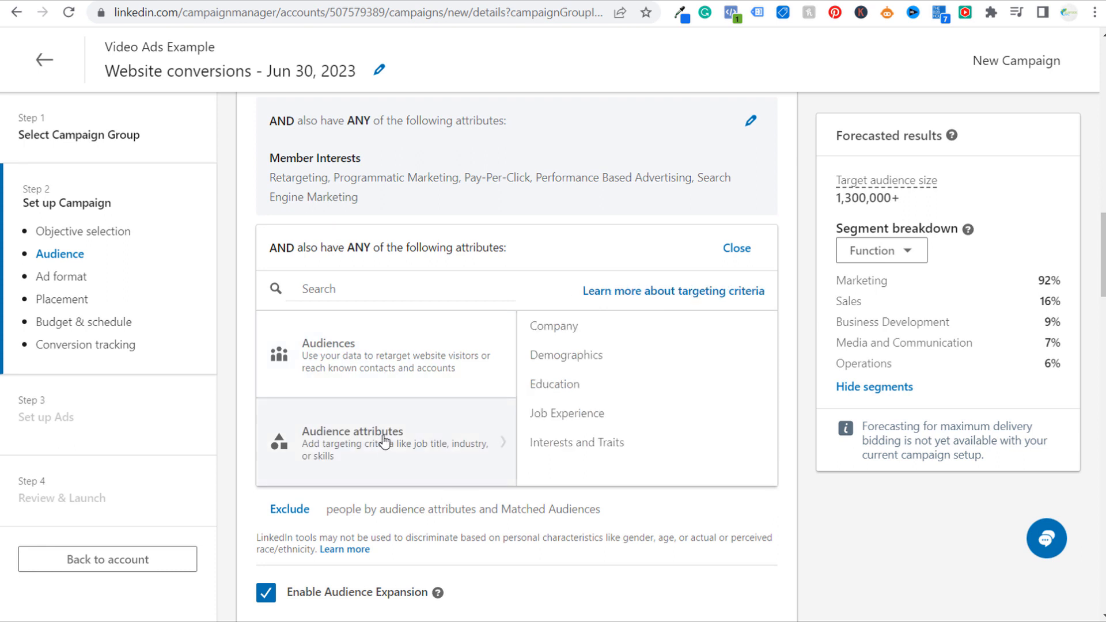
click(548, 328)
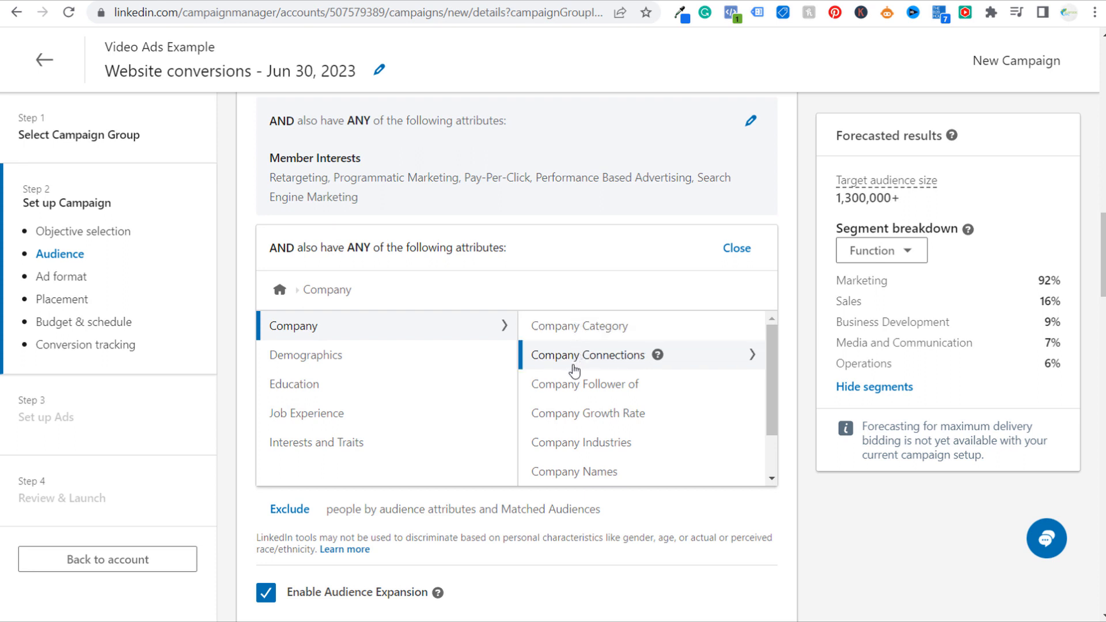
click(449, 361)
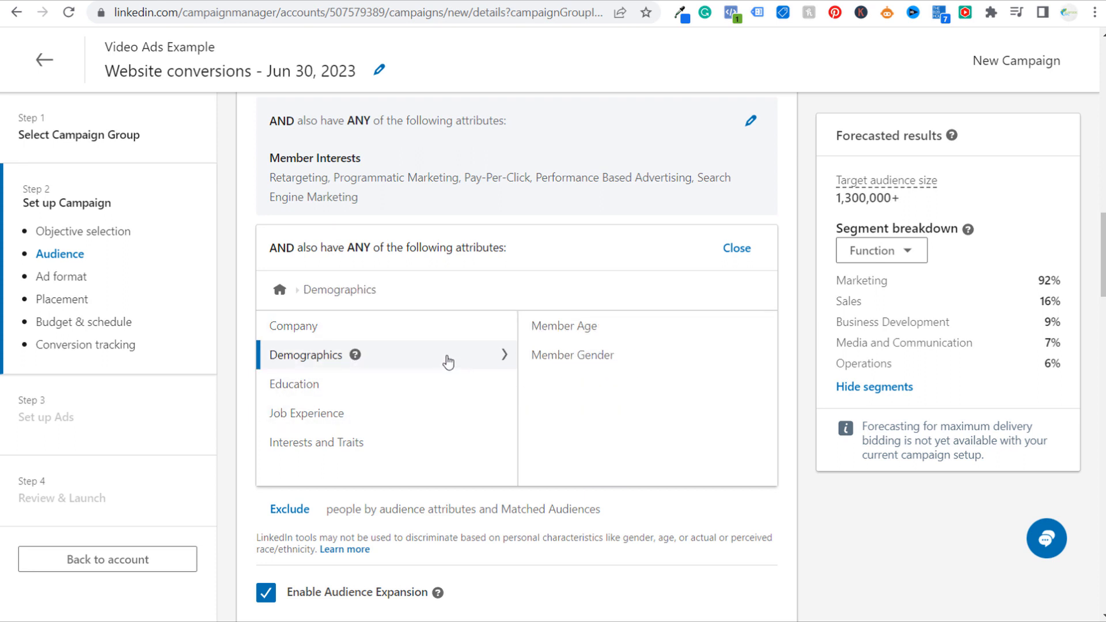
click(410, 396)
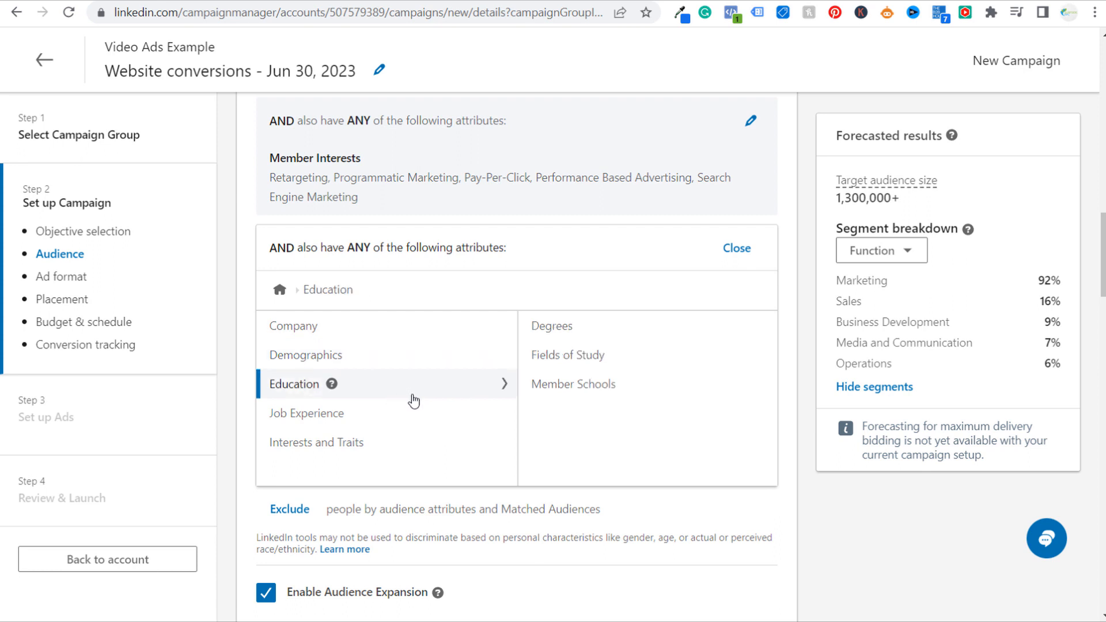
click(434, 414)
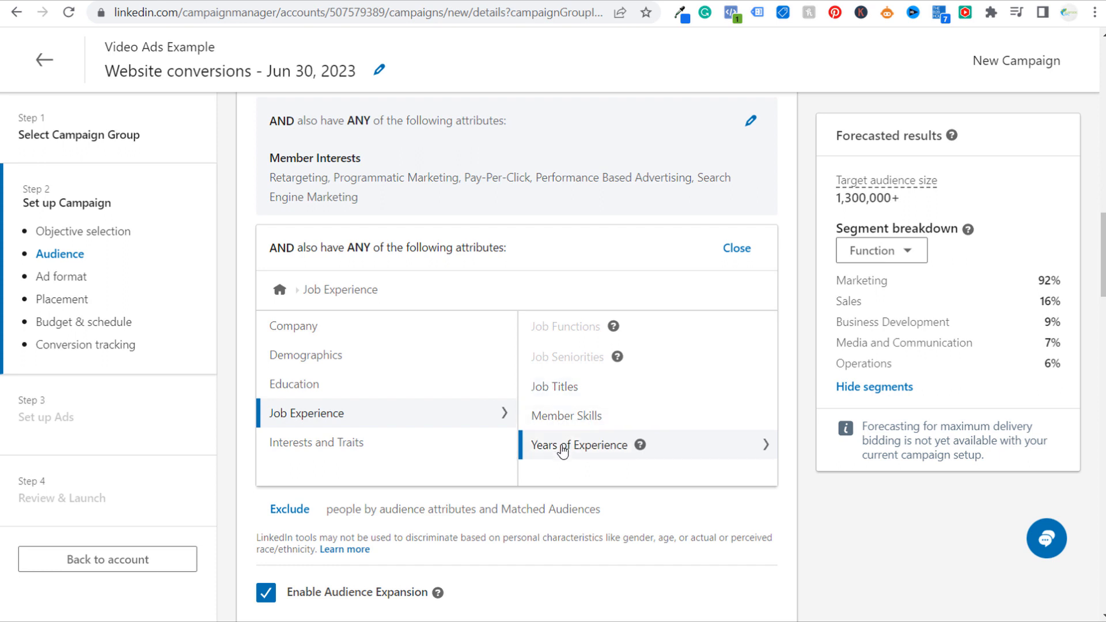
click(422, 444)
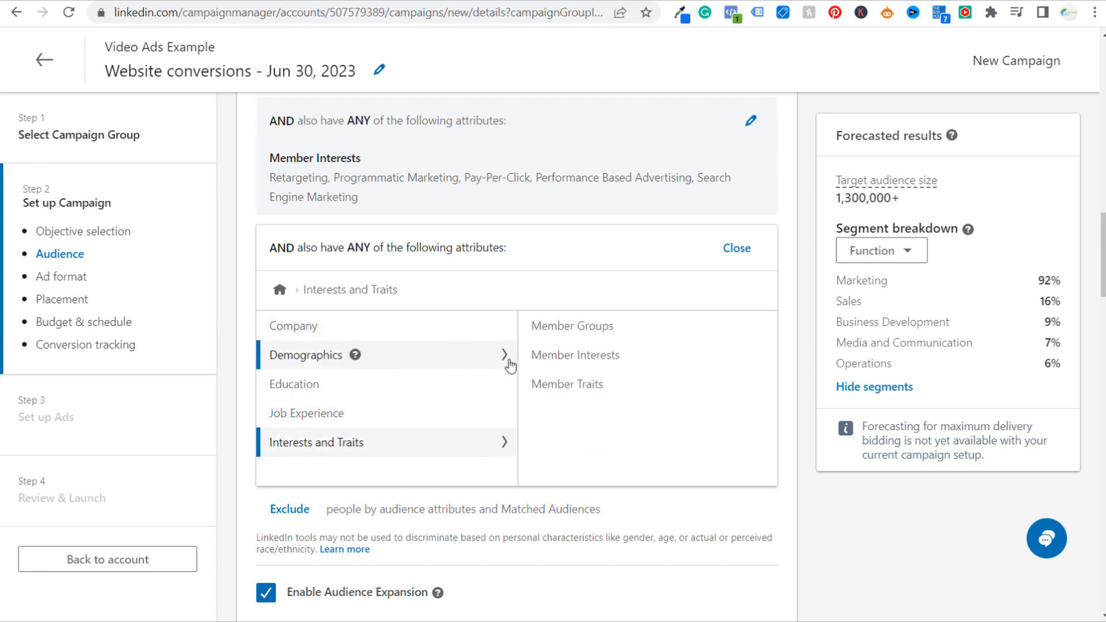
Search the member product interests for crm, clear the search and close the additional attributes without adding any
click(583, 355)
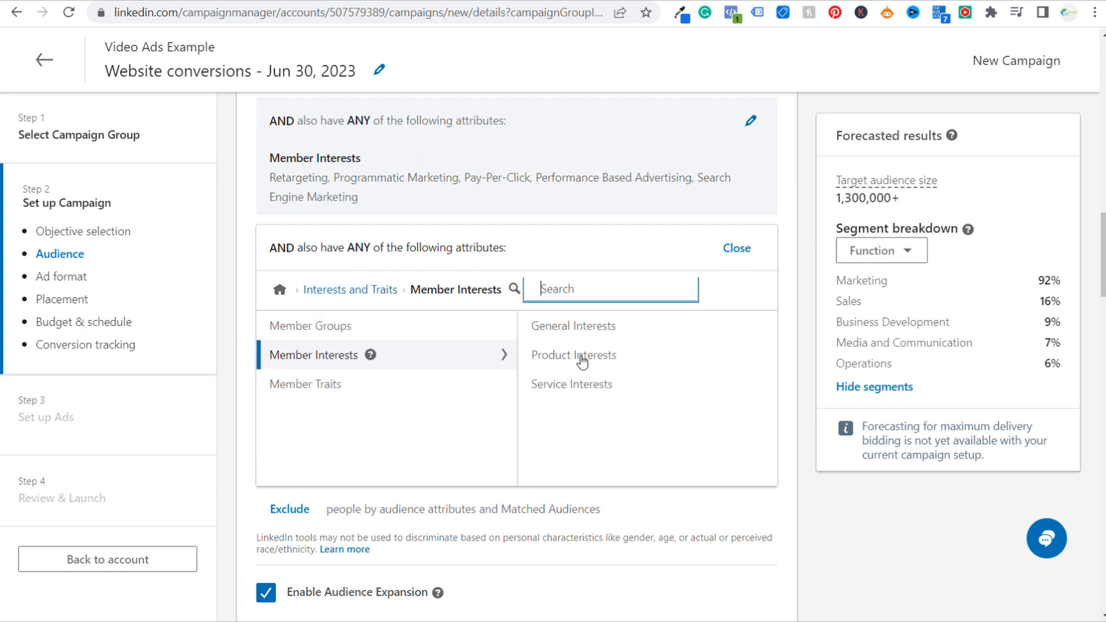
click(587, 363)
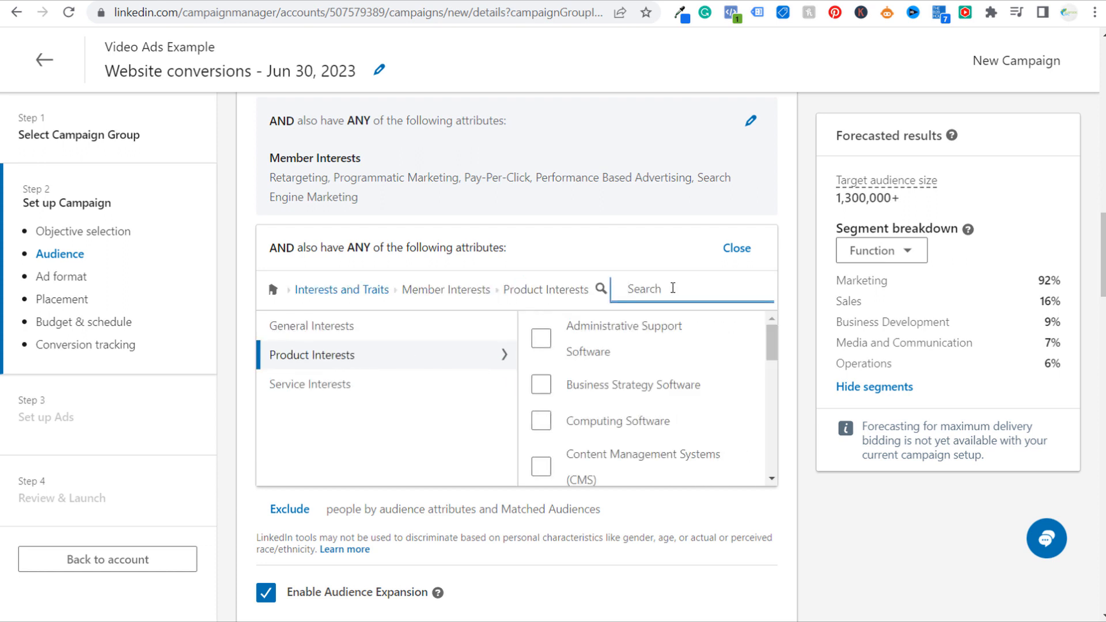
text(crm)
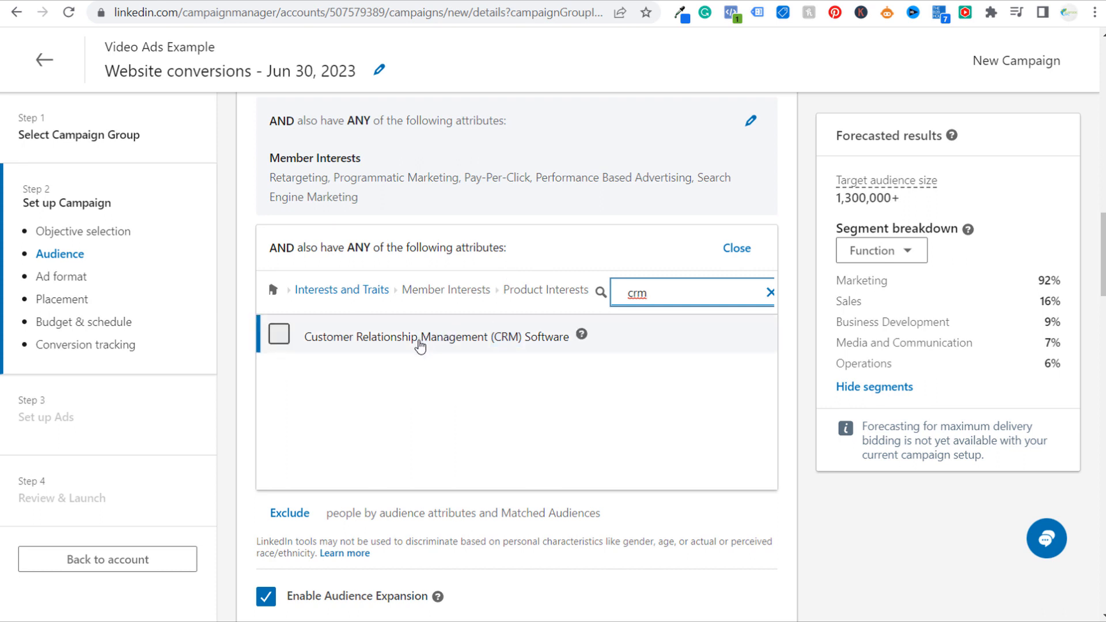
drag(653, 287, 584, 292)
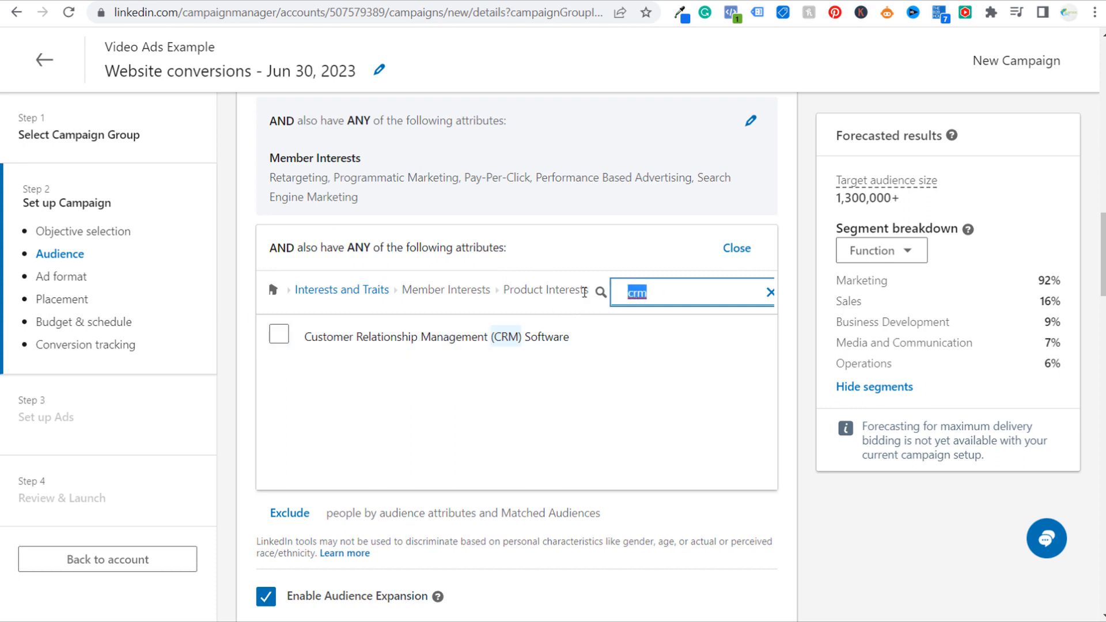
key(BackSpace)
click(727, 254)
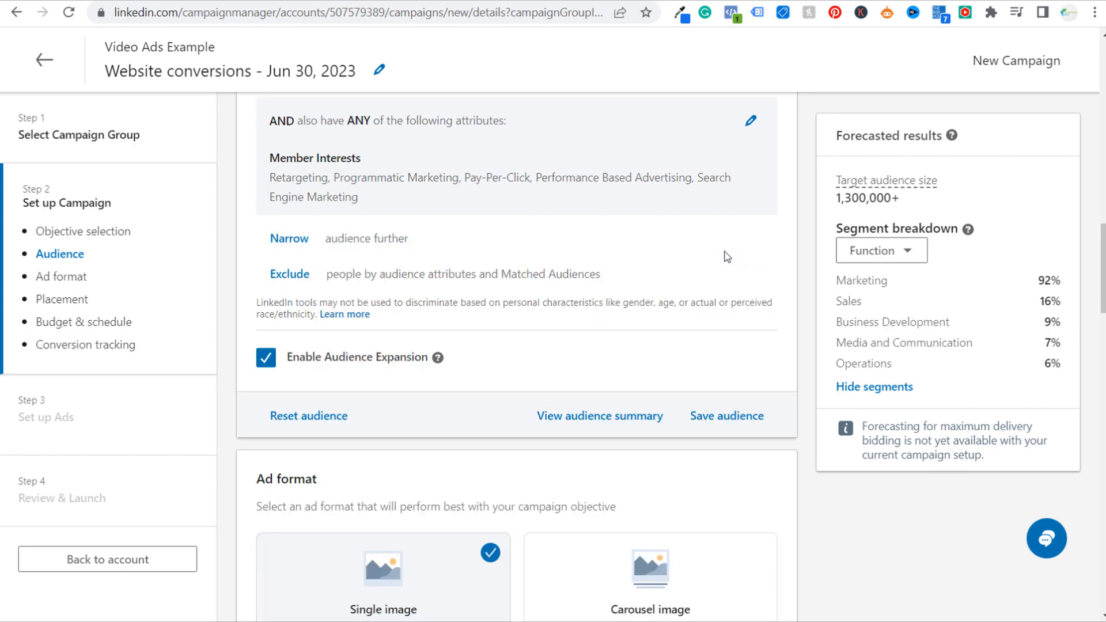
Review the job titles and member interests included in the target audience
scroll(805, 275, up, 2)
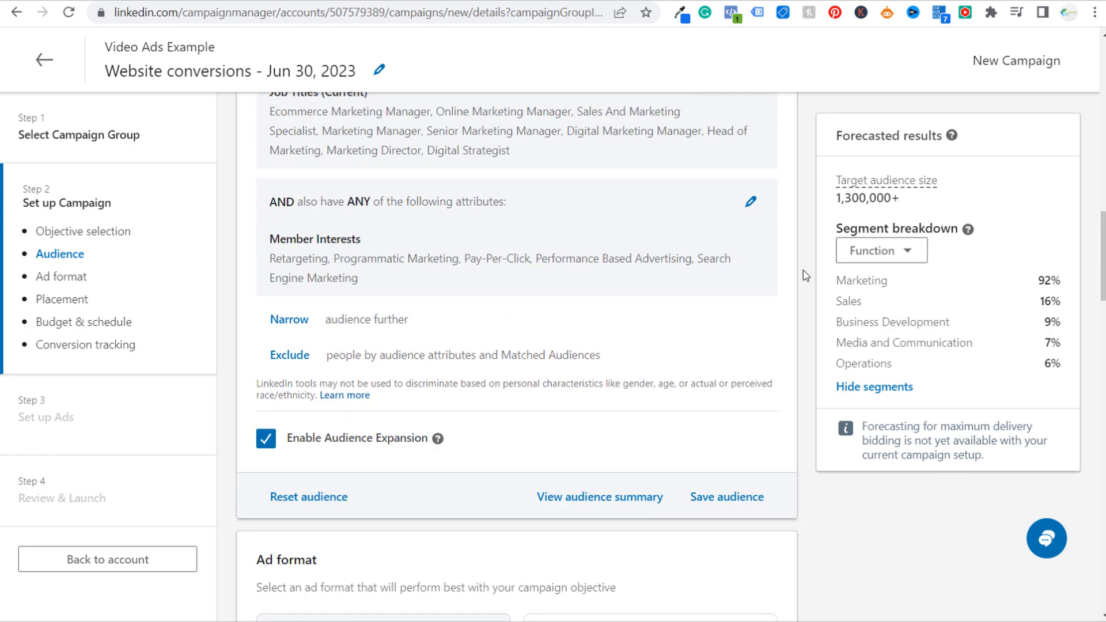
scroll(792, 237, up, 1)
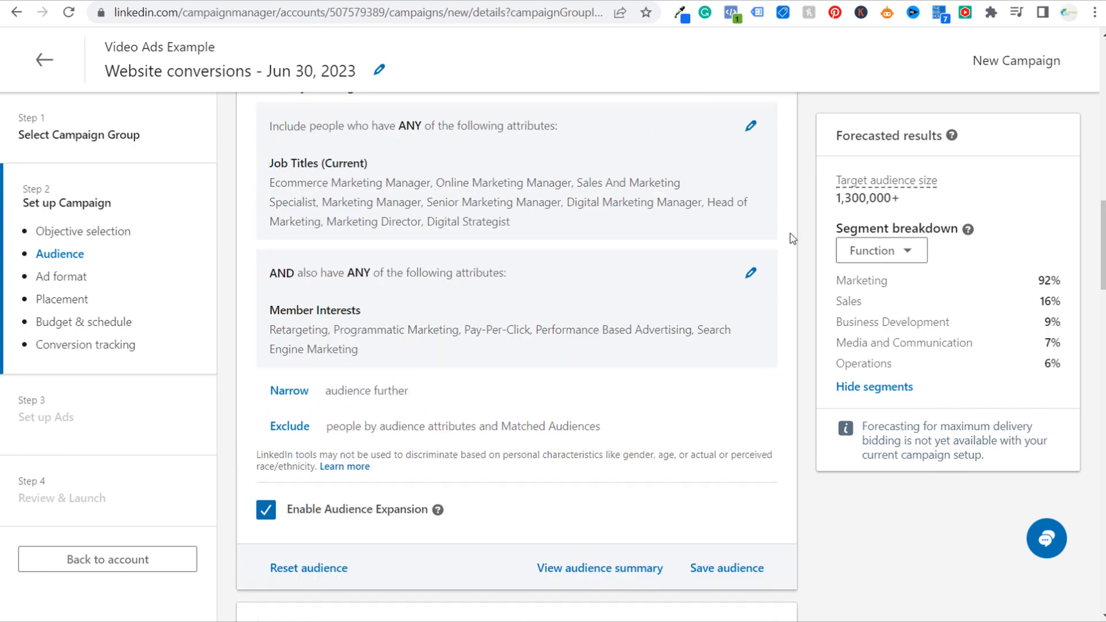
drag(276, 192, 563, 212)
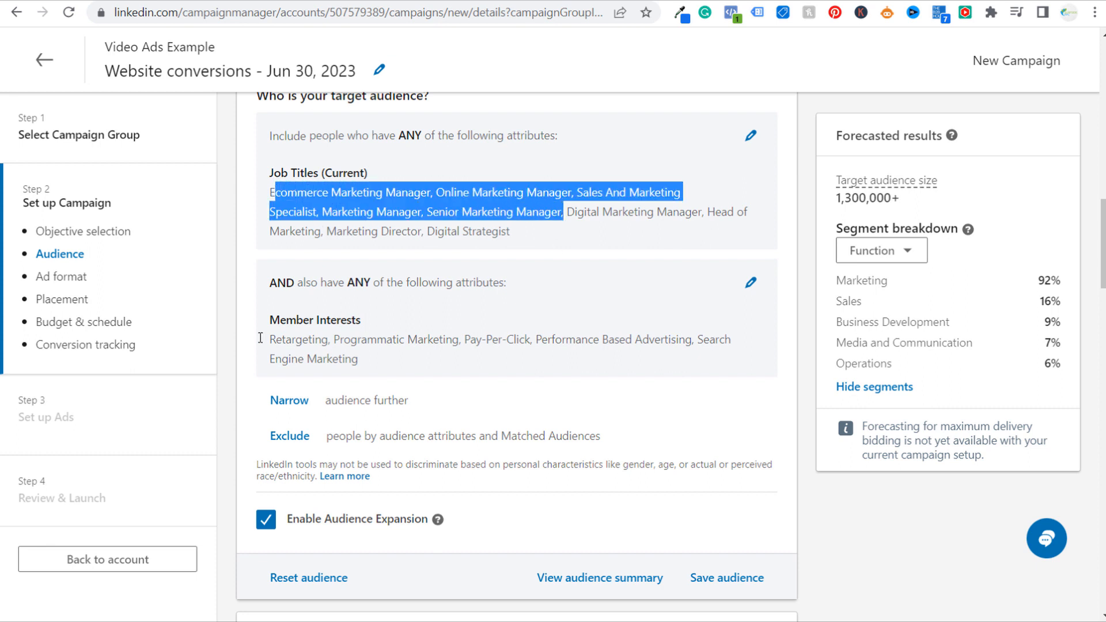
drag(270, 353, 486, 342)
click(498, 358)
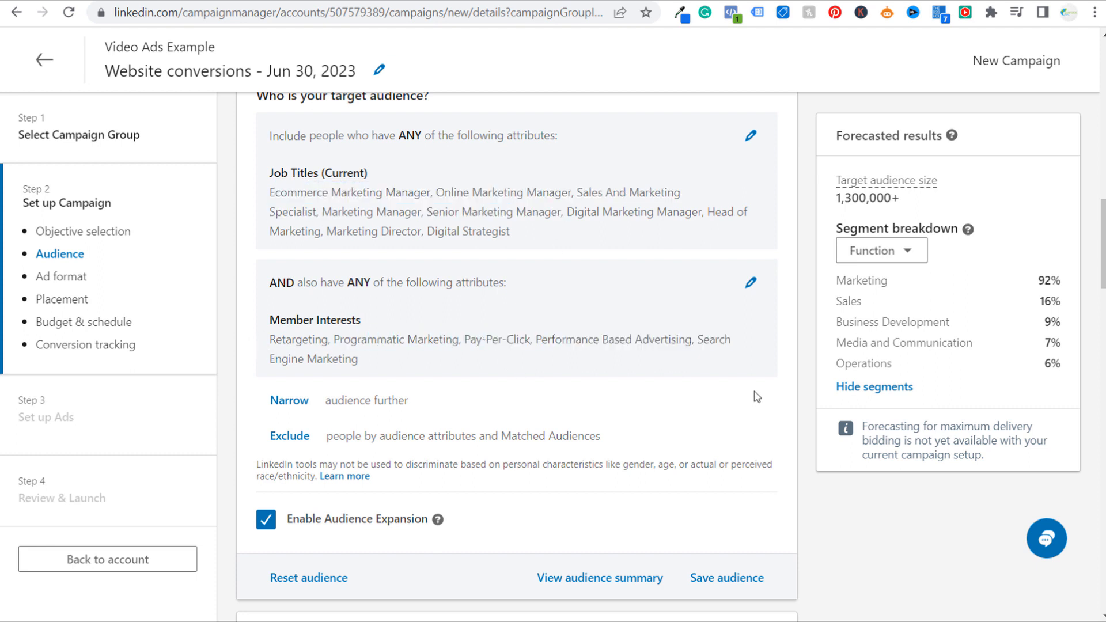
Set the campaign's ad format to Video
scroll(795, 346, down, 3)
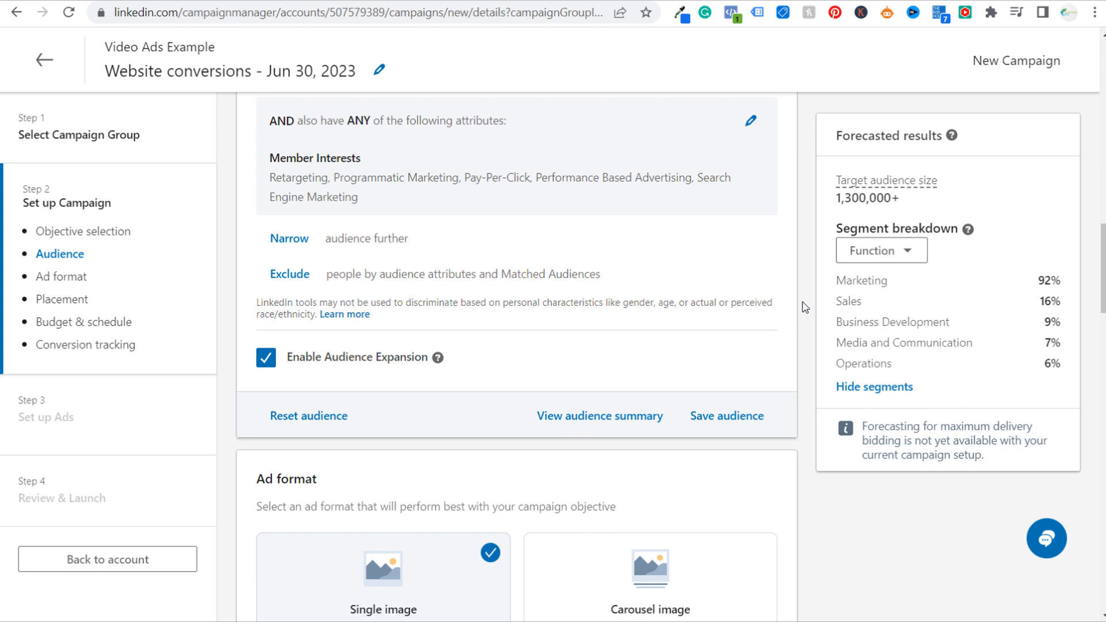
scroll(804, 307, down, 1)
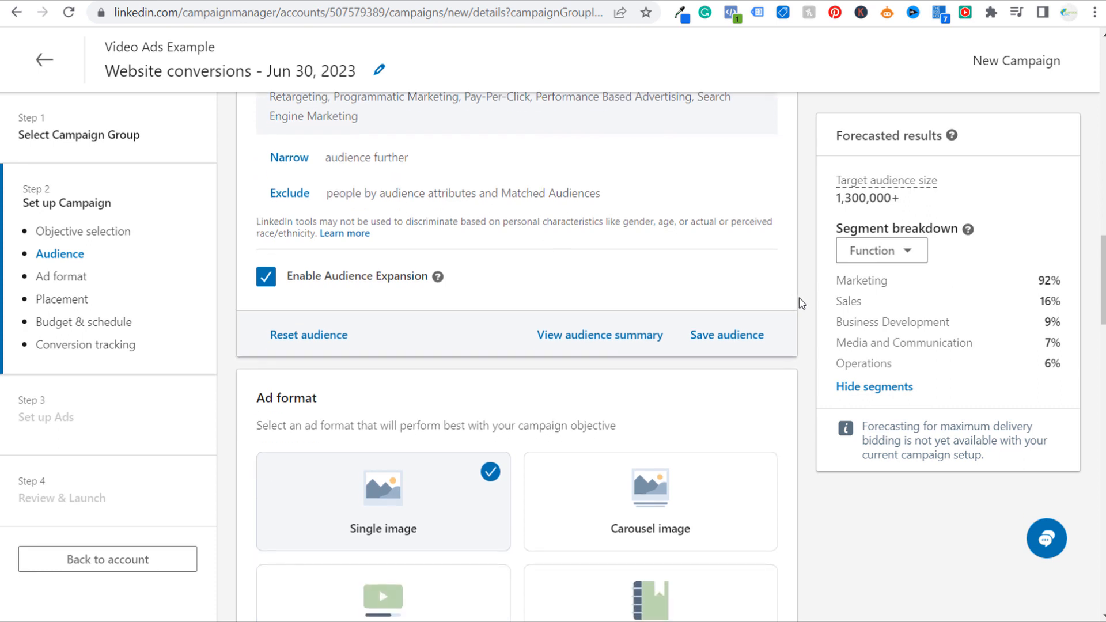
scroll(799, 303, down, 3)
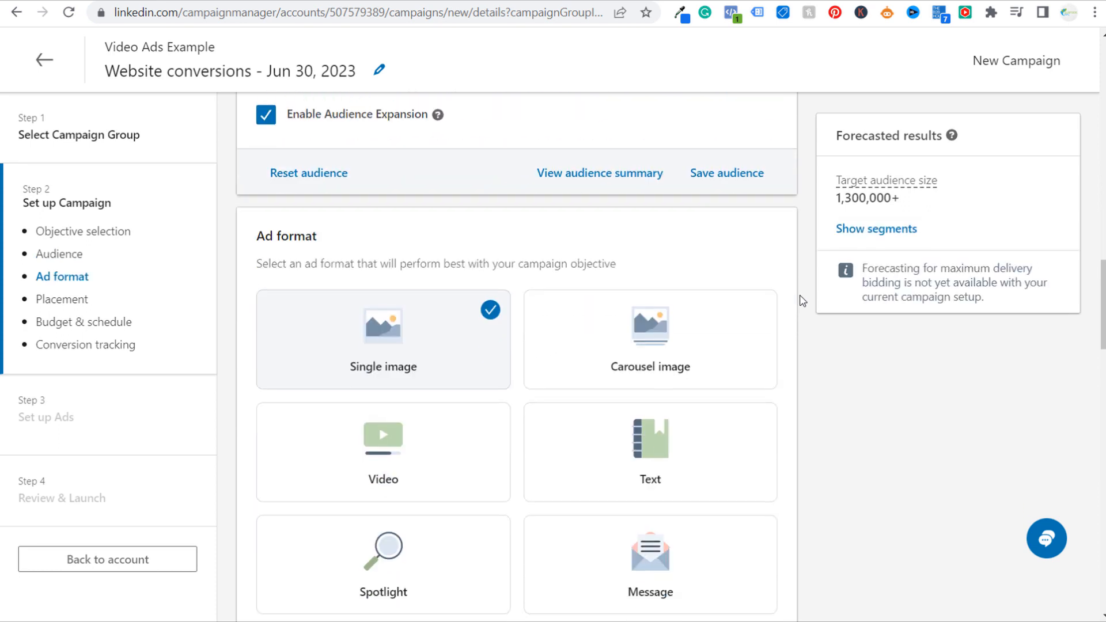
click(371, 453)
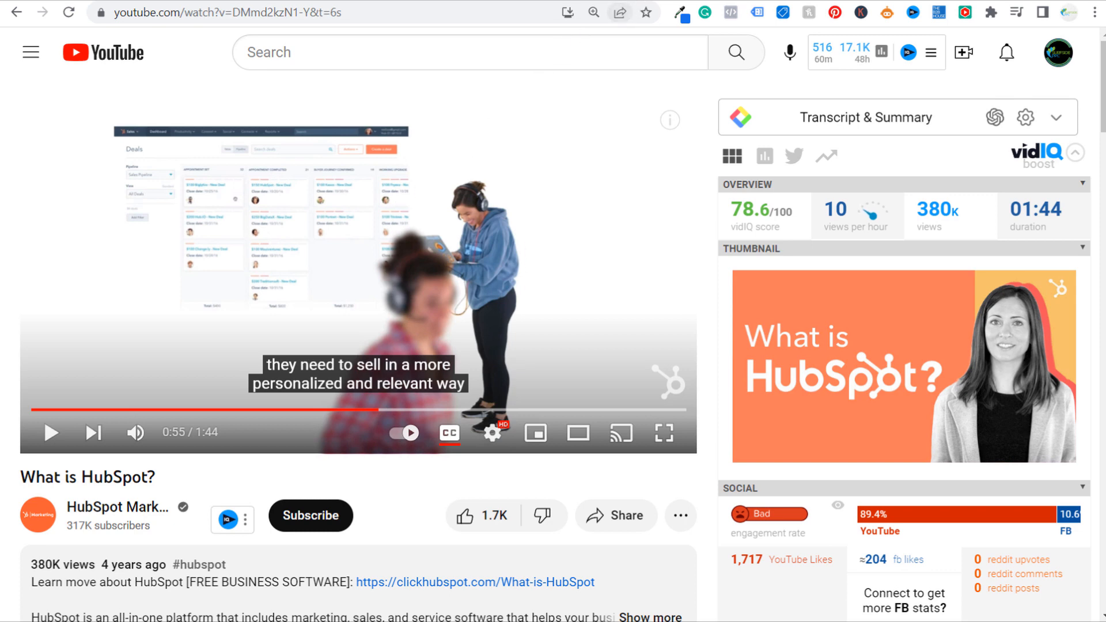
Switch to the LinkedIn Marketing Solutions ads guide page on Video Ads
click(632, 1)
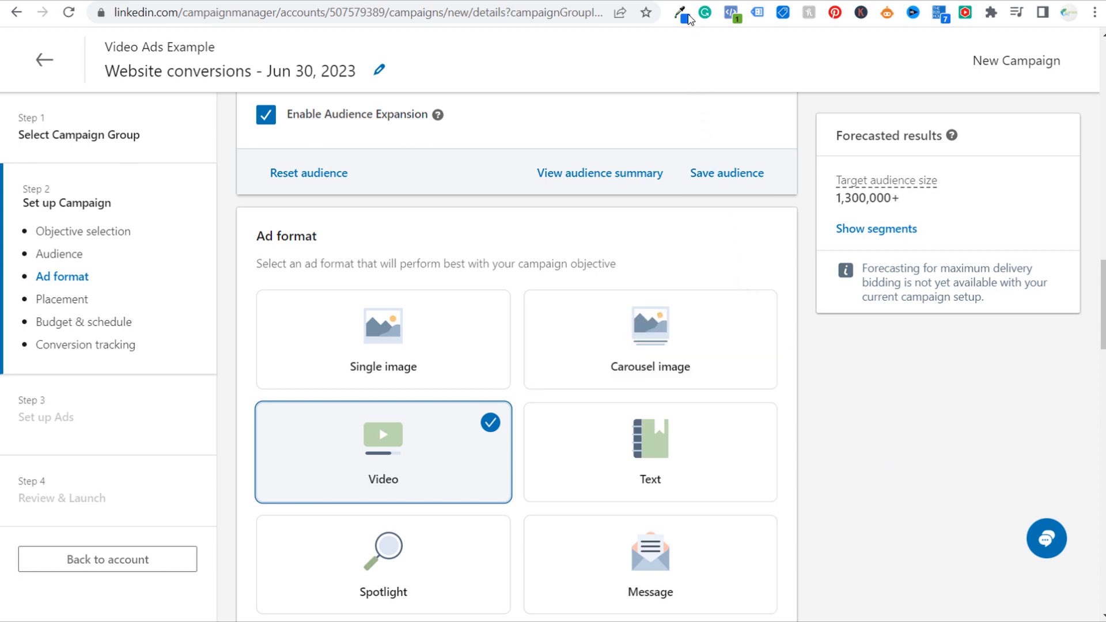
click(671, 1)
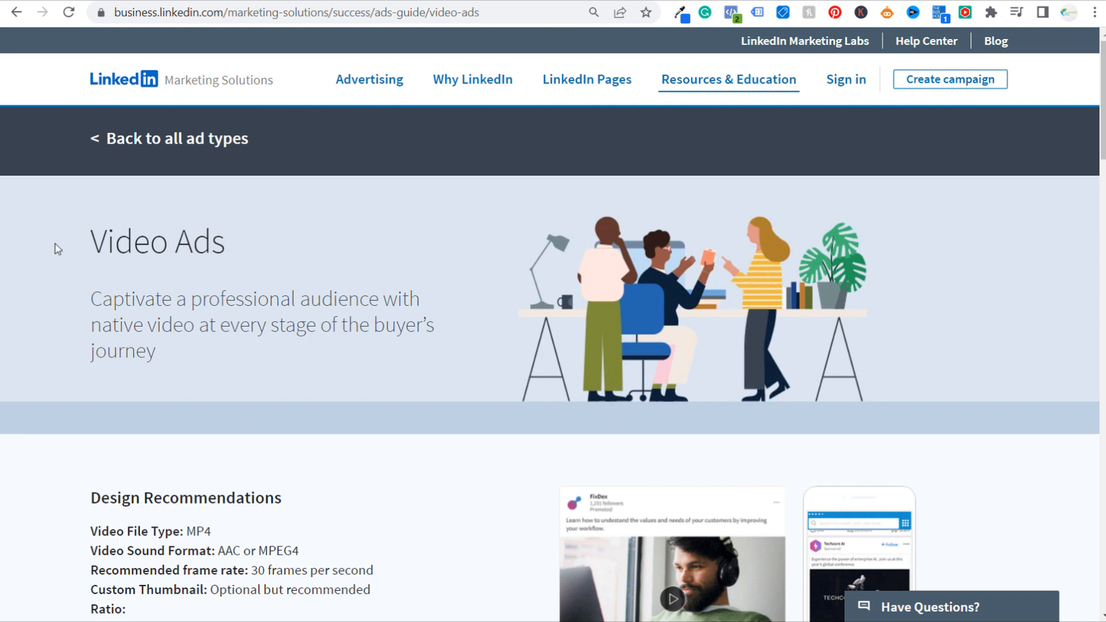
drag(90, 242, 168, 242)
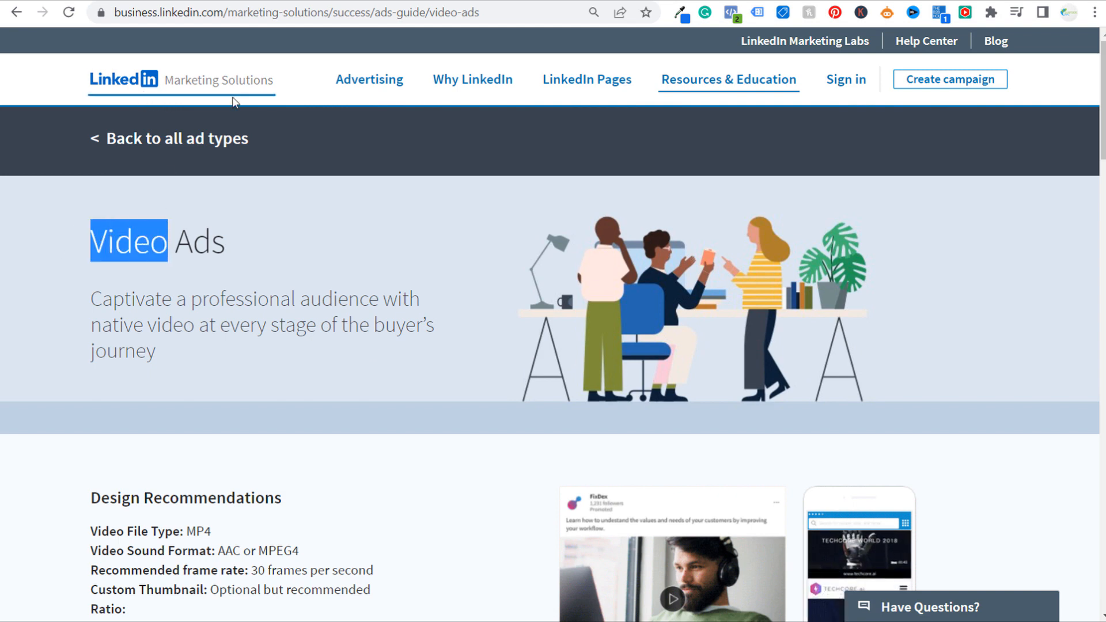
Review the Video Ads design recommendations for file type, sound format, custom thumbnail and aspect ratios
scroll(242, 381, down, 5)
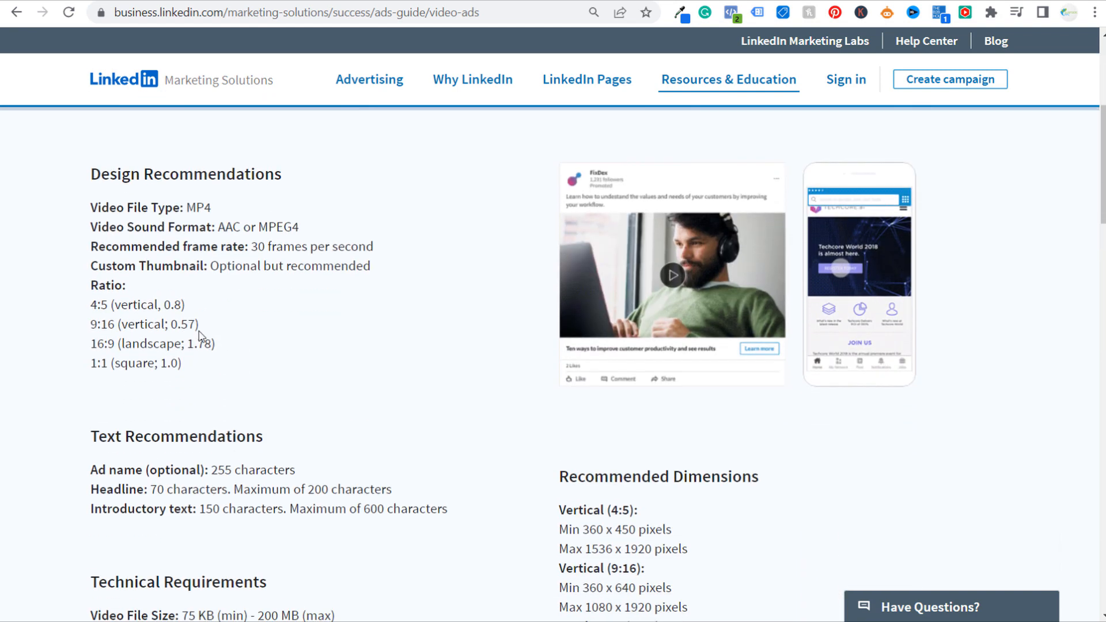
drag(102, 205, 217, 208)
drag(97, 227, 298, 229)
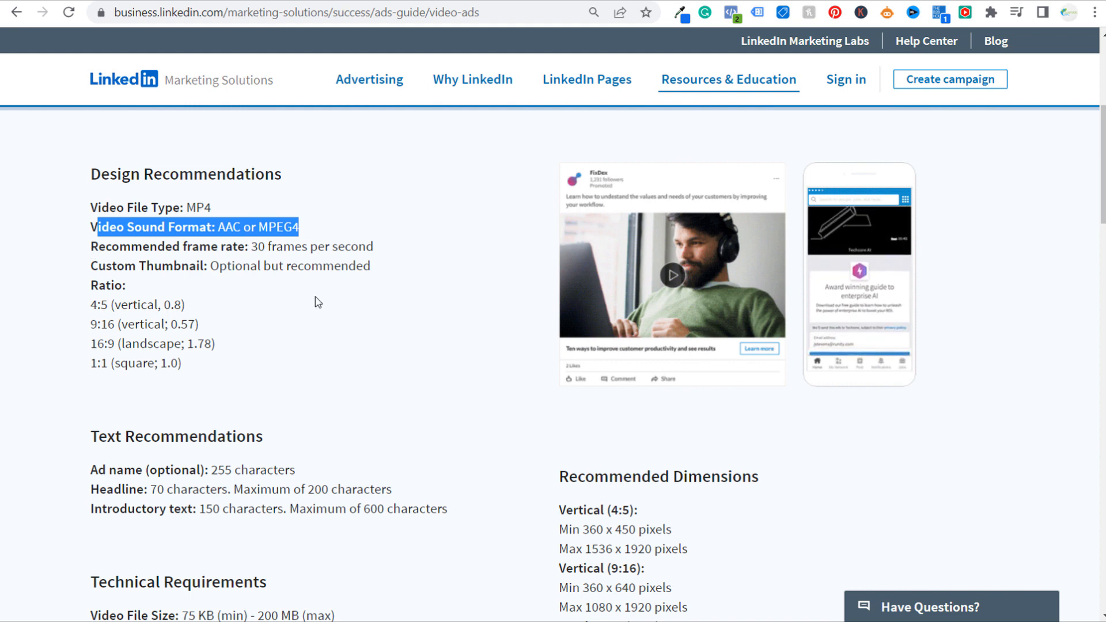
scroll(320, 302, down, 1)
drag(92, 184, 266, 185)
click(353, 232)
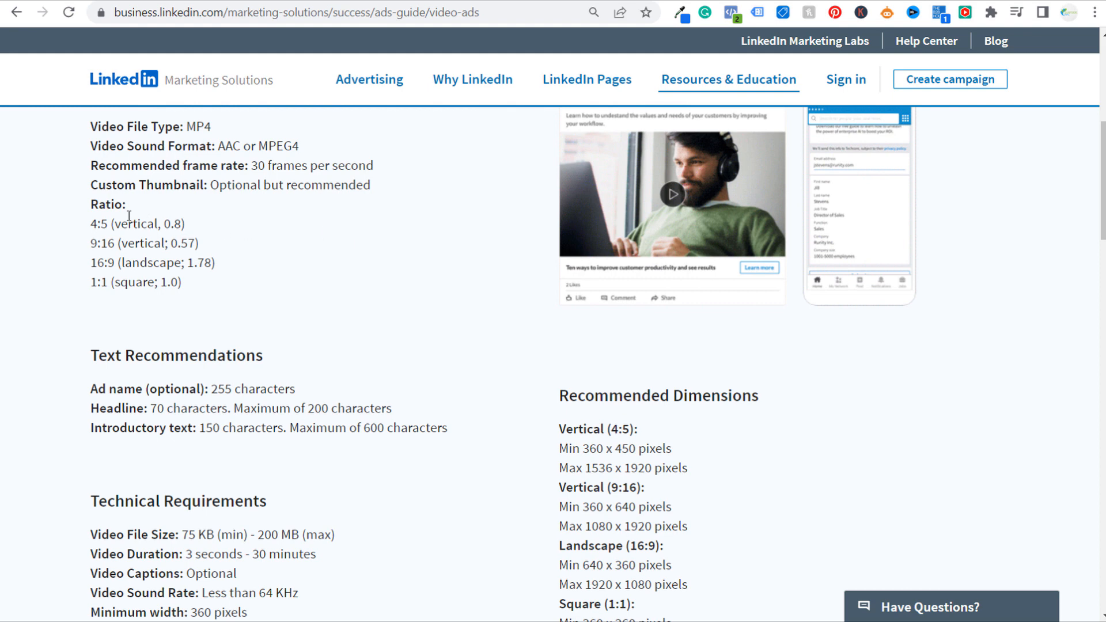
scroll(400, 256, down, 1)
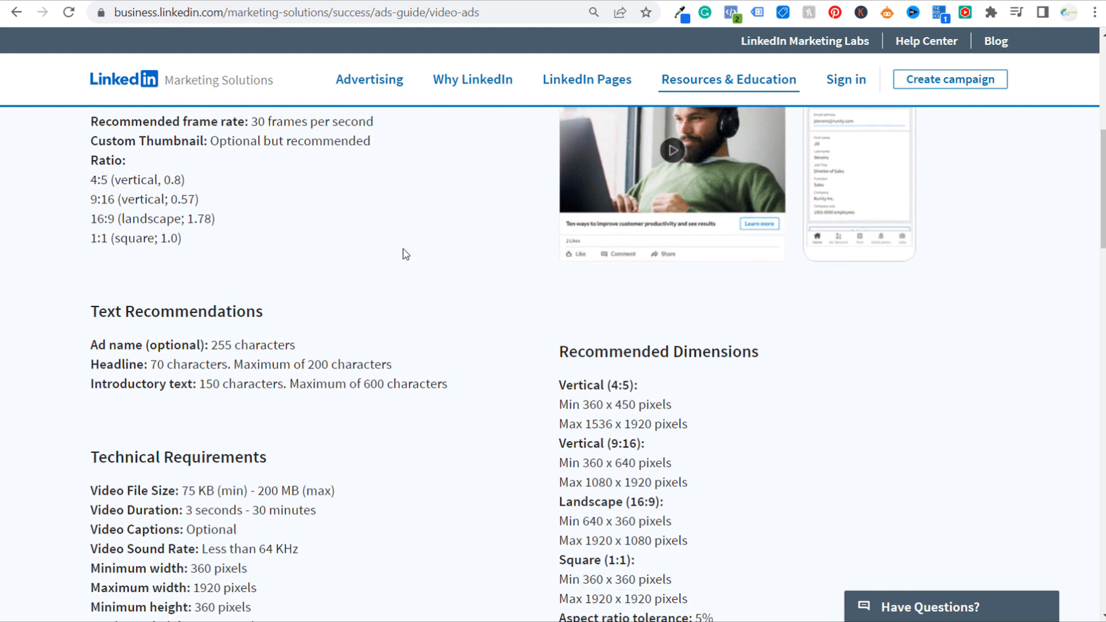
scroll(406, 254, down, 1)
drag(89, 144, 198, 204)
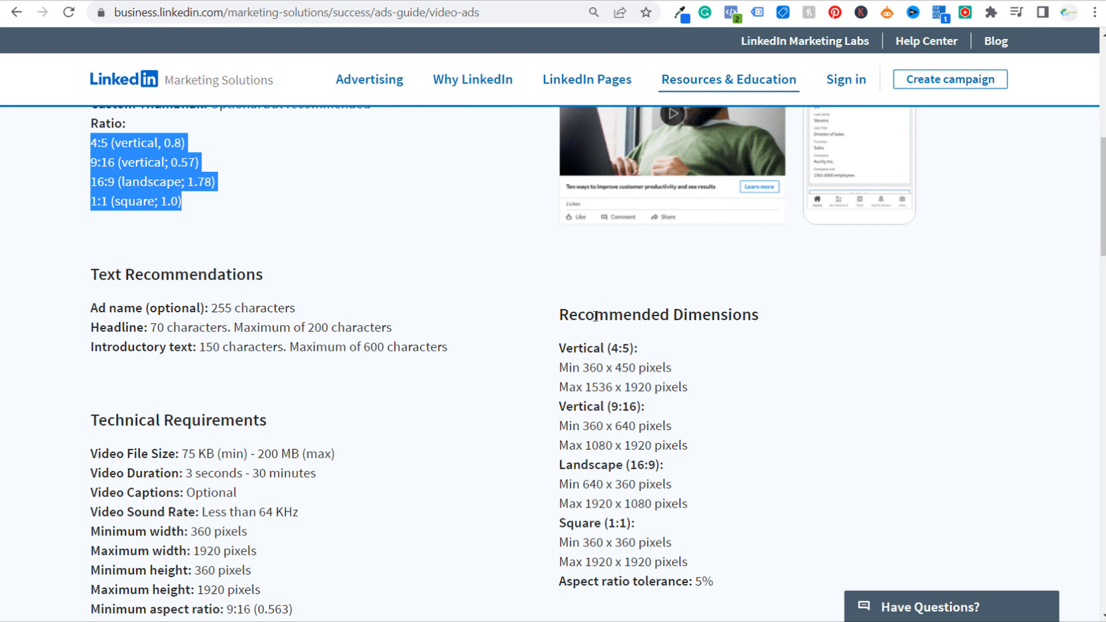
Examine the maximum recommended video dimensions for the vertical, landscape and square formats
scroll(793, 346, down, 2)
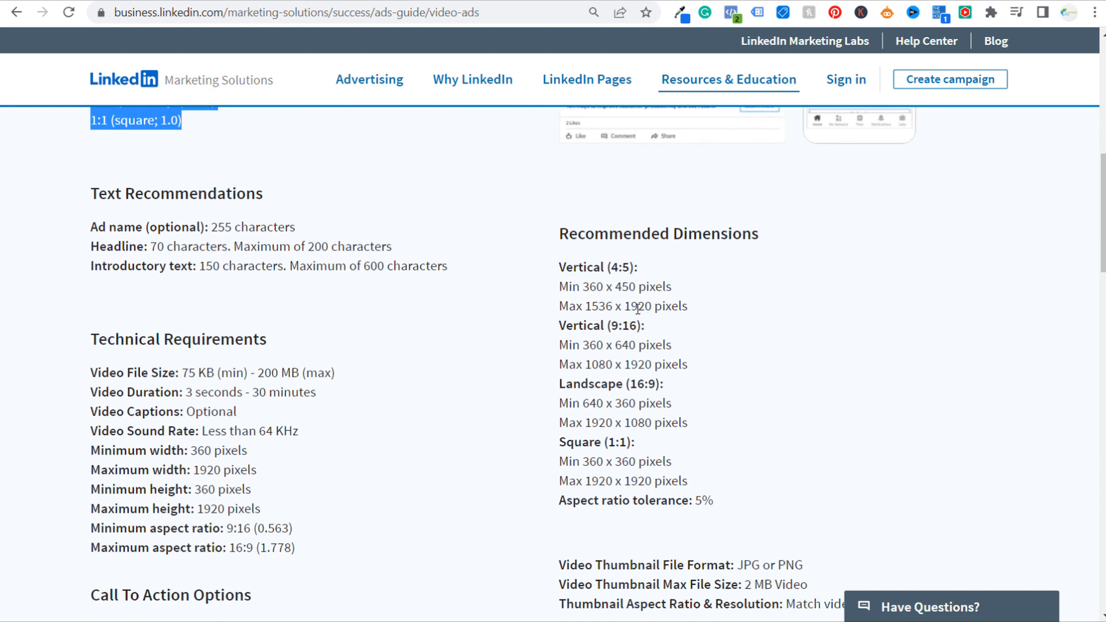
drag(559, 306, 691, 311)
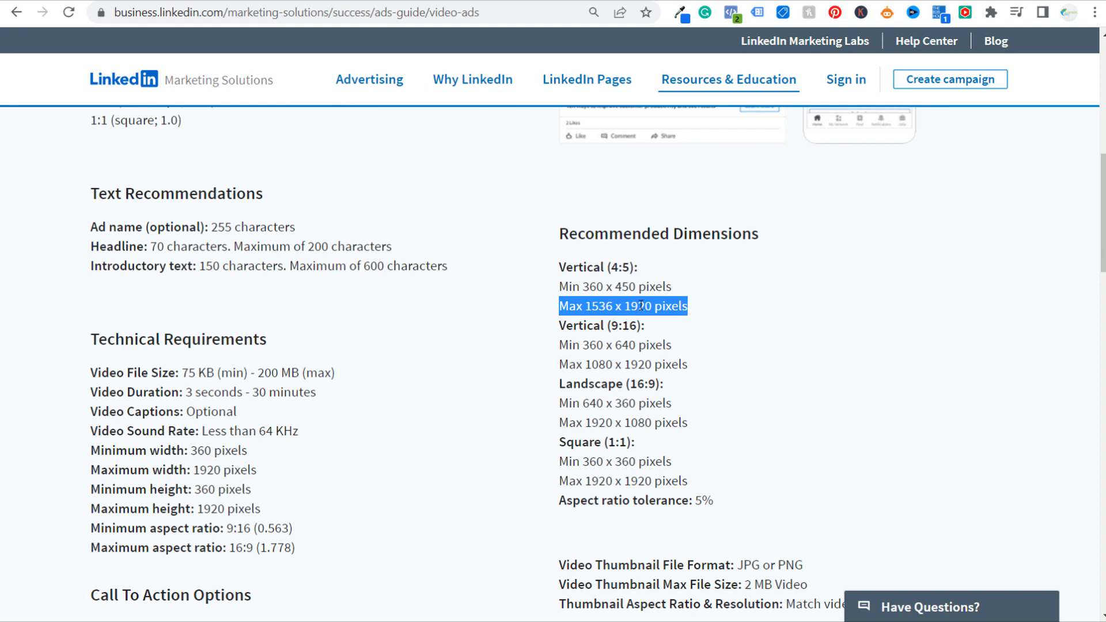
drag(562, 361, 699, 365)
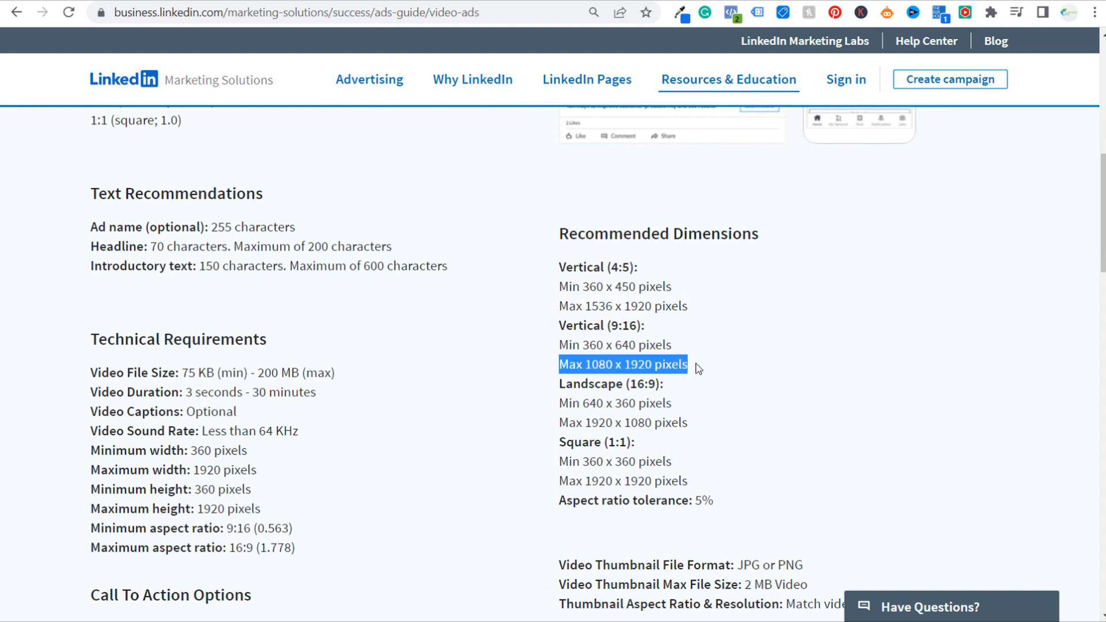
click(556, 426)
drag(556, 426, 691, 424)
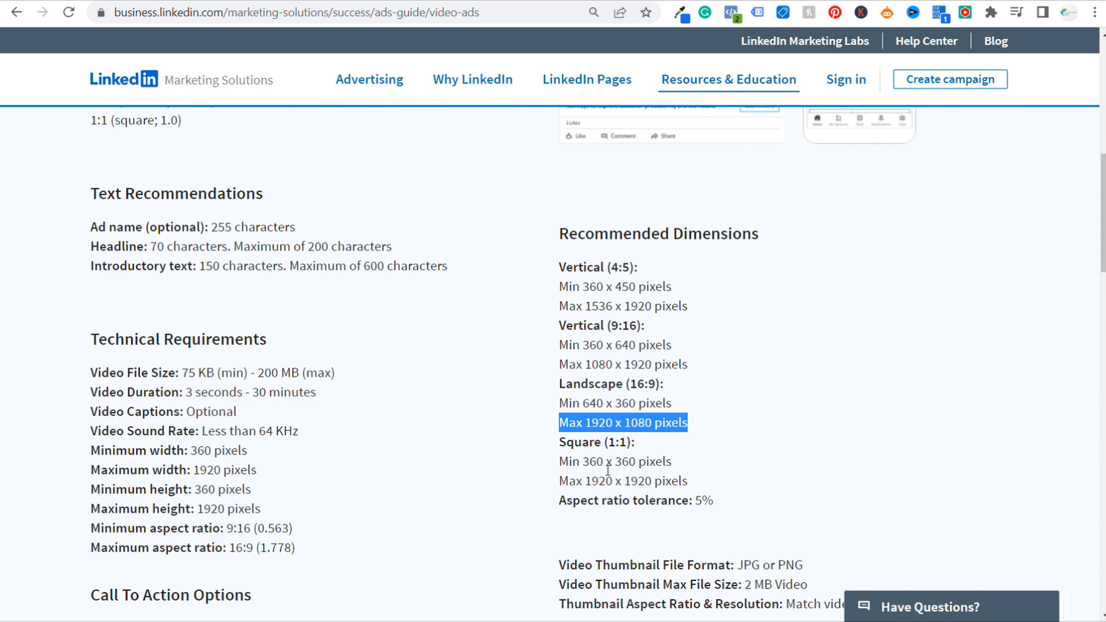
drag(545, 486, 701, 490)
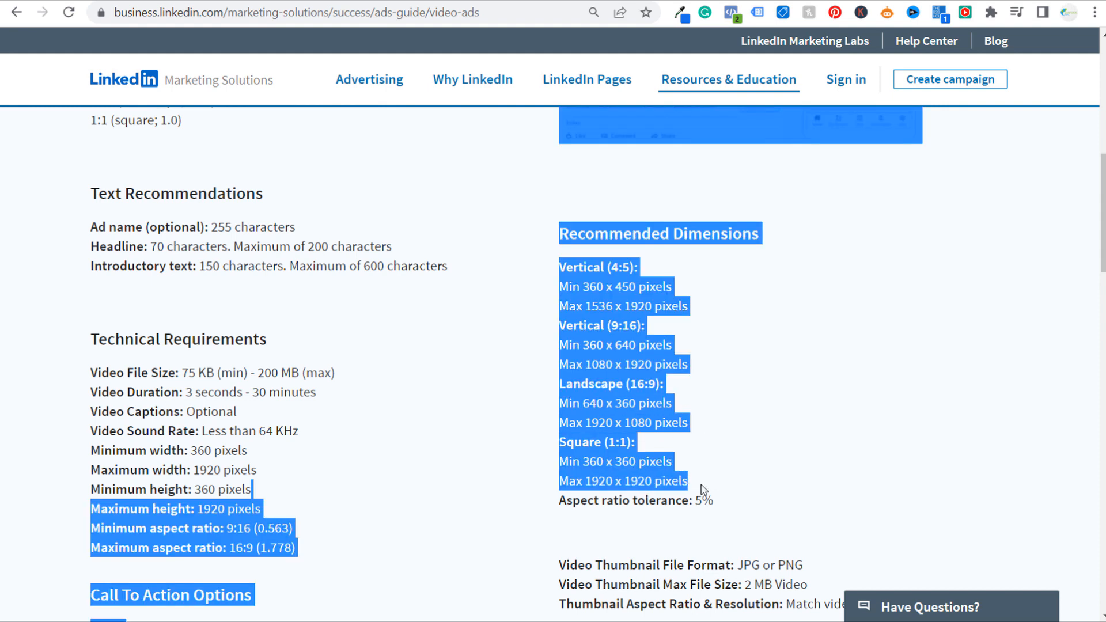
click(779, 466)
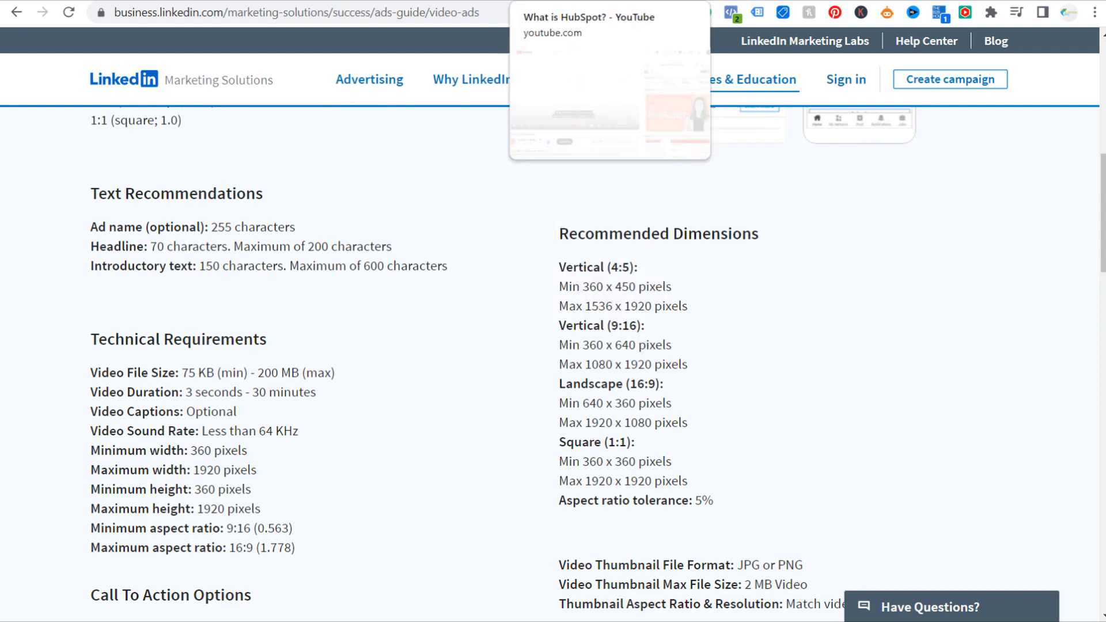
Check the What is HubSpot? video on YouTube and the campaign setup, and return to the Video Ads guide
click(544, 1)
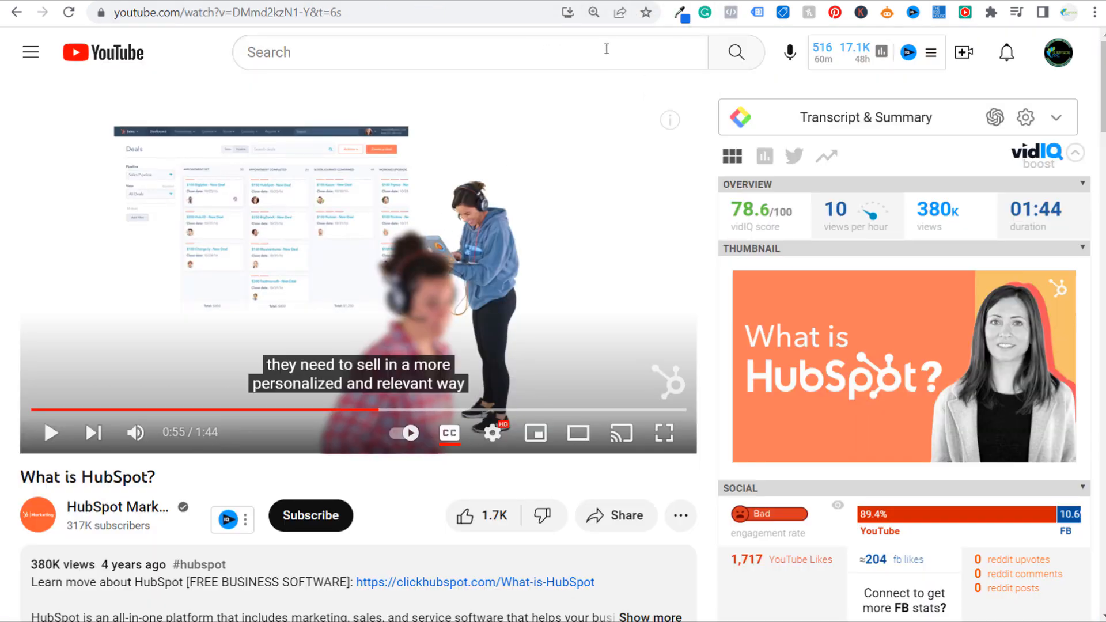
click(612, 1)
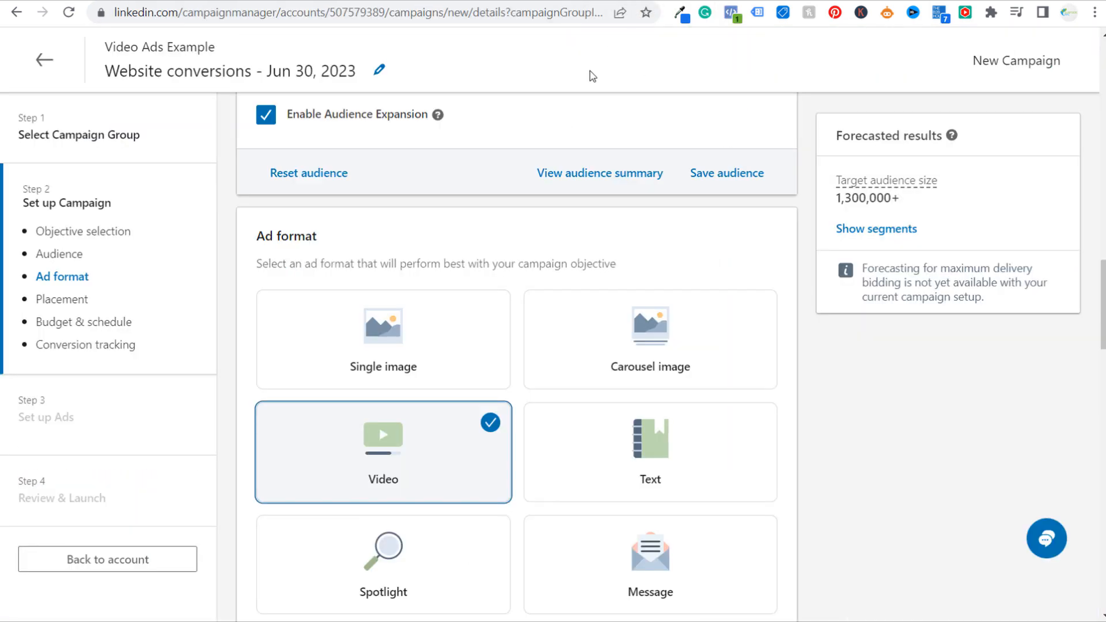
click(658, 1)
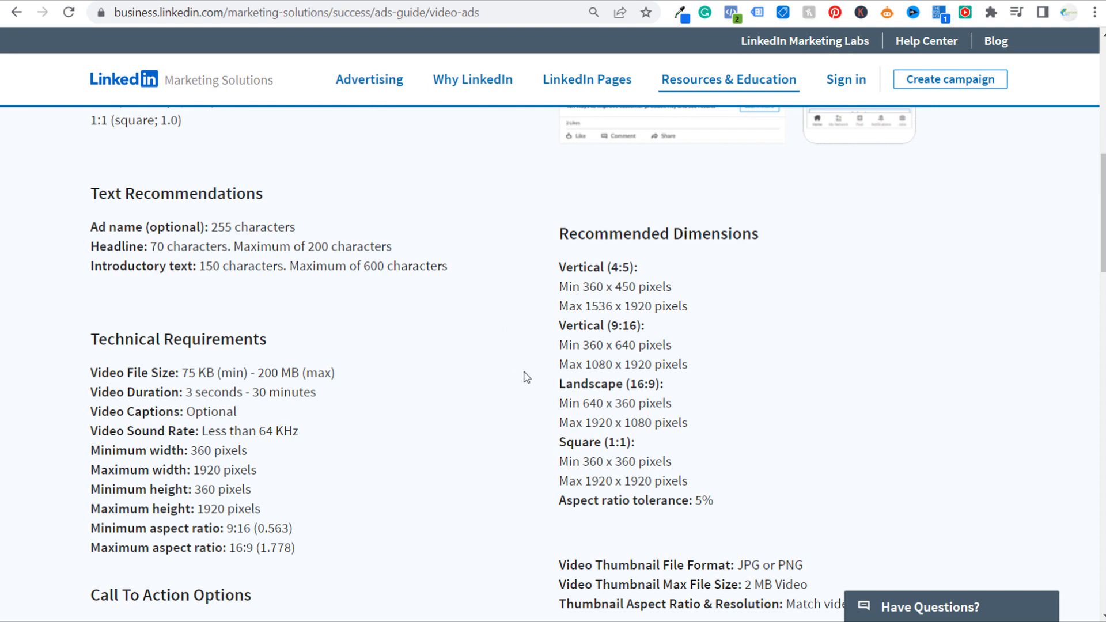
Review the video duration requirement, the call to action options and the landing page URL requirement
scroll(526, 376, down, 4)
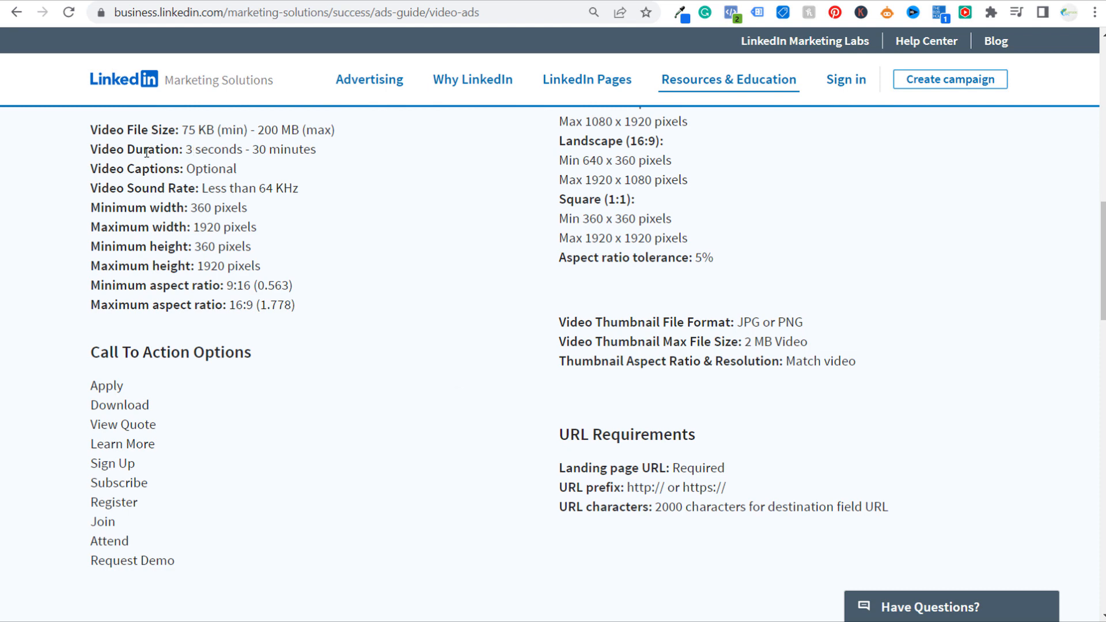
drag(95, 149, 191, 155)
click(199, 177)
drag(91, 386, 295, 507)
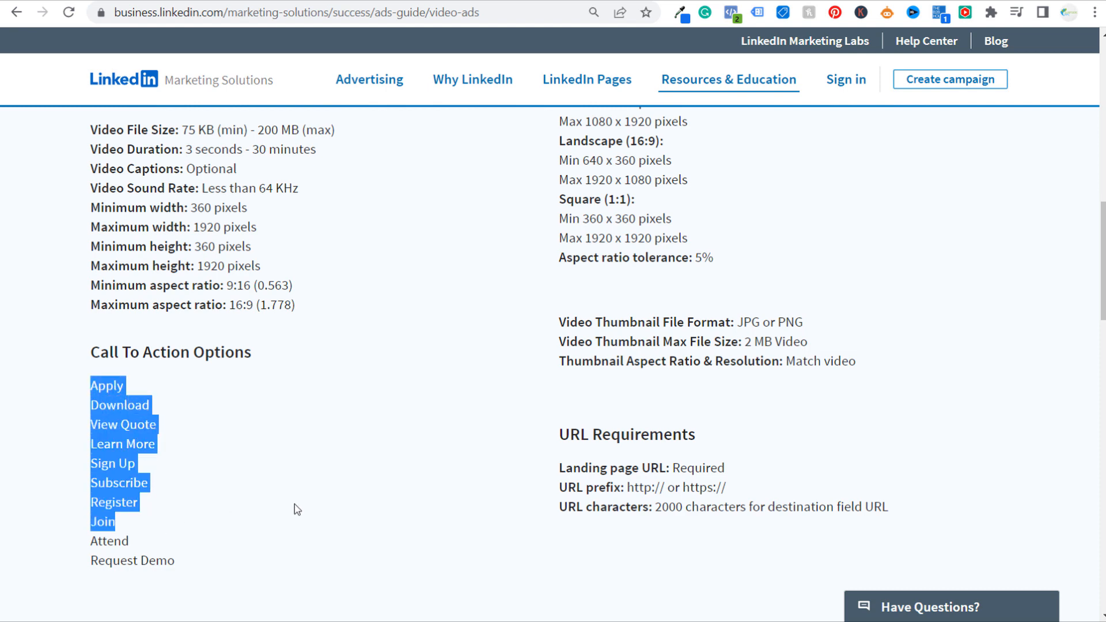
click(293, 495)
scroll(605, 484, up, 1)
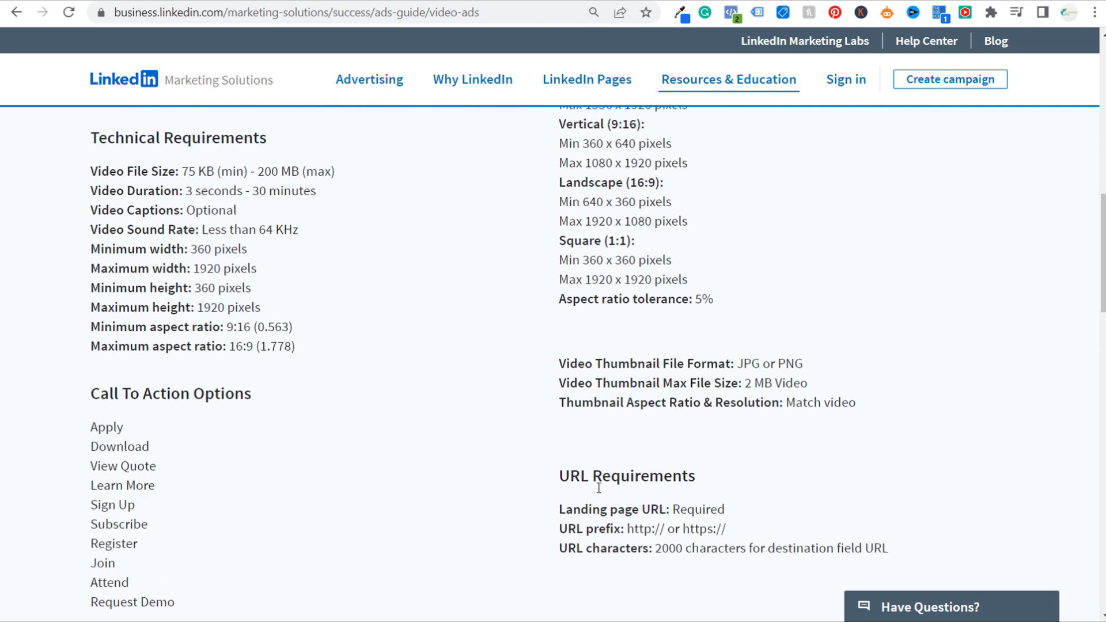
drag(560, 545, 734, 550)
click(767, 542)
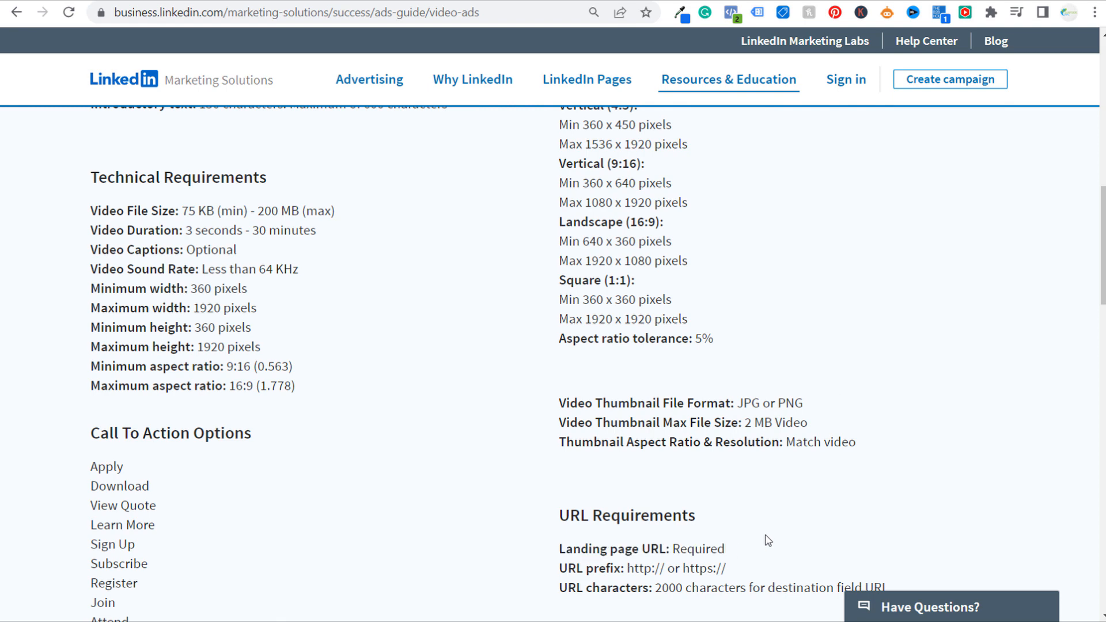
Go back over the recommended dimensions list covering all the video formats
scroll(592, 231, up, 1)
drag(542, 193, 752, 425)
click(827, 411)
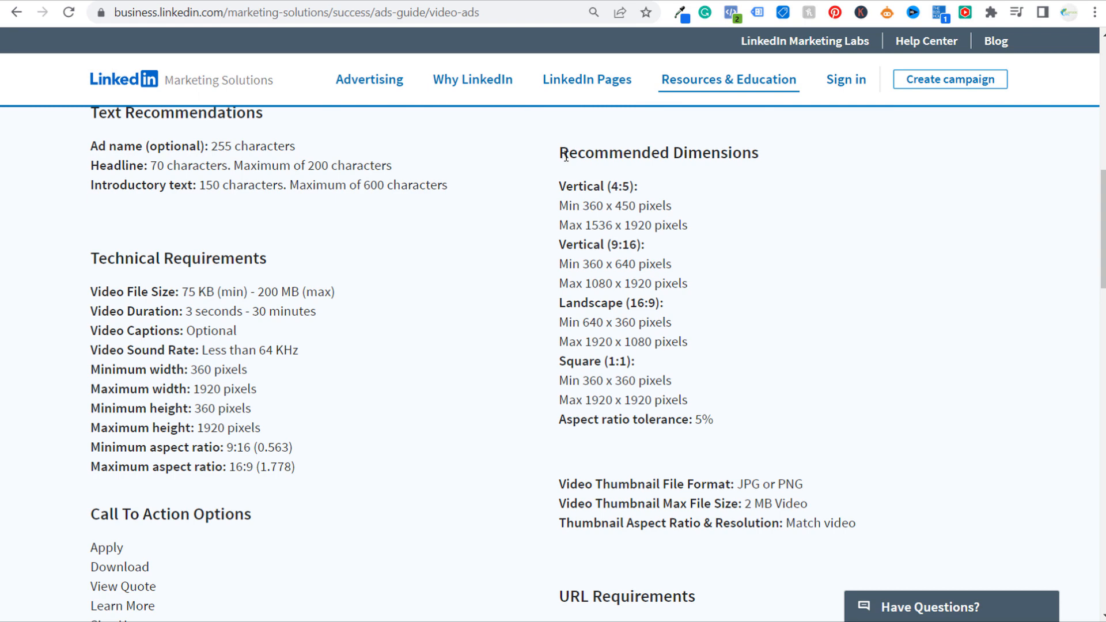
scroll(196, 398, up, 2)
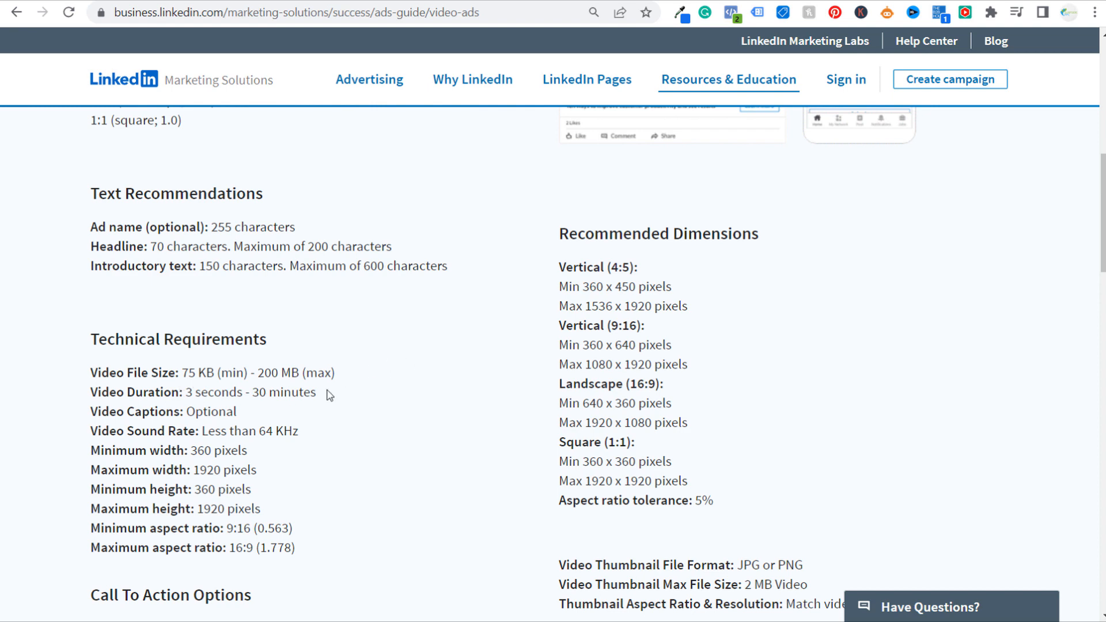
drag(547, 315, 741, 472)
click(744, 443)
Review the text recommendations for headline, ad name and introductory text, and return to the campaign setup in Campaign Manager
drag(152, 247, 229, 247)
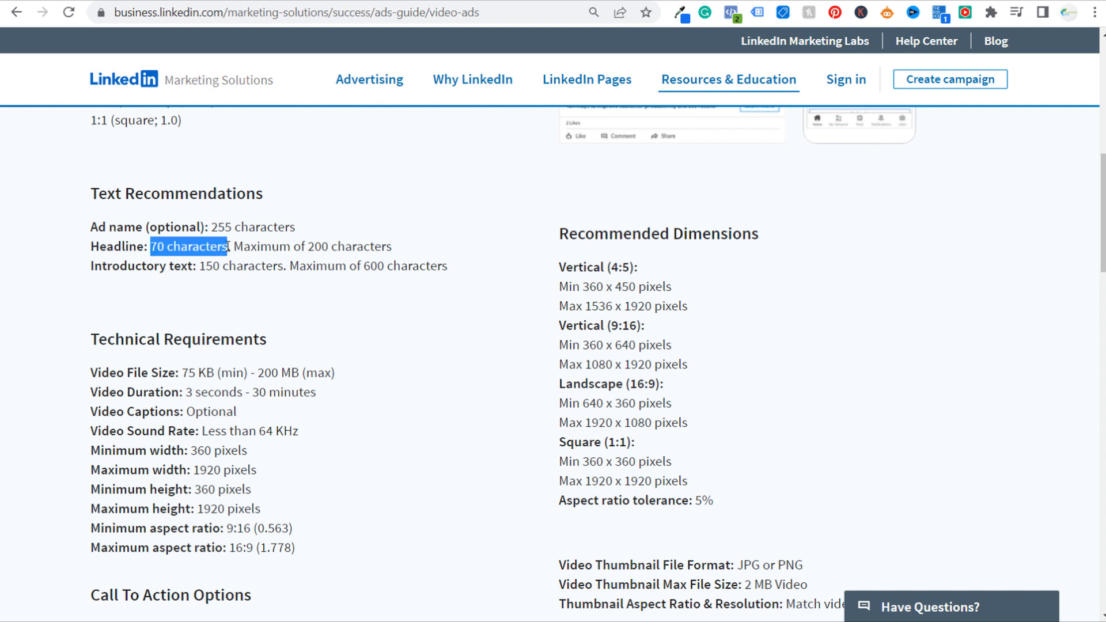
drag(106, 227, 191, 227)
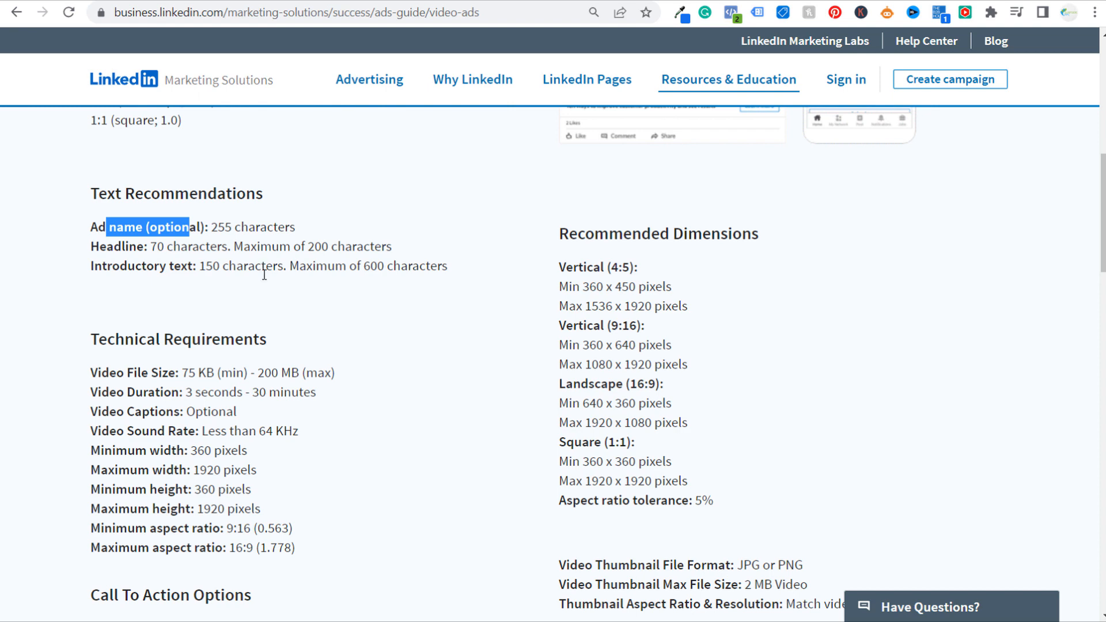
scroll(519, 374, down, 4)
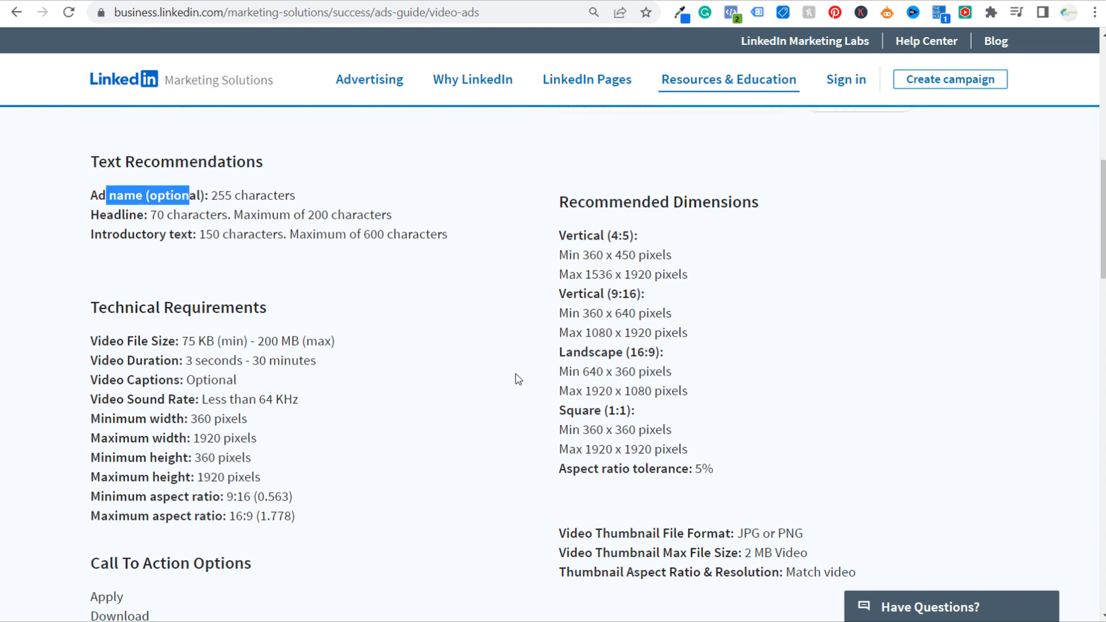
scroll(483, 314, up, 4)
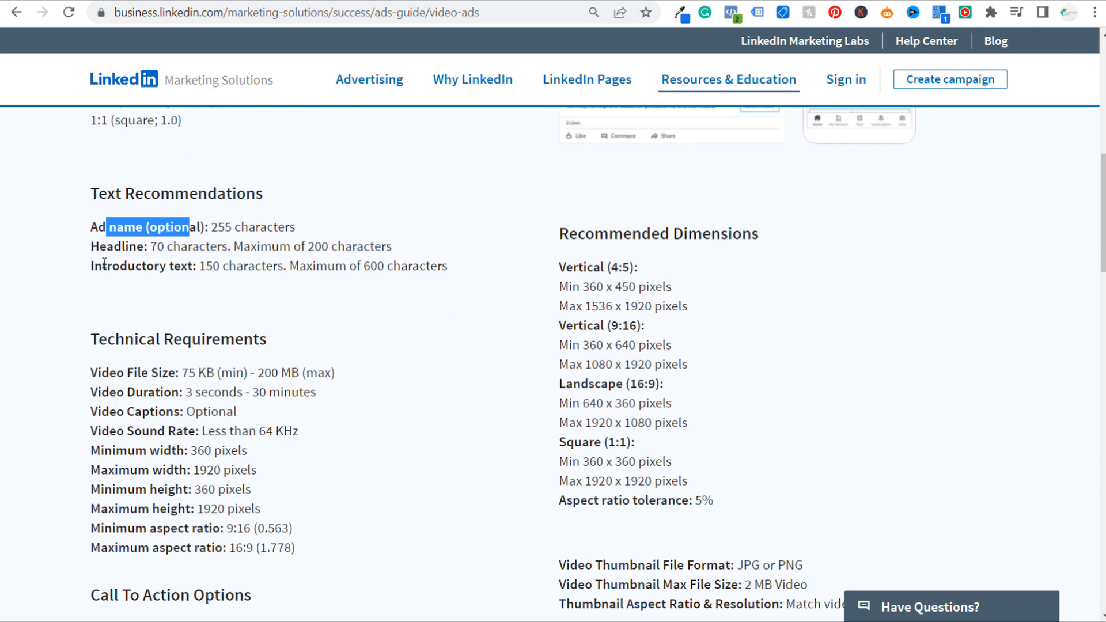
drag(92, 270, 284, 268)
click(318, 313)
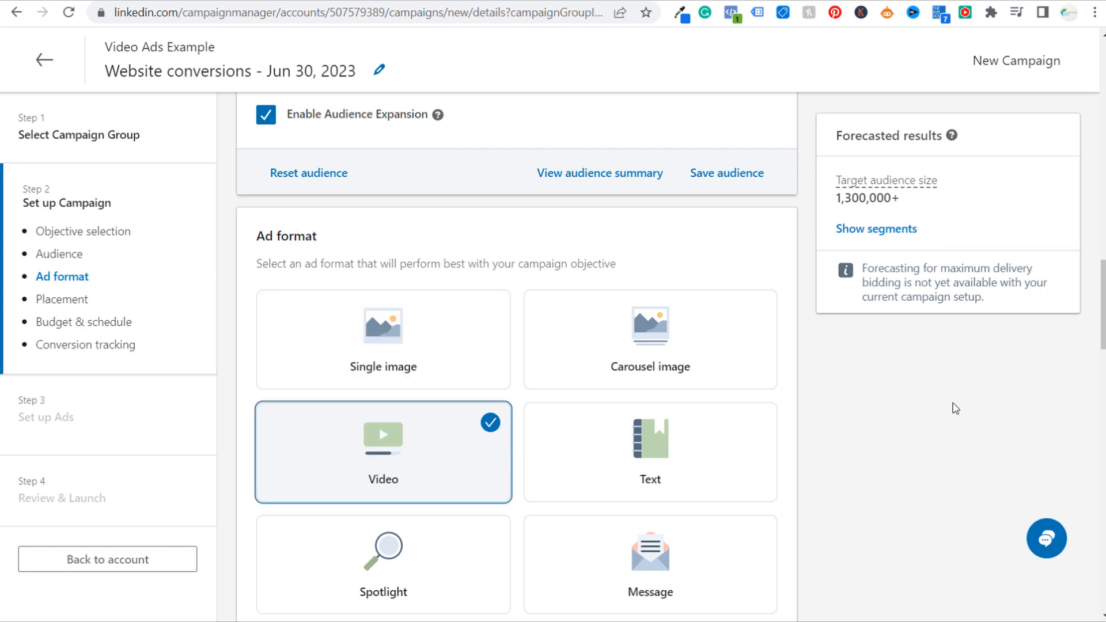
Expand the Brand Safety options under the campaign's placements
scroll(953, 407, down, 7)
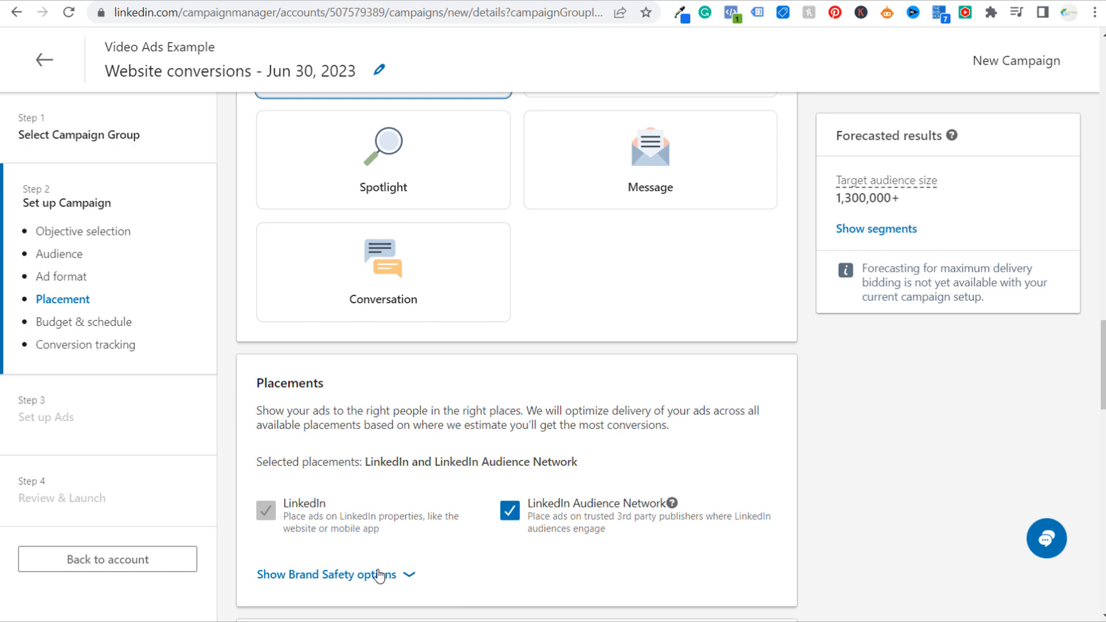
scroll(876, 444, down, 6)
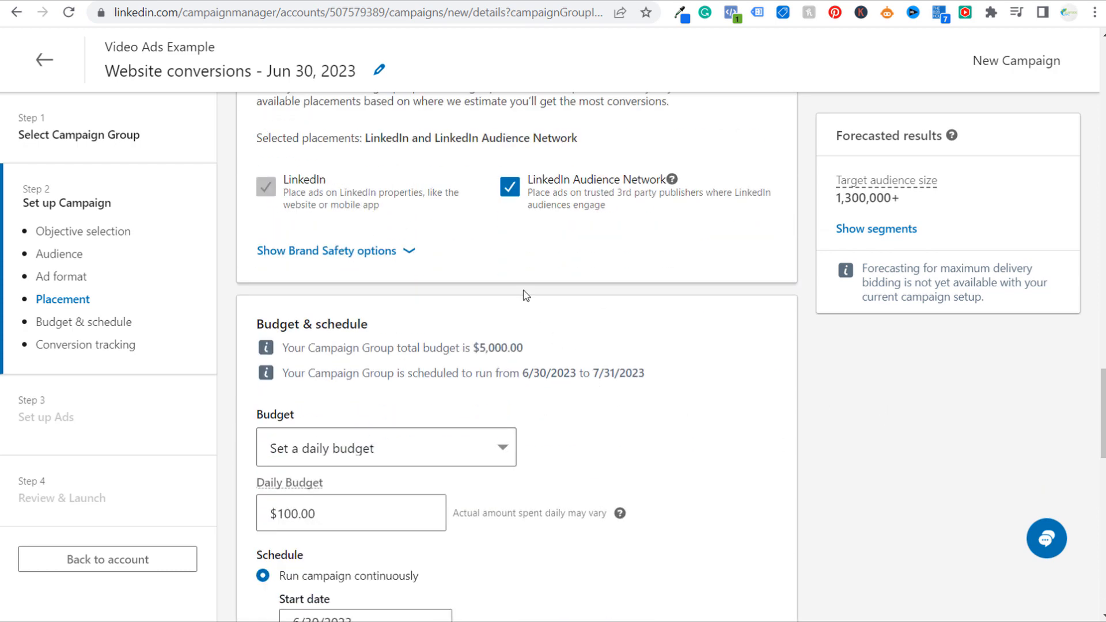
click(386, 251)
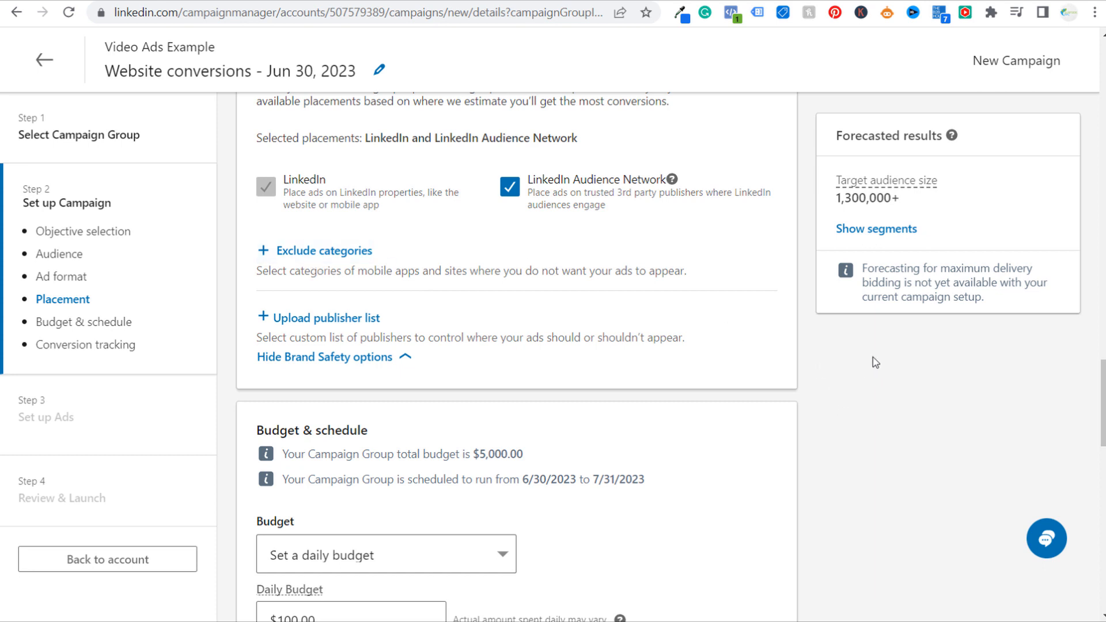
Schedule the campaign with a start and end date, setting the end date to 7/31/2023
scroll(871, 373, down, 1)
scroll(871, 373, down, 3)
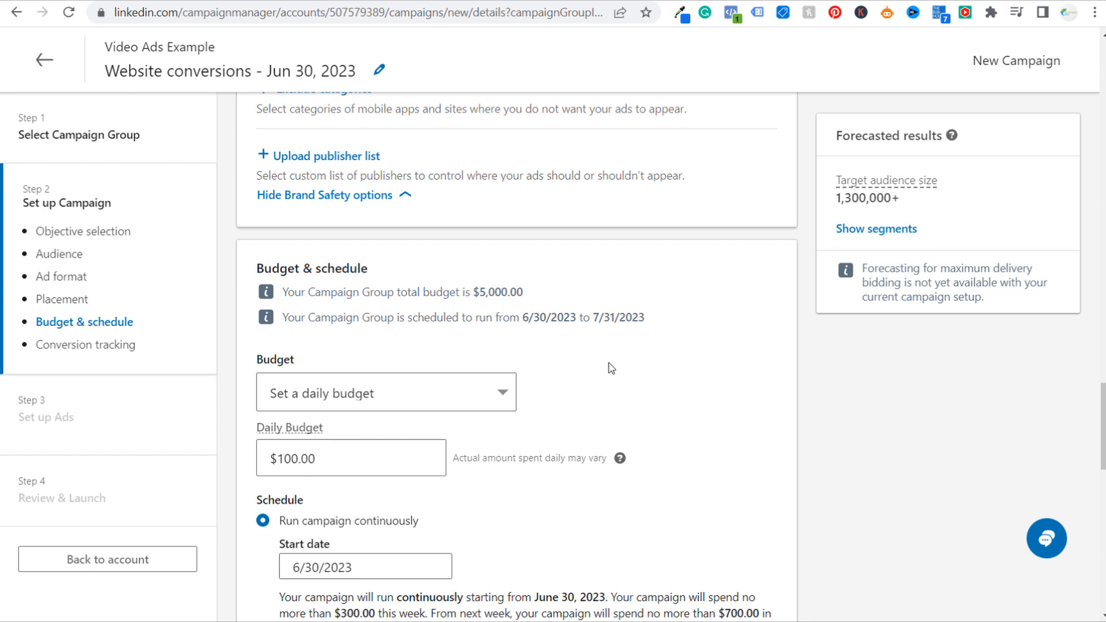
scroll(688, 369, down, 1)
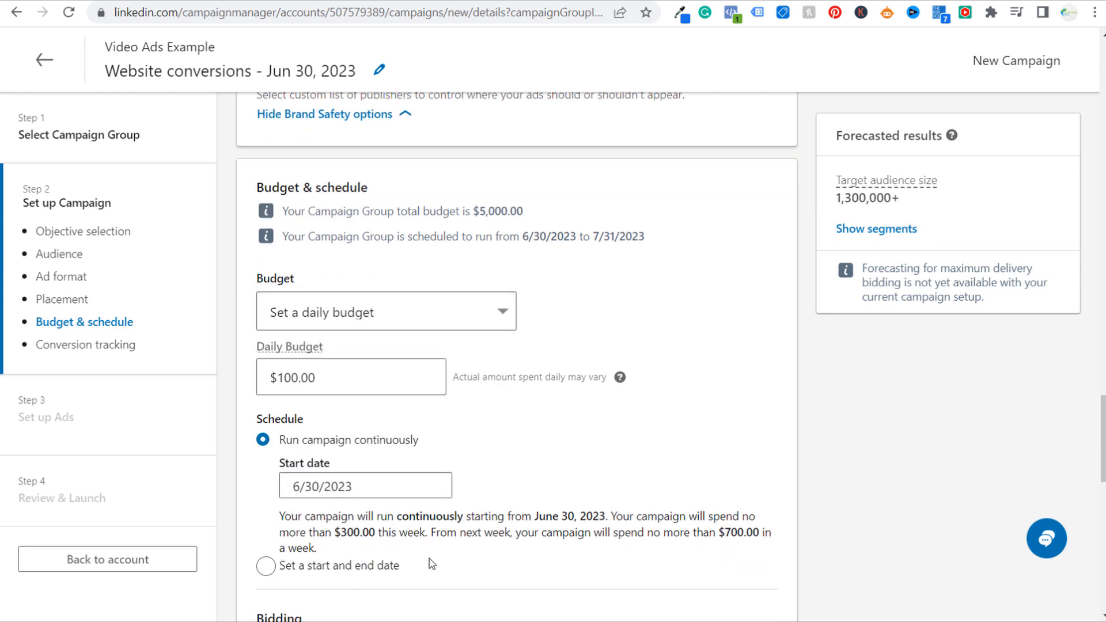
click(334, 568)
click(607, 508)
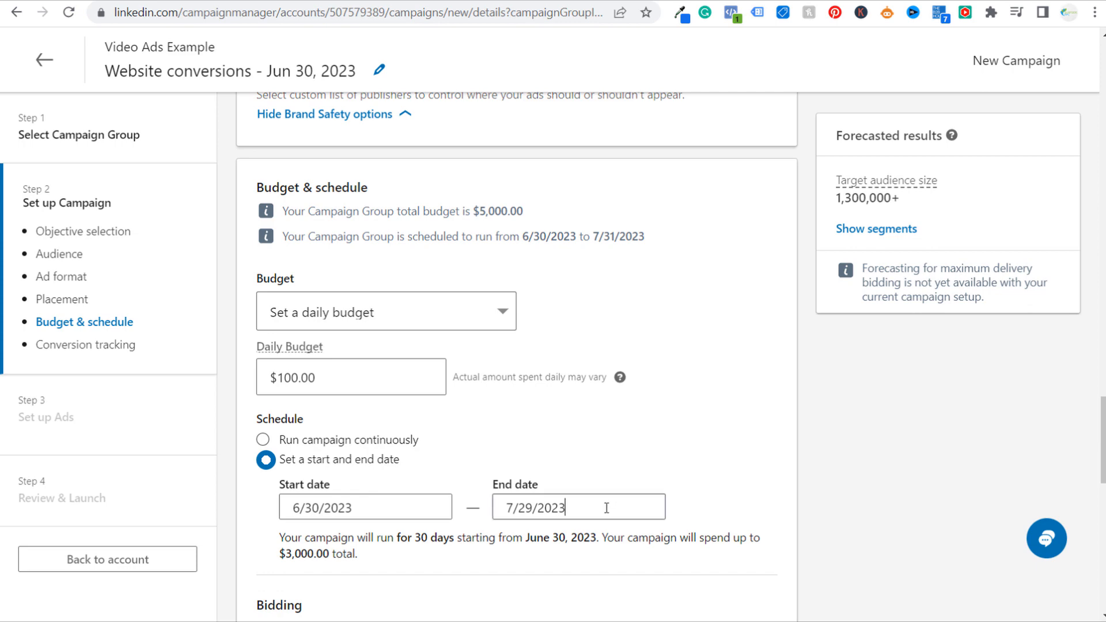
click(558, 369)
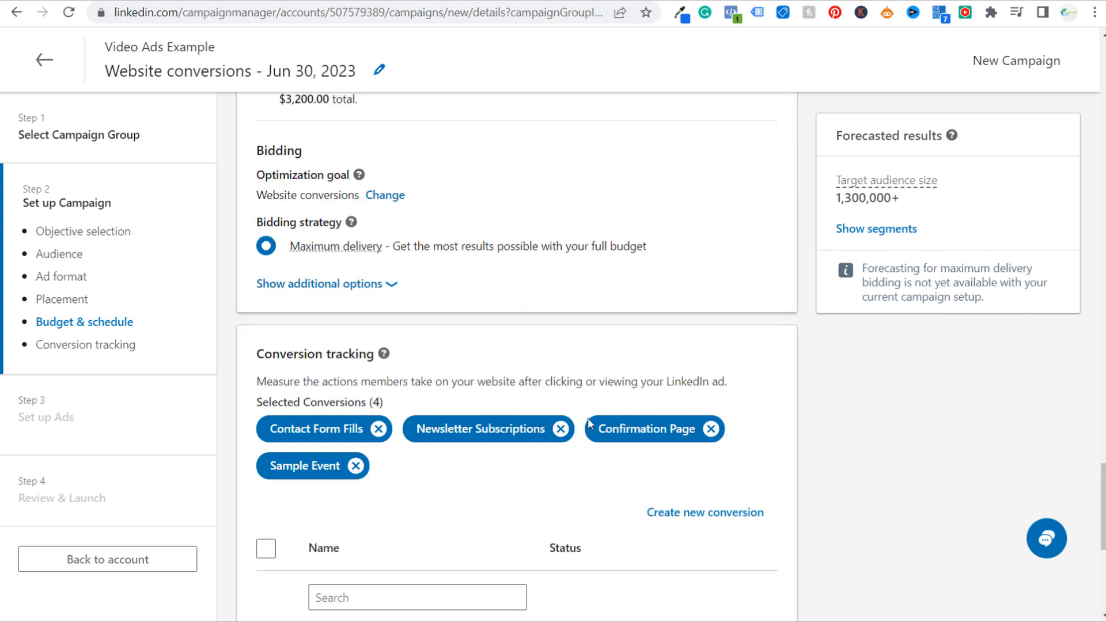
scroll(914, 377, down, 2)
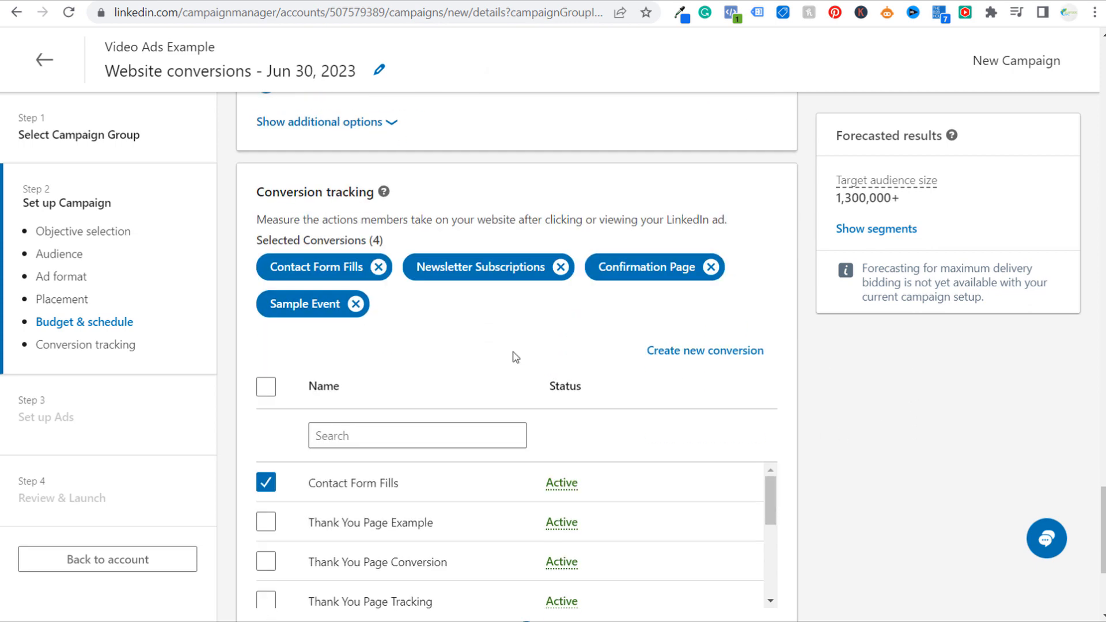
scroll(515, 357, up, 5)
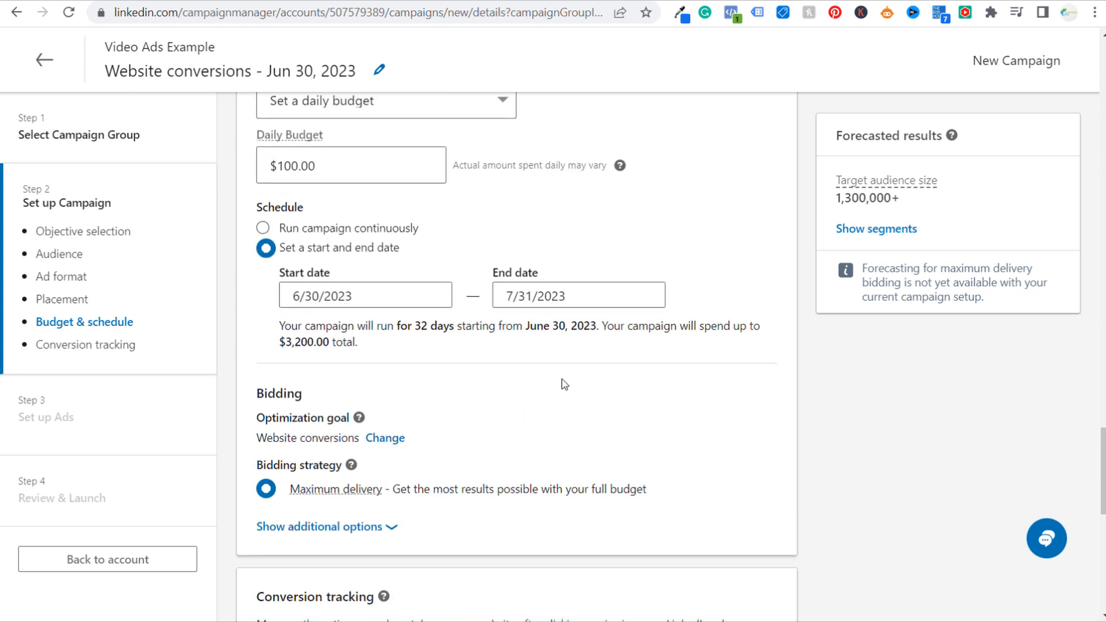
scroll(564, 384, up, 1)
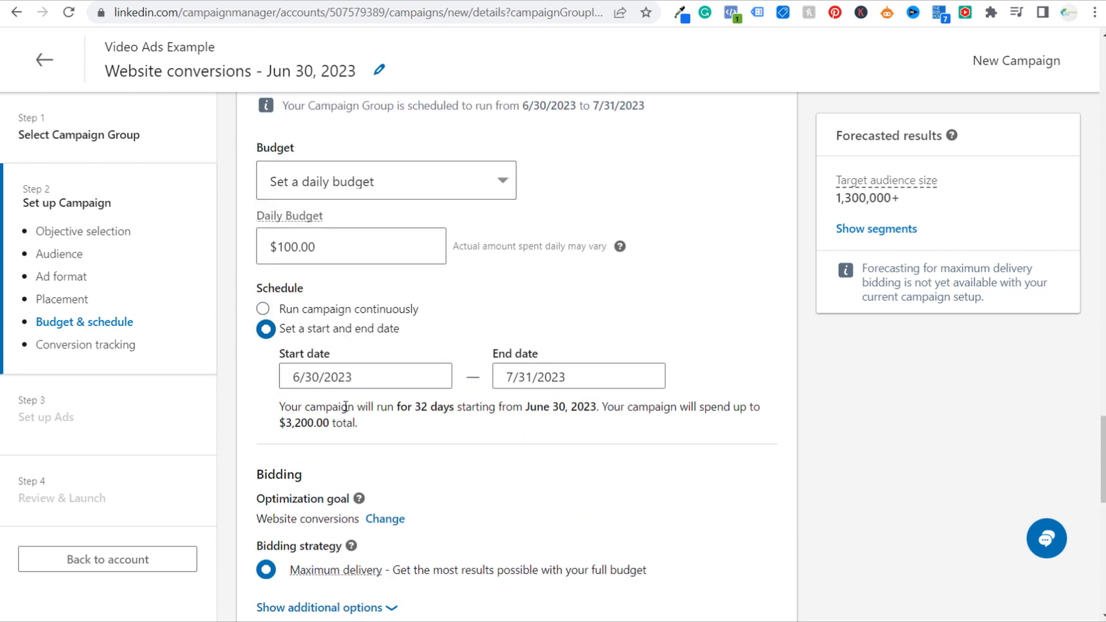
Set the campaign's daily budget to $75.00
drag(312, 408, 503, 406)
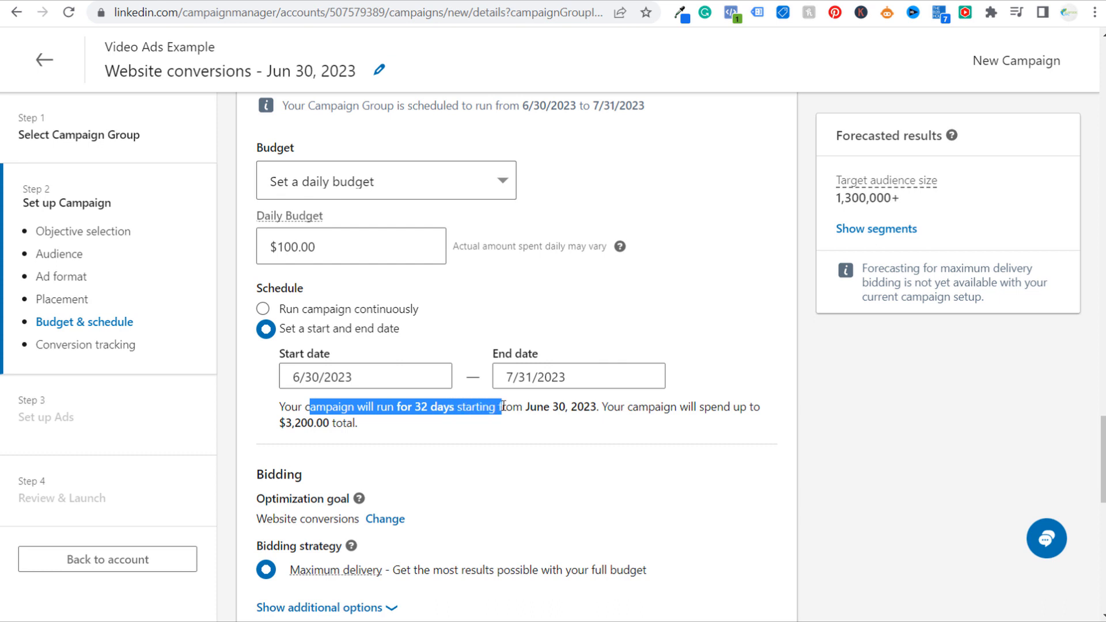
click(302, 424)
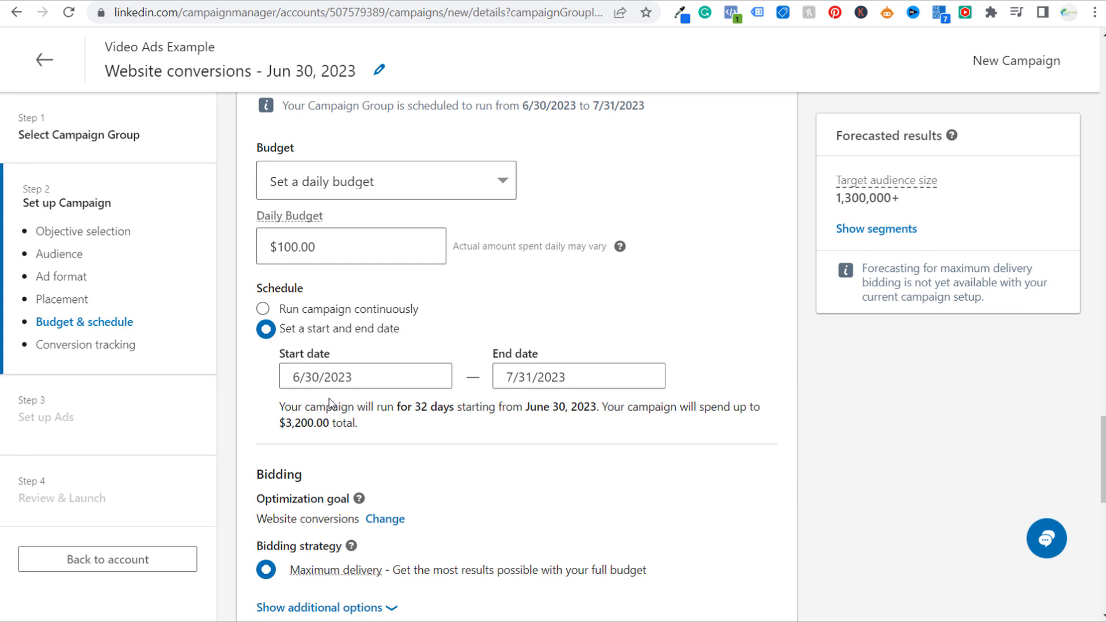
click(318, 253)
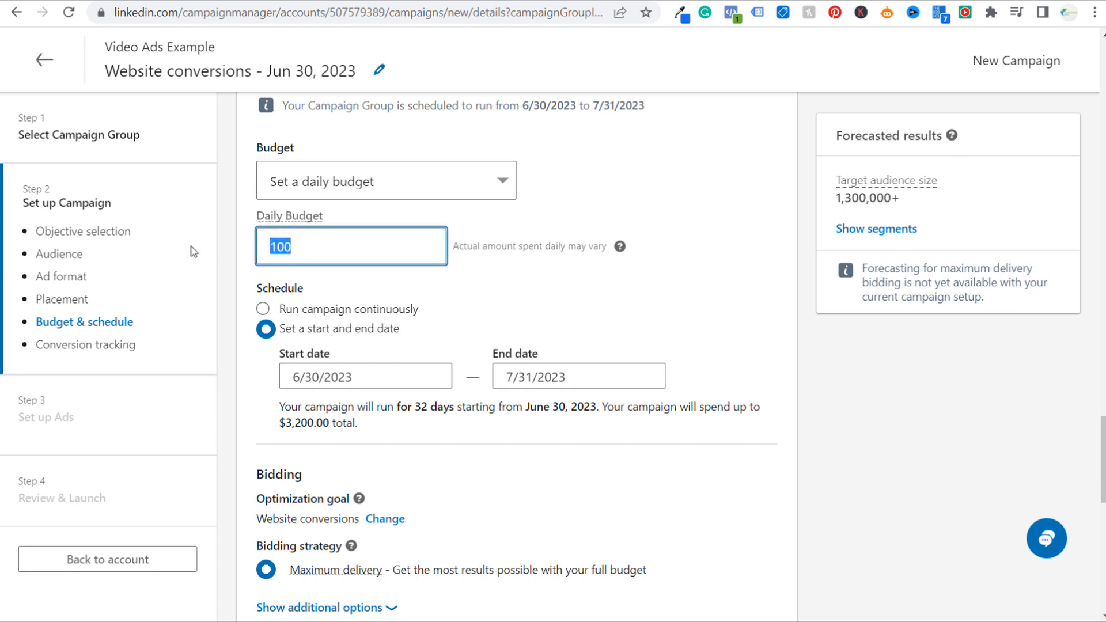
text(75.00)
click(888, 364)
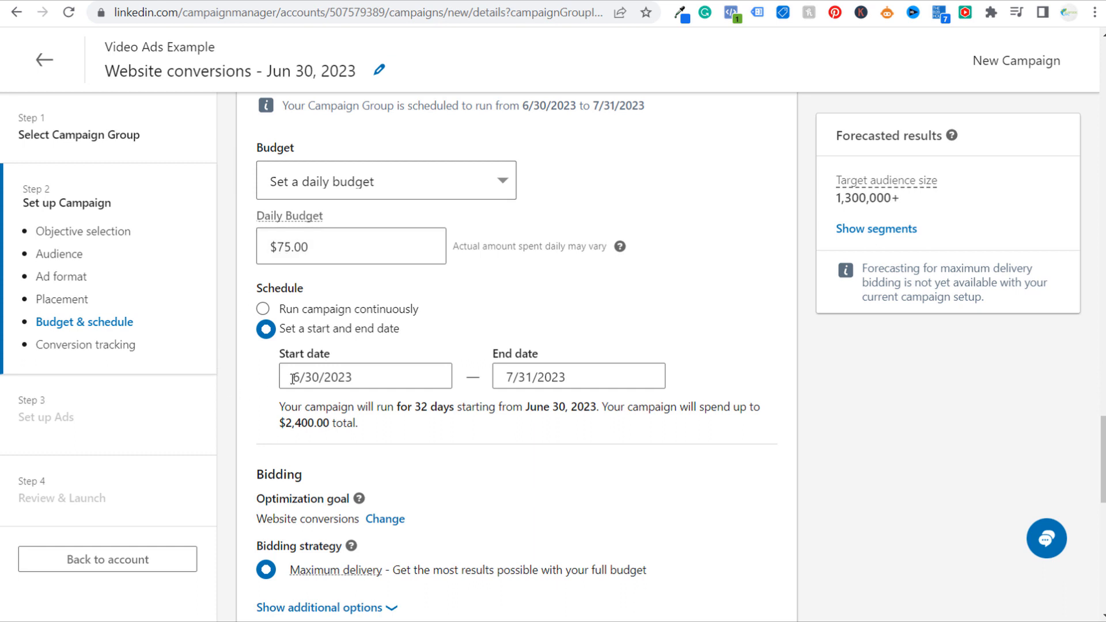
Remove Newsletter Subscriptions, Confirmation Page and Sample Event from the selected conversions, keeping only Contact Form Fills
scroll(916, 363, down, 3)
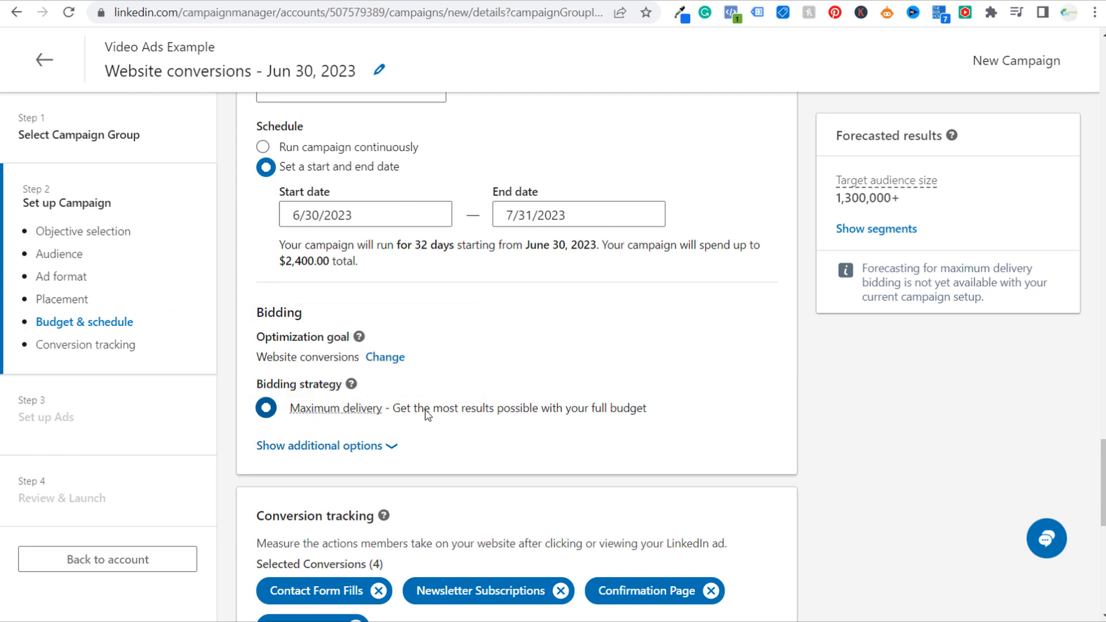
scroll(832, 416, down, 5)
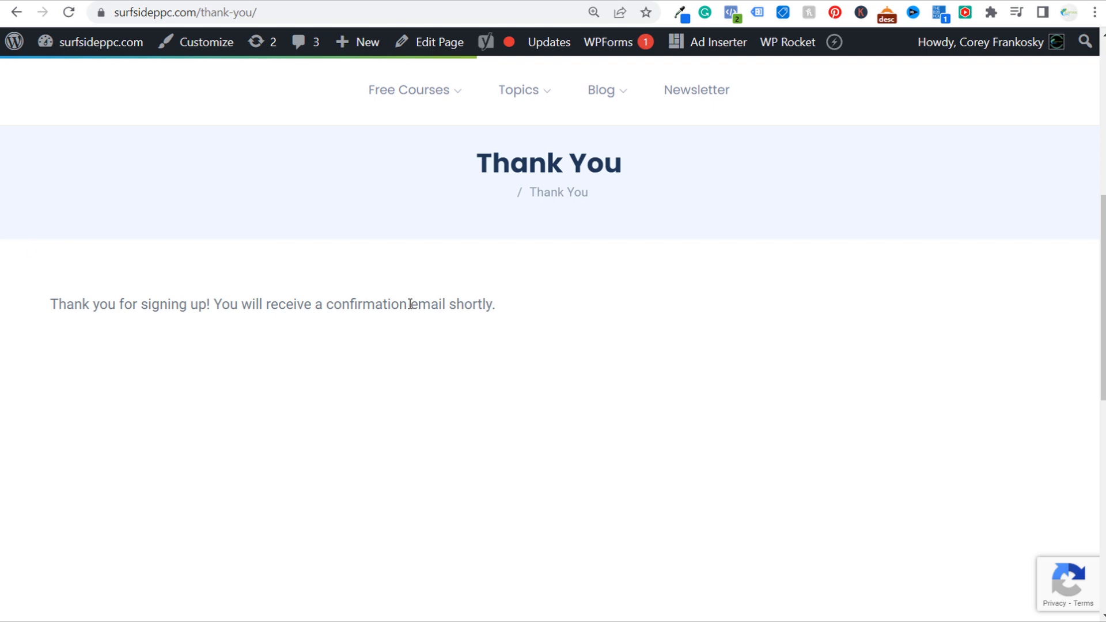
key(alt+Left)
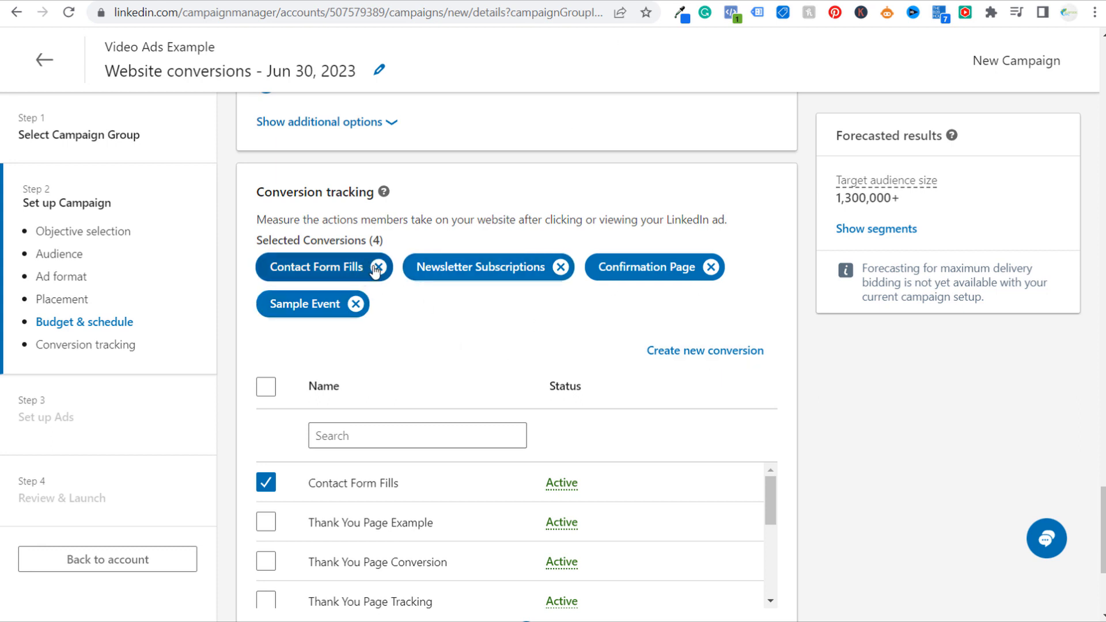
click(560, 266)
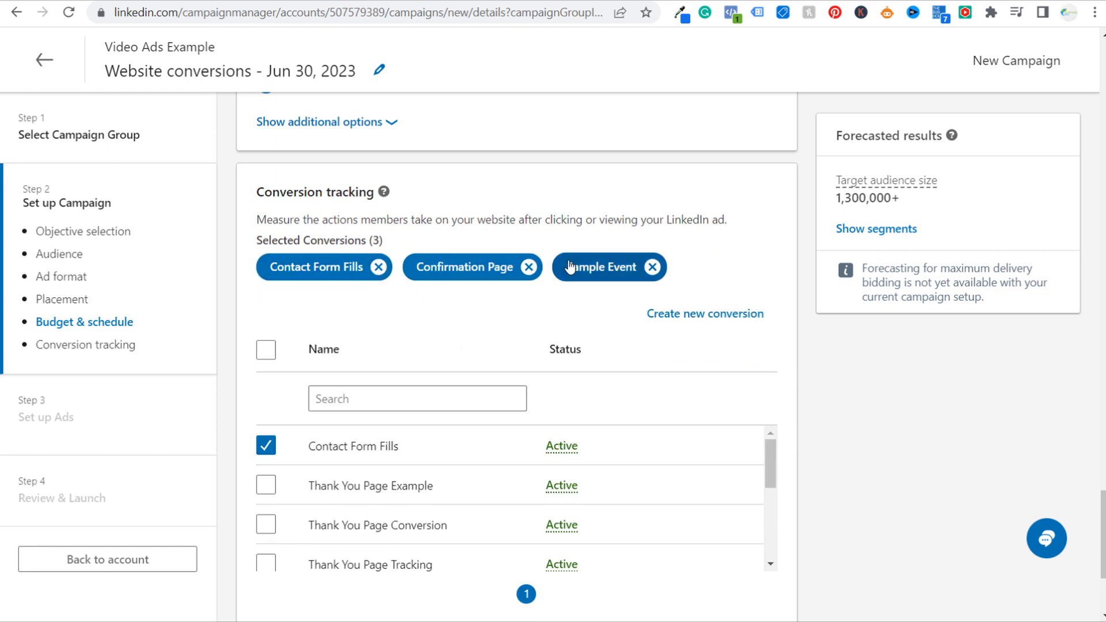
click(527, 267)
click(502, 267)
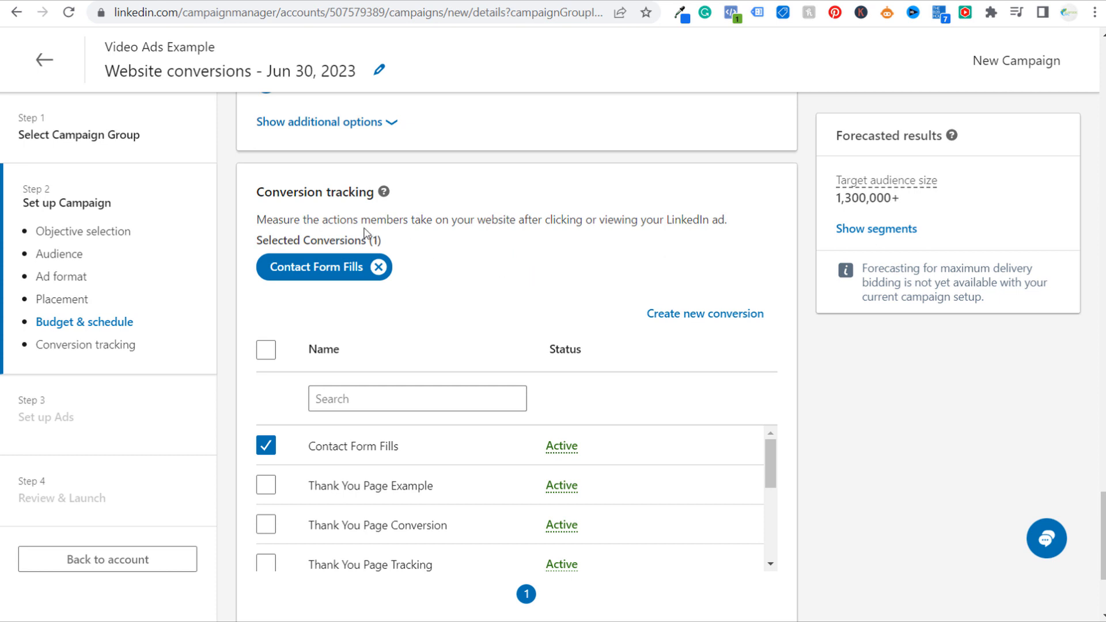
drag(273, 219, 378, 219)
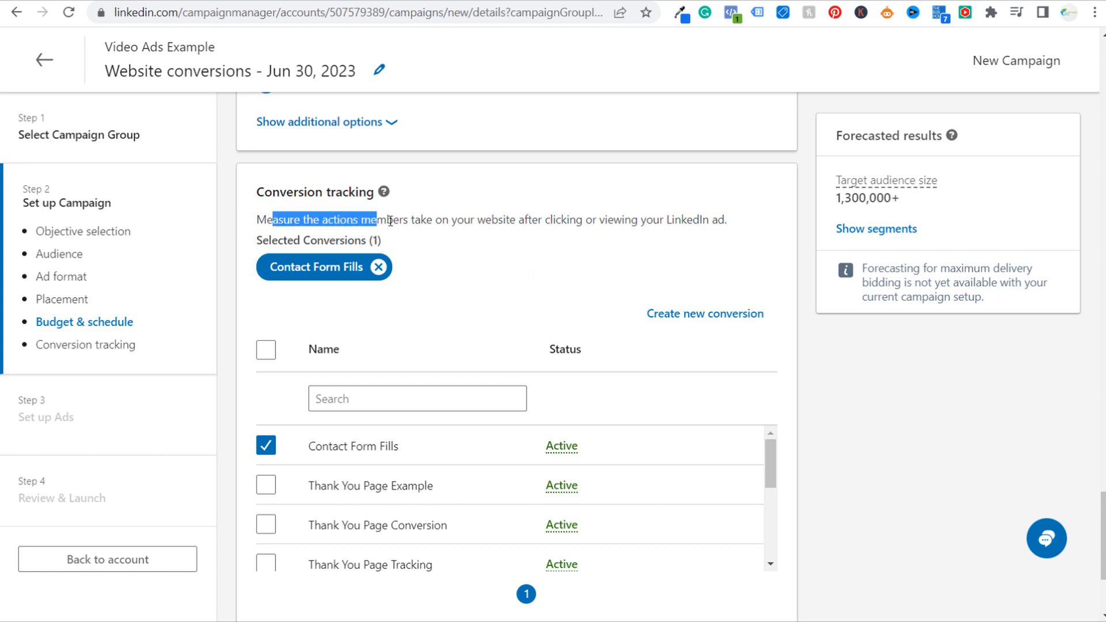
click(504, 229)
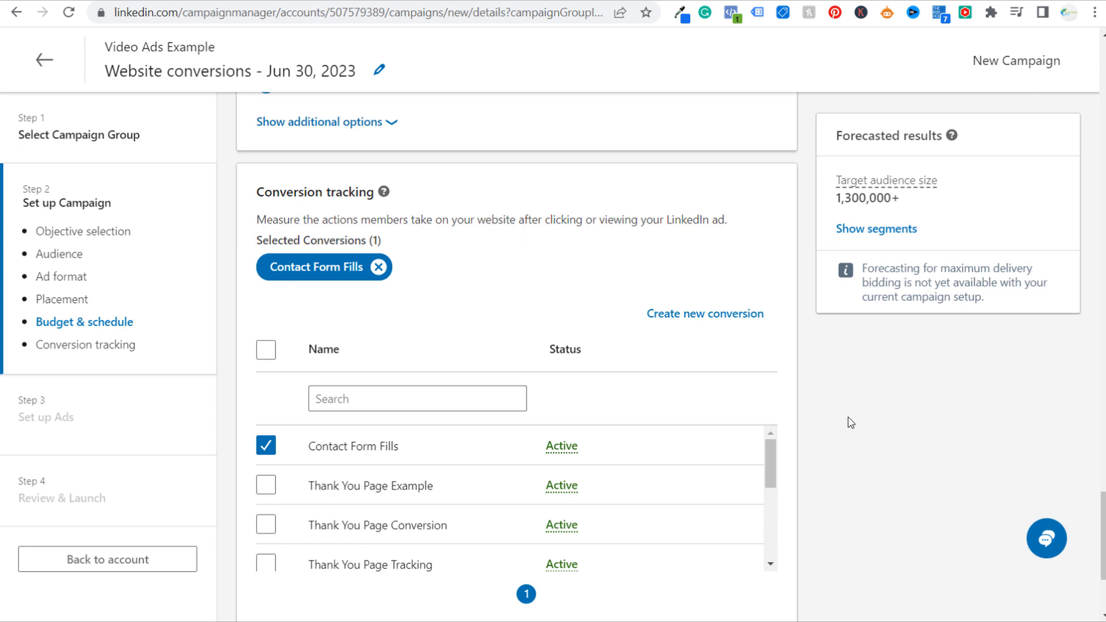
Save the campaign settings, continue to the ad setup and start creating a new video ad
scroll(869, 396, down, 3)
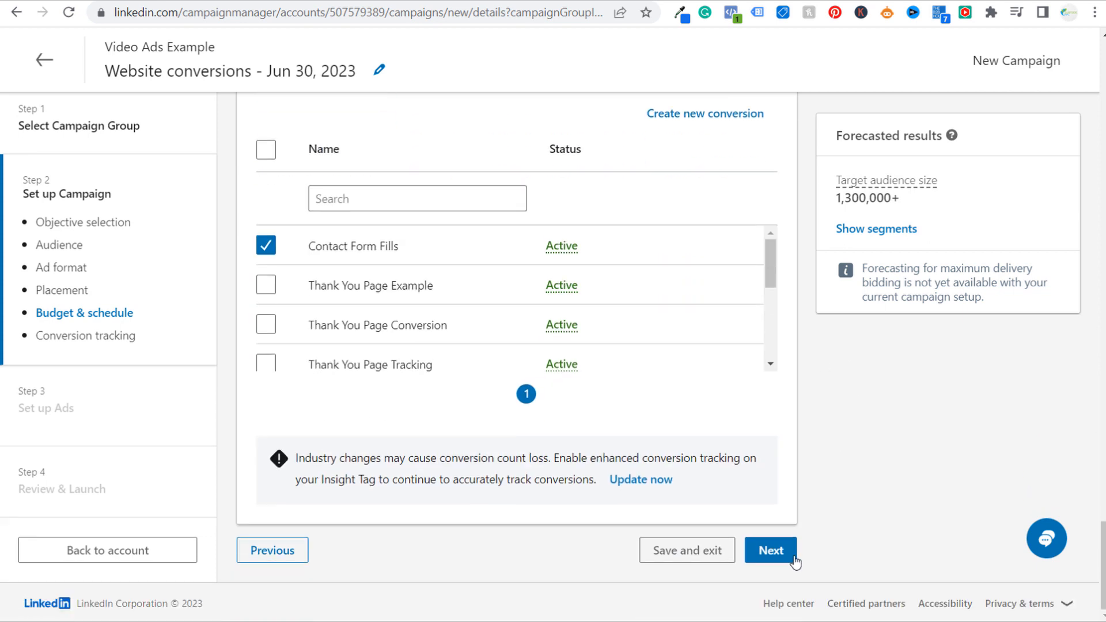
click(772, 550)
click(867, 510)
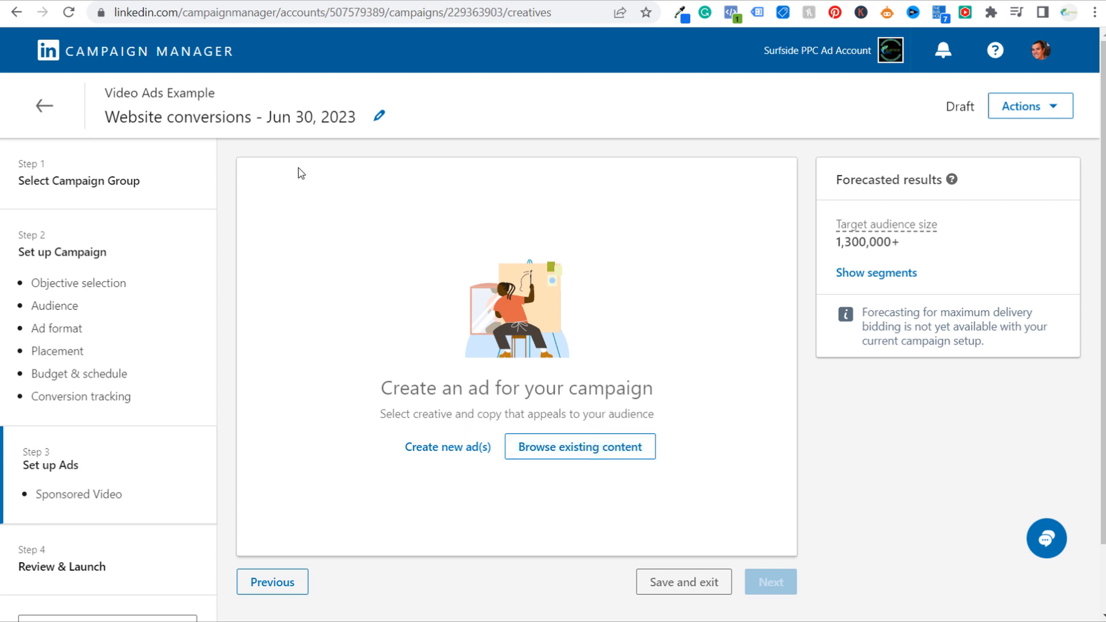
click(441, 448)
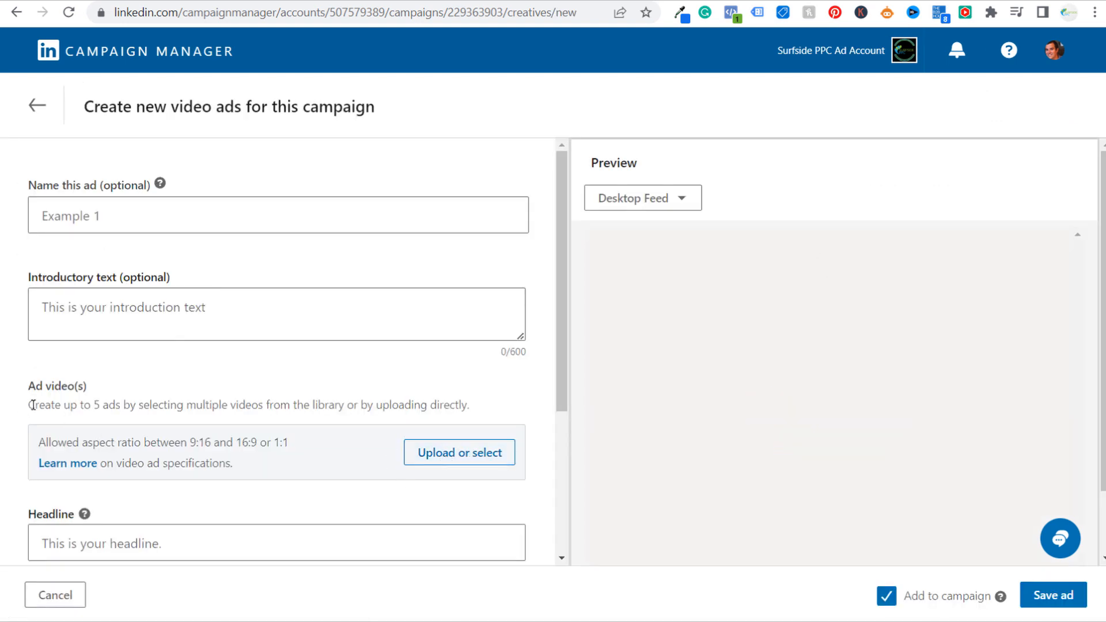
Read the ad video requirements, open the video library and upload the google ads audit and google ads audit 2 videos
drag(29, 406, 450, 407)
click(449, 407)
drag(30, 443, 298, 447)
click(316, 448)
click(451, 455)
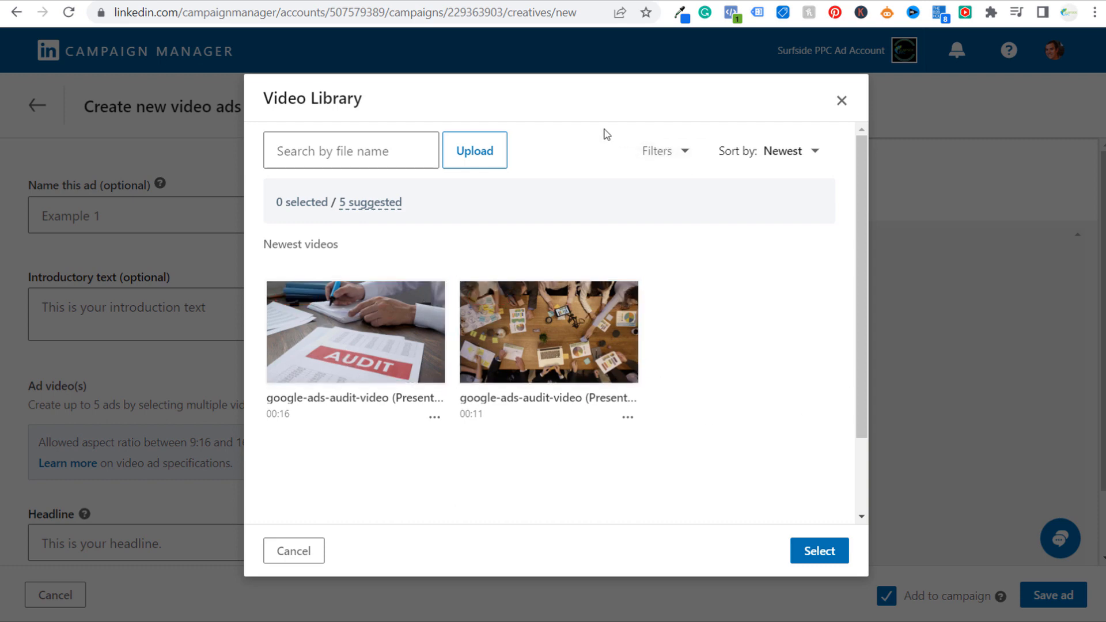
click(475, 150)
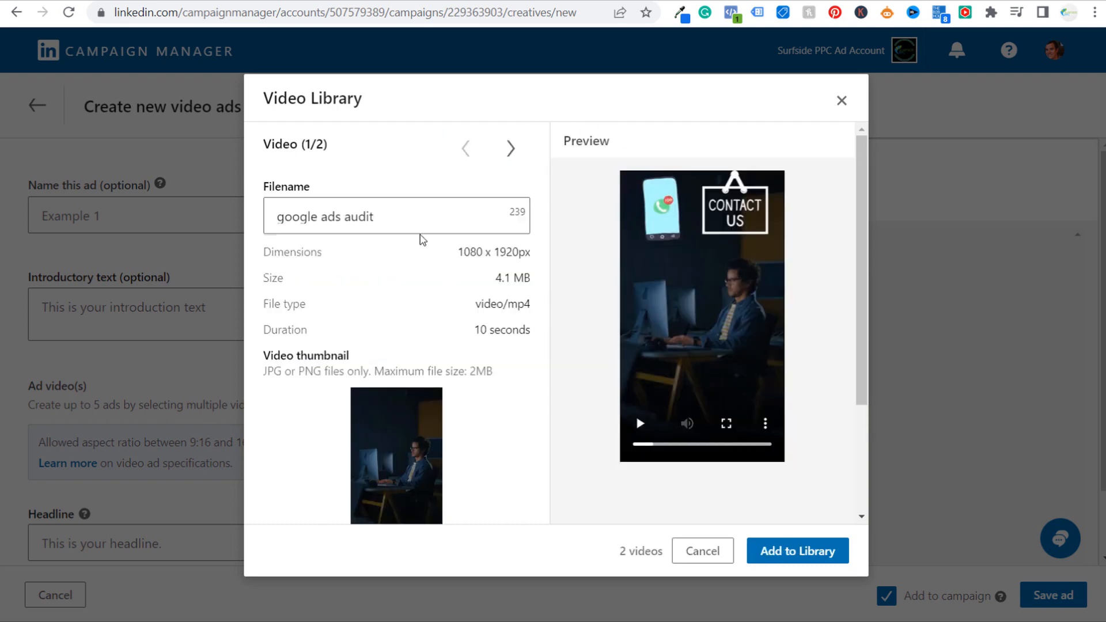
click(266, 216)
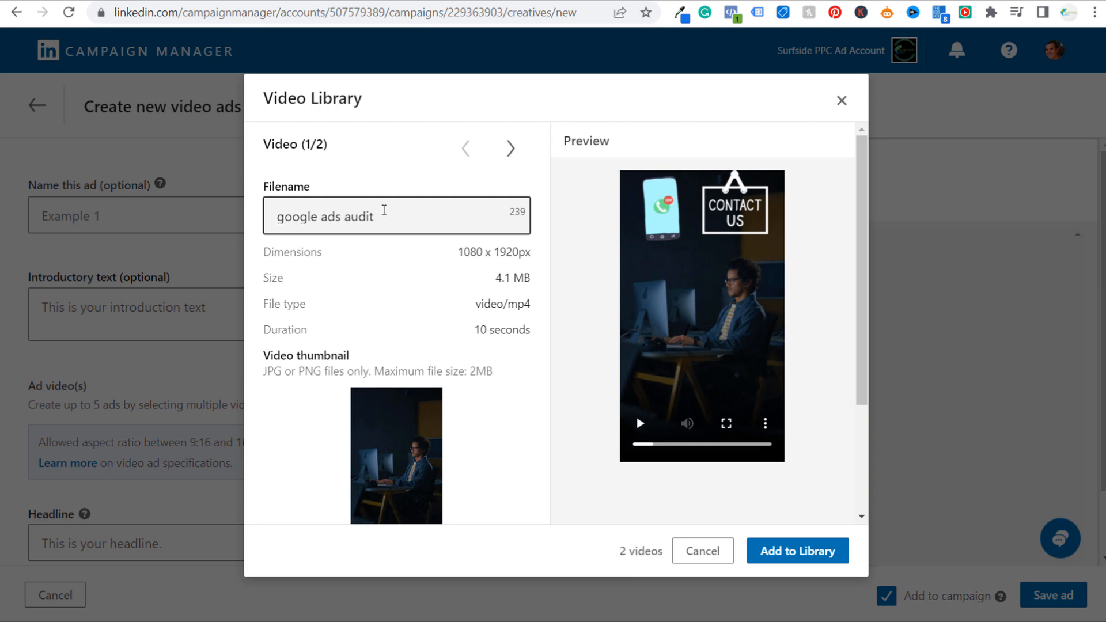
Check the dimensions and duration of both uploaded videos and play their previews
drag(459, 252, 543, 254)
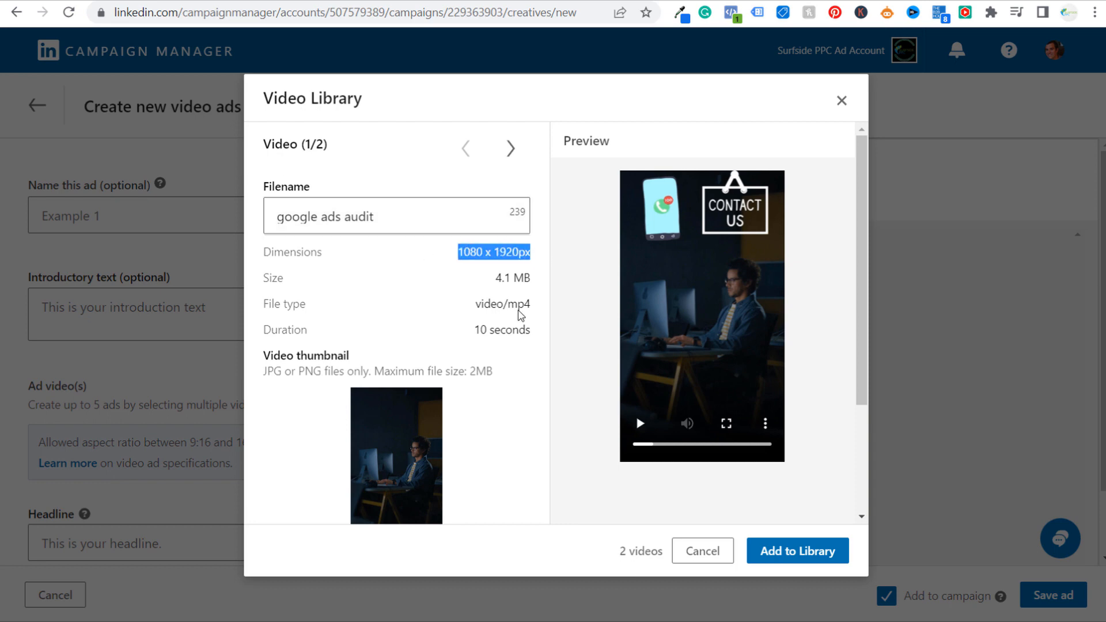
drag(473, 332, 547, 332)
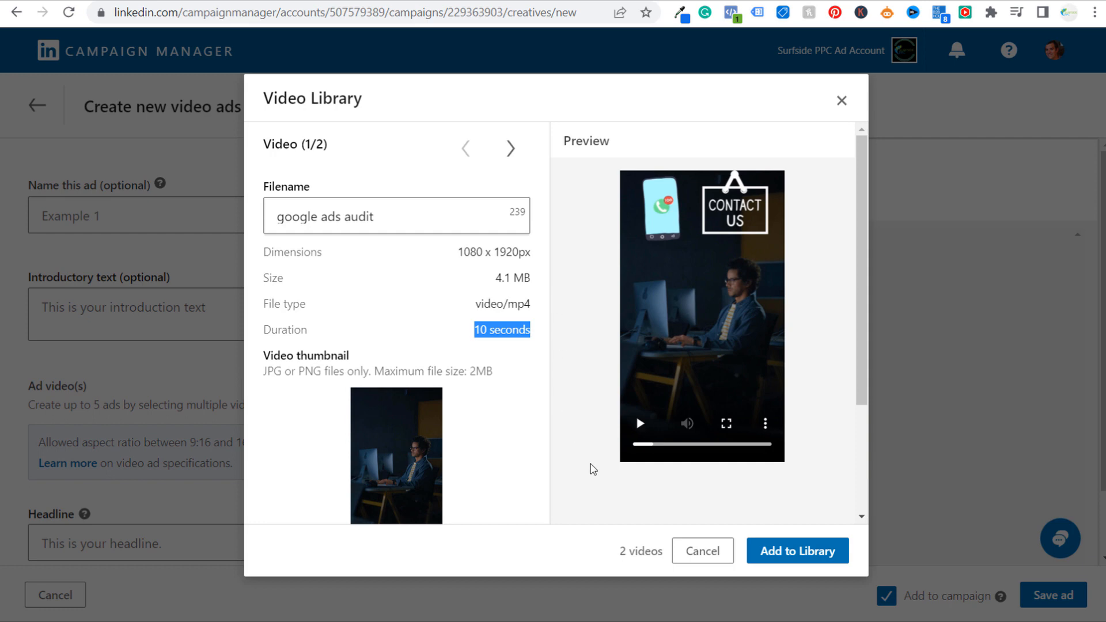
click(641, 425)
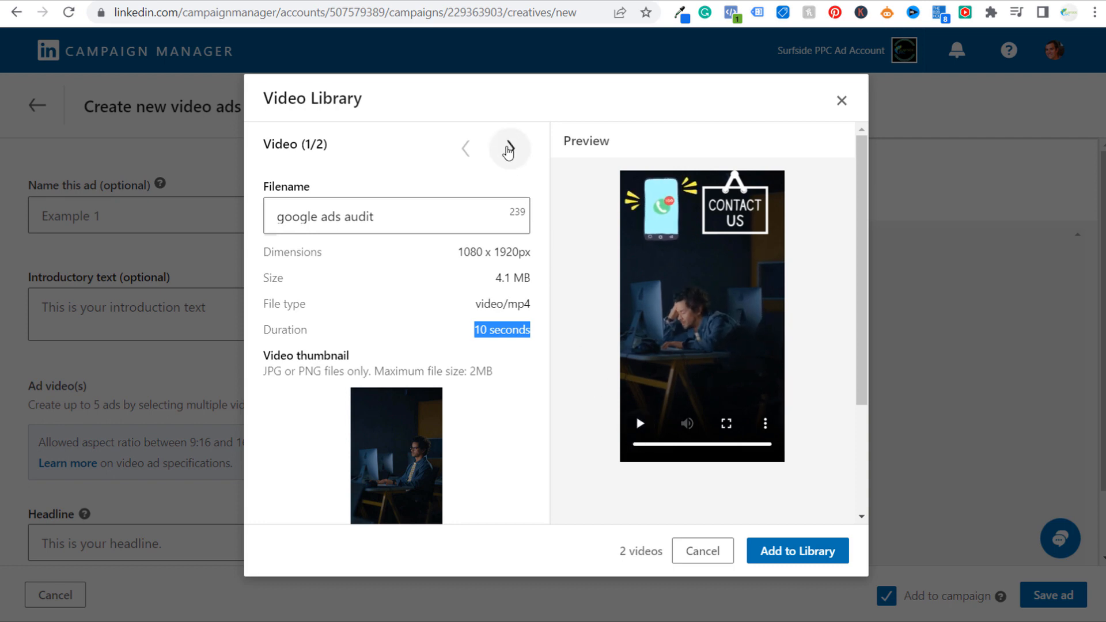
click(510, 148)
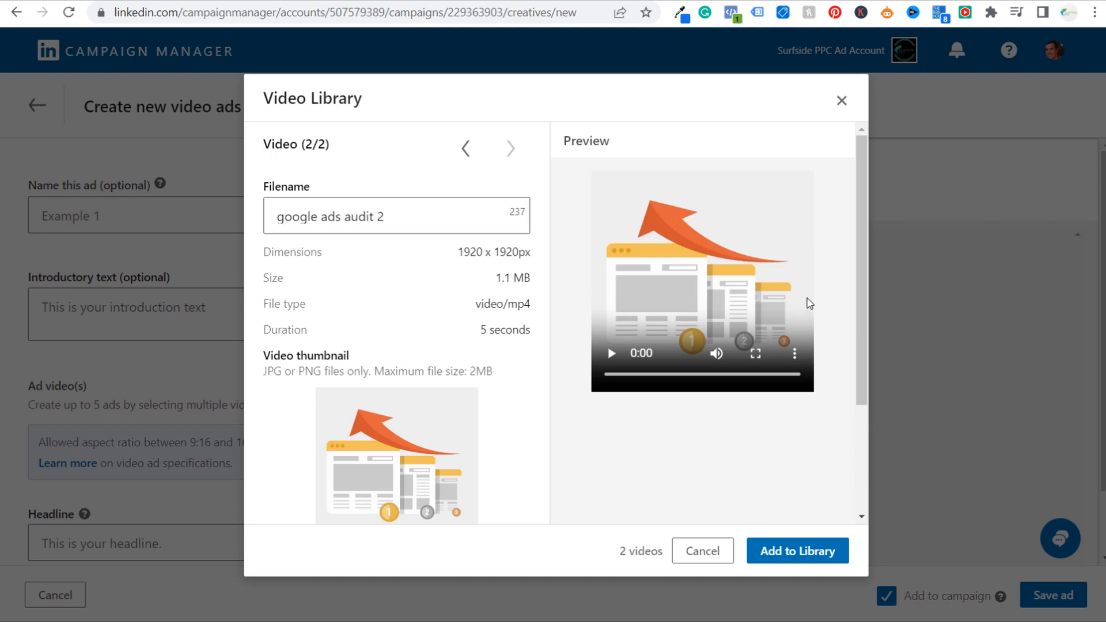
click(612, 353)
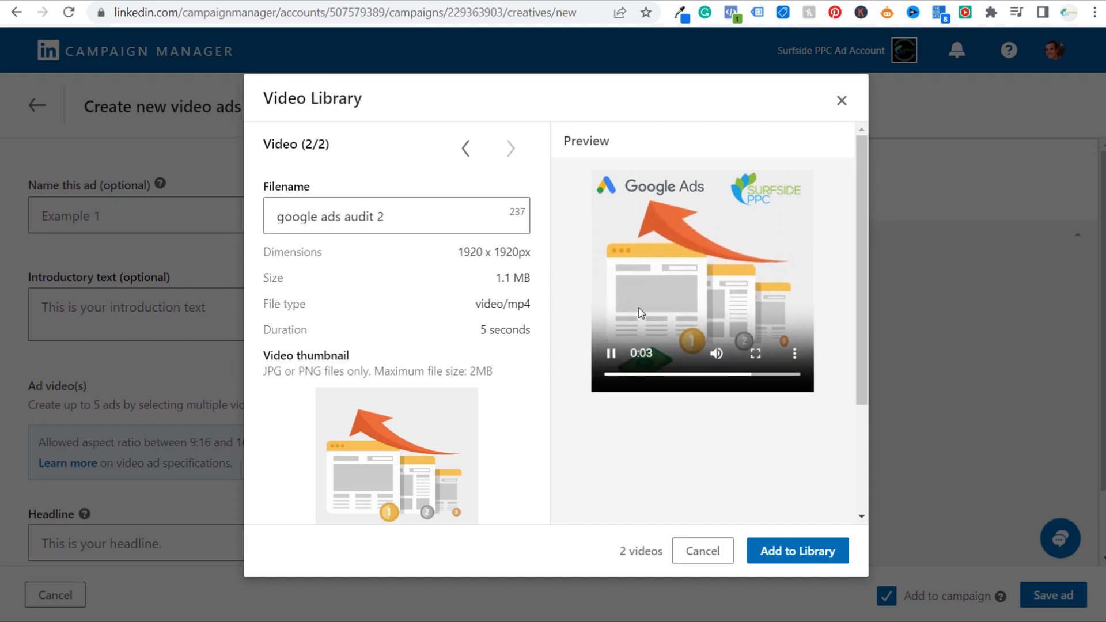
click(603, 360)
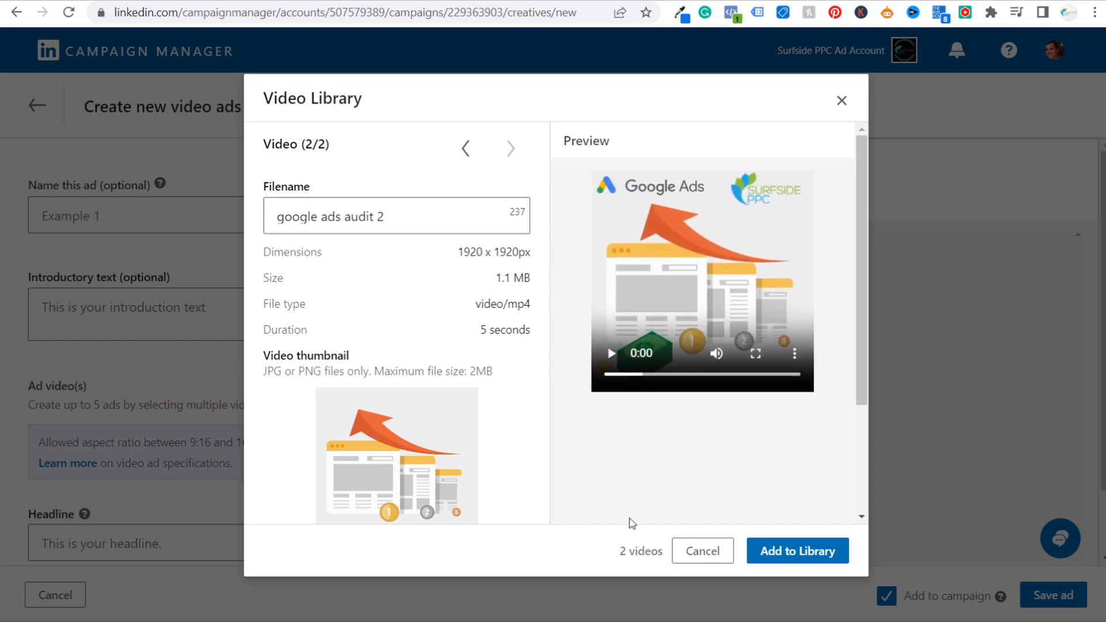
Add both uploads to the library and select them along with the two existing google-ads-audit-video files for the ads
click(786, 551)
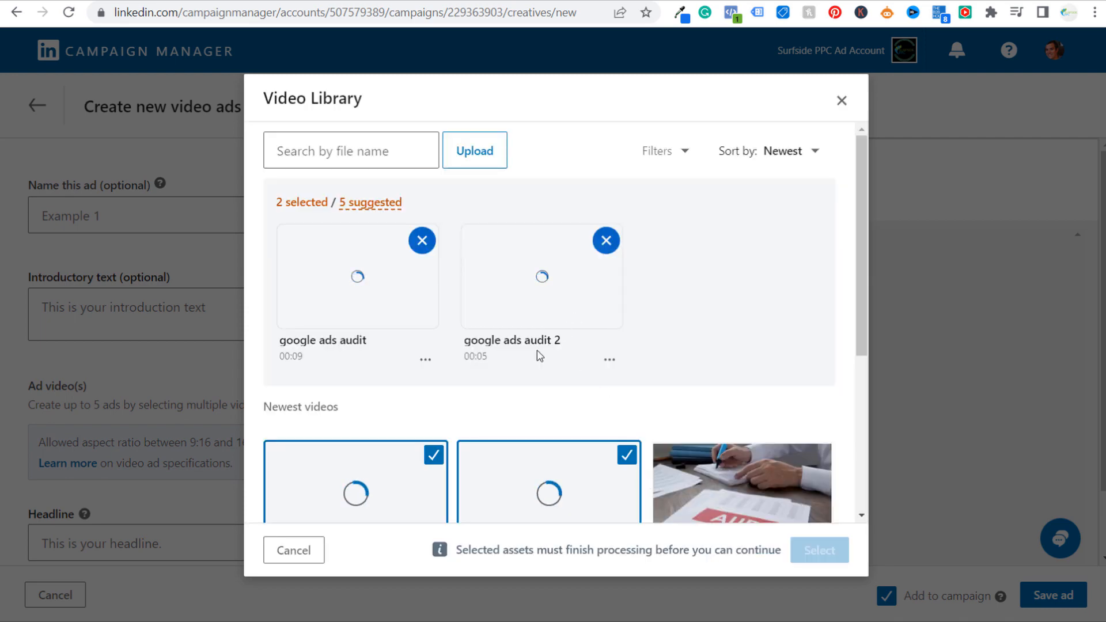
scroll(726, 305, down, 3)
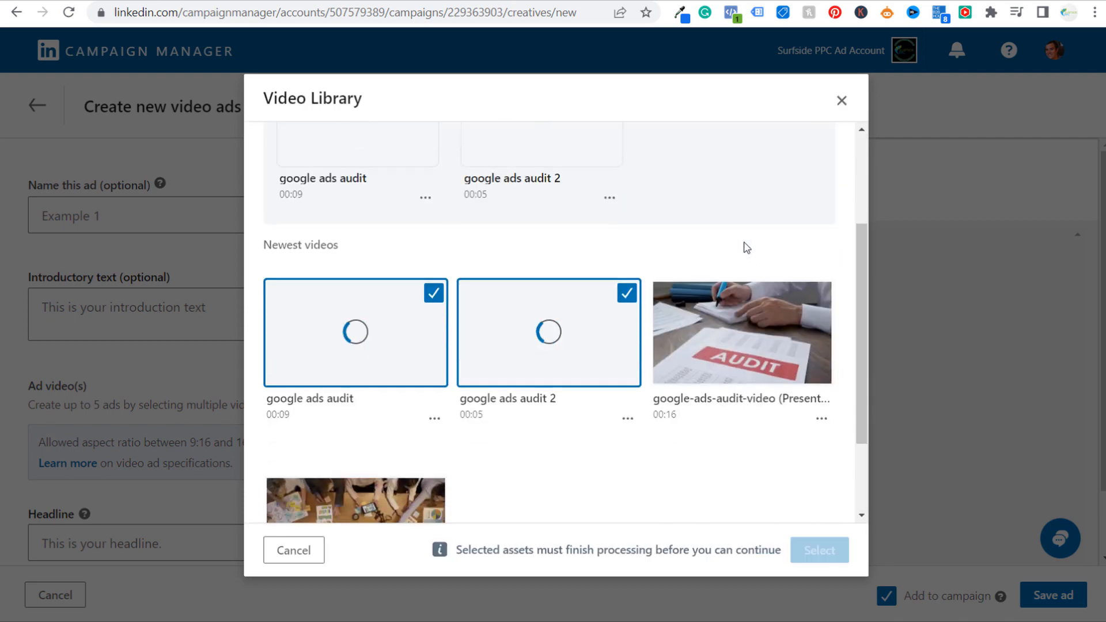
click(749, 357)
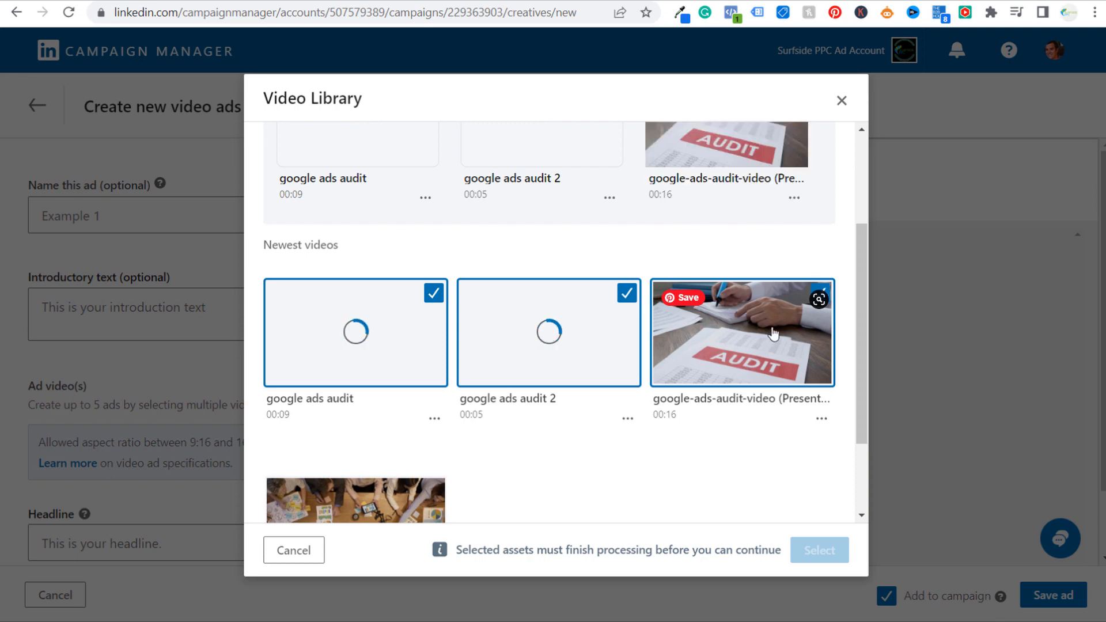
click(357, 507)
scroll(665, 371, up, 3)
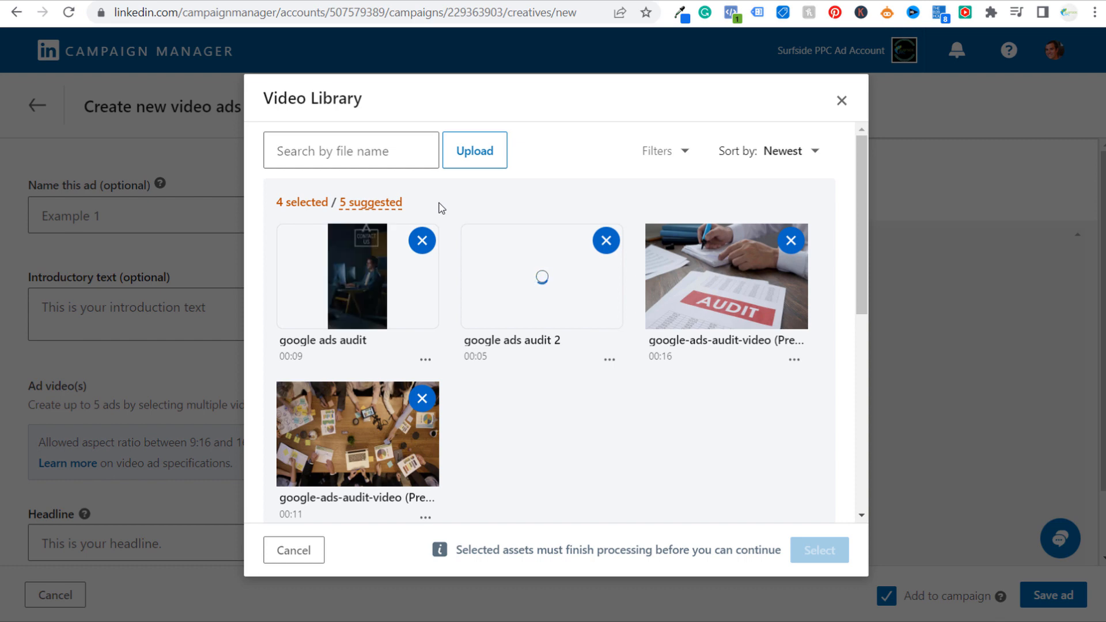
scroll(581, 441, down, 4)
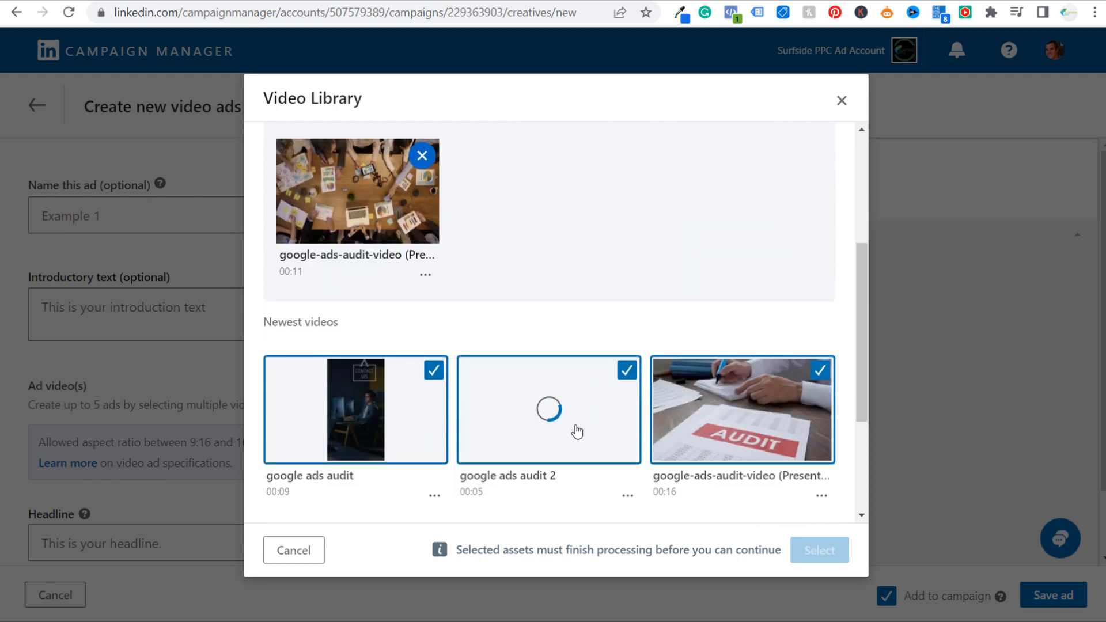
scroll(568, 305, down, 3)
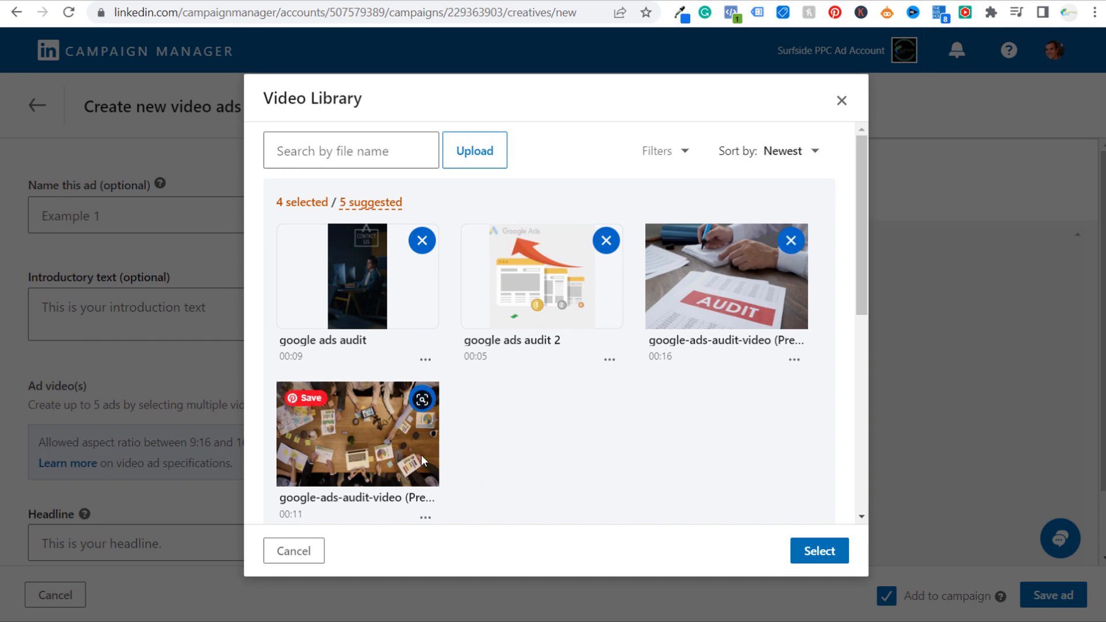
click(819, 551)
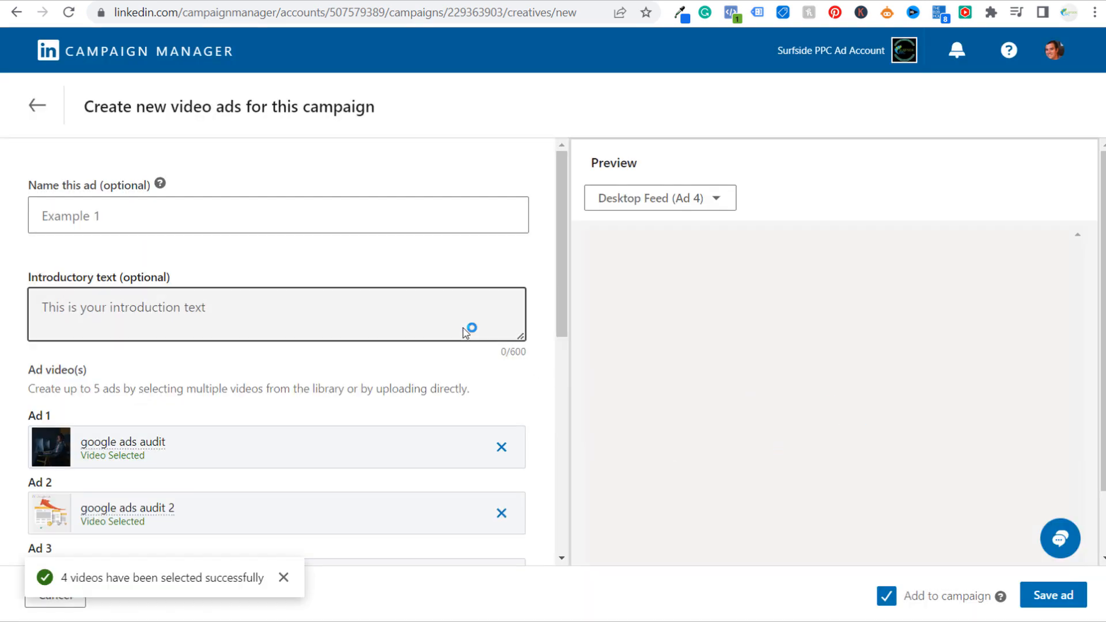
Name the ad Google Ads Audit Video
click(175, 215)
text(Google )
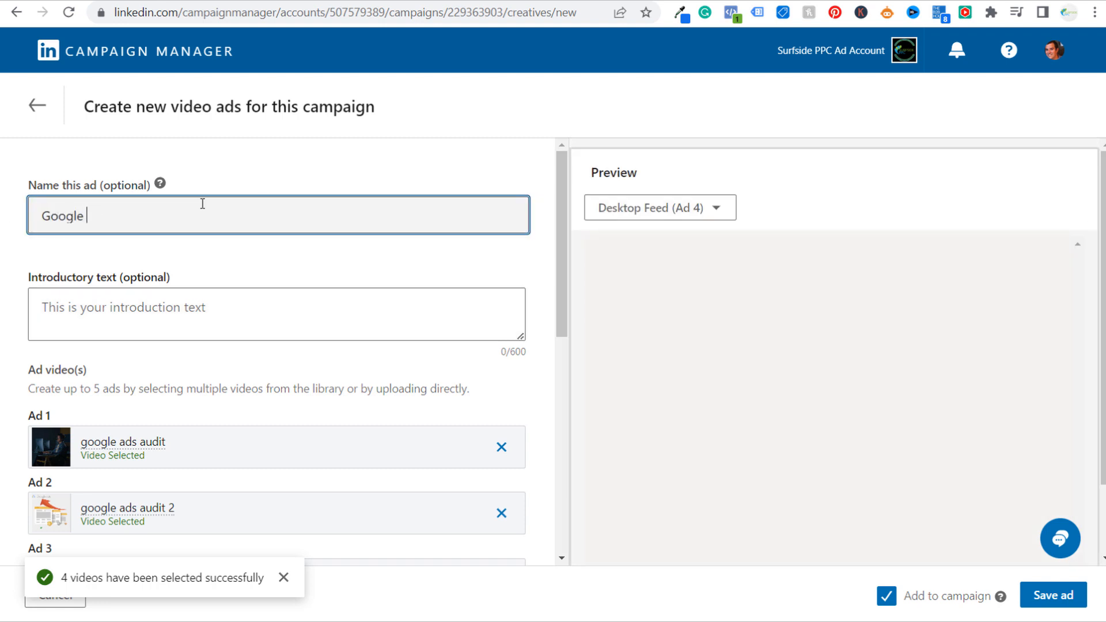
text(Ads Audit Video)
click(312, 173)
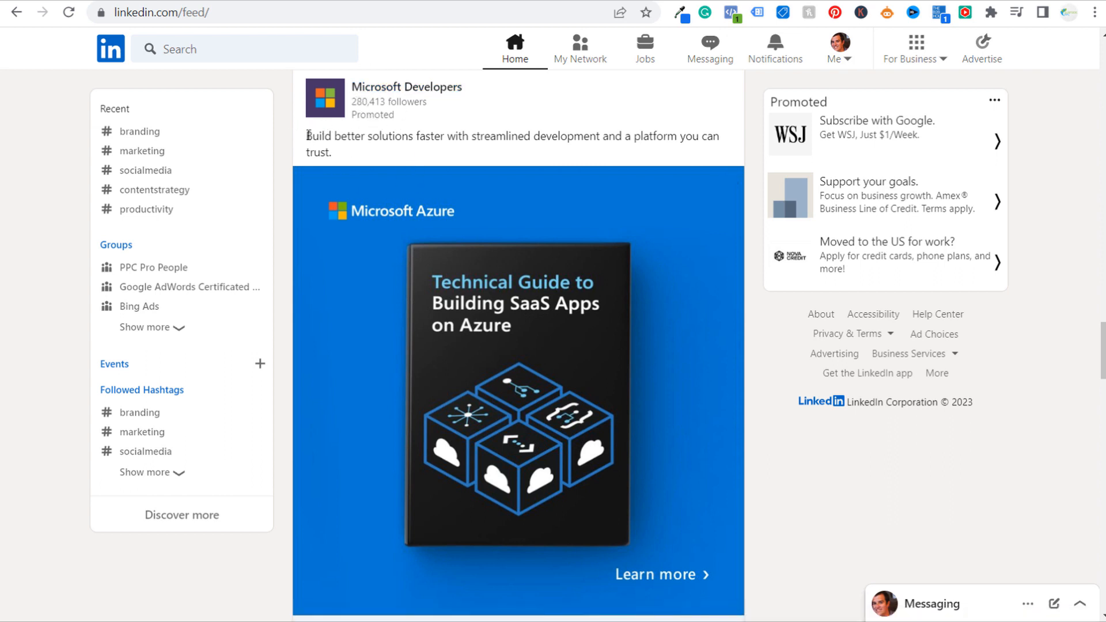
Examine the introductory text, headline and call to action of the promoted Microsoft Developers post in the LinkedIn feed
mouse_move(308, 134)
mouse_down()
mouse_move(408, 160)
mouse_move(302, 142)
mouse_up()
click(367, 151)
scroll(368, 150, down, 1)
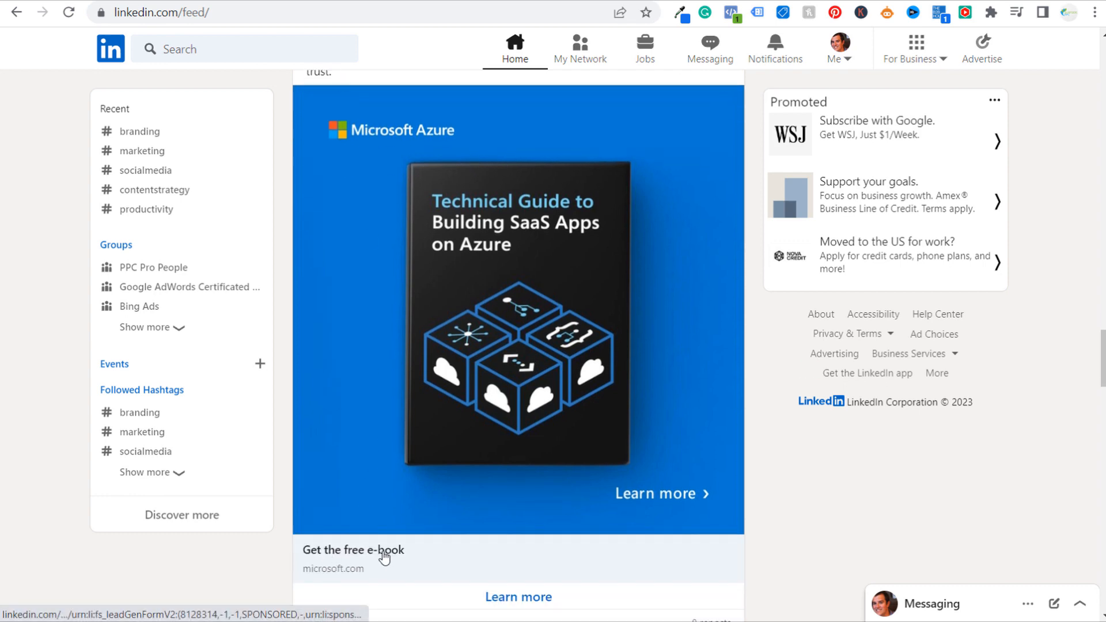
scroll(383, 553, down, 1)
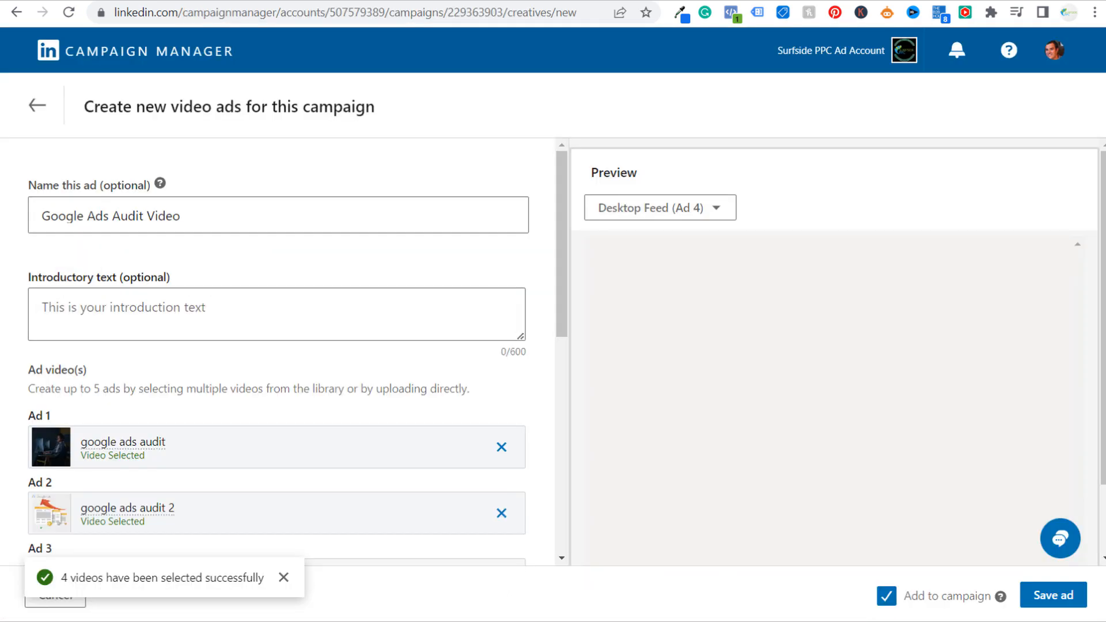
Set the call-to-action of the video ads to Learn more
click(75, 318)
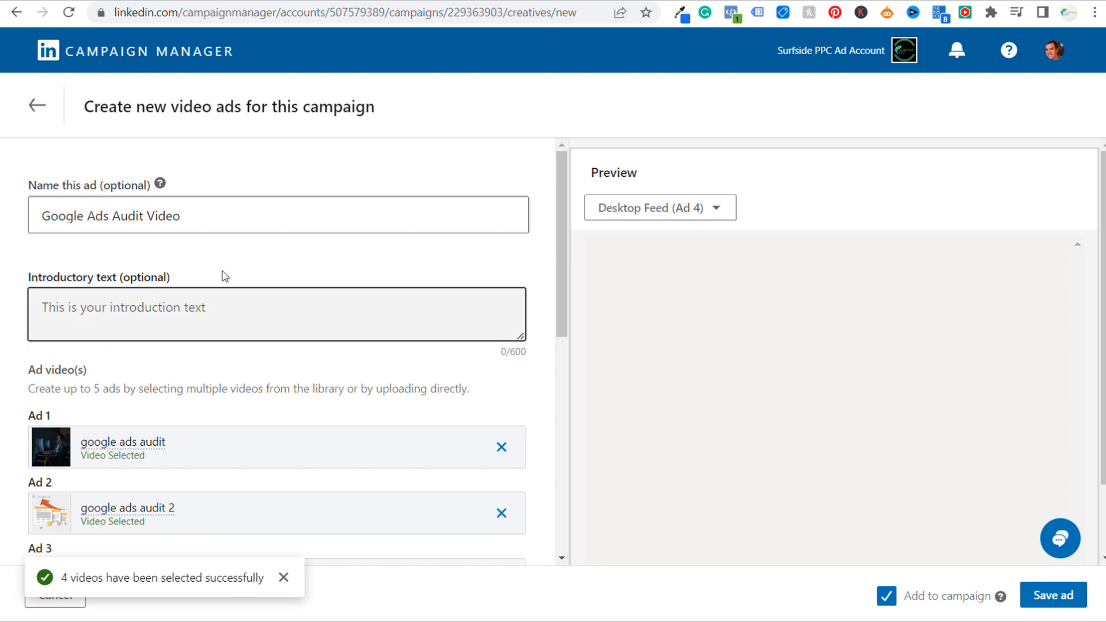
scroll(224, 277, down, 6)
click(88, 331)
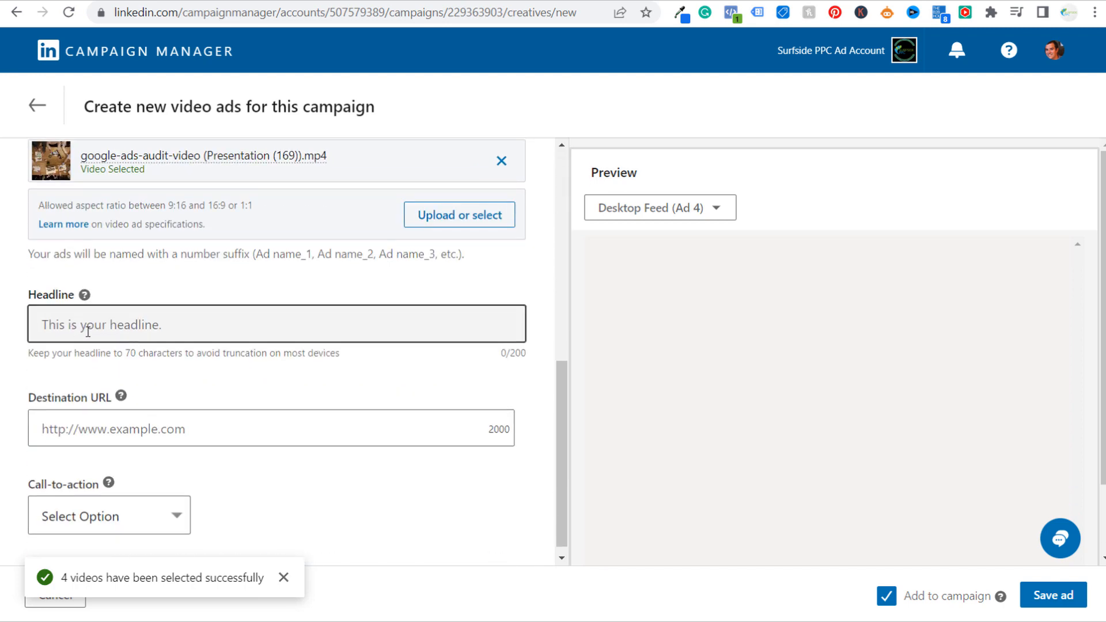
scroll(286, 441, down, 1)
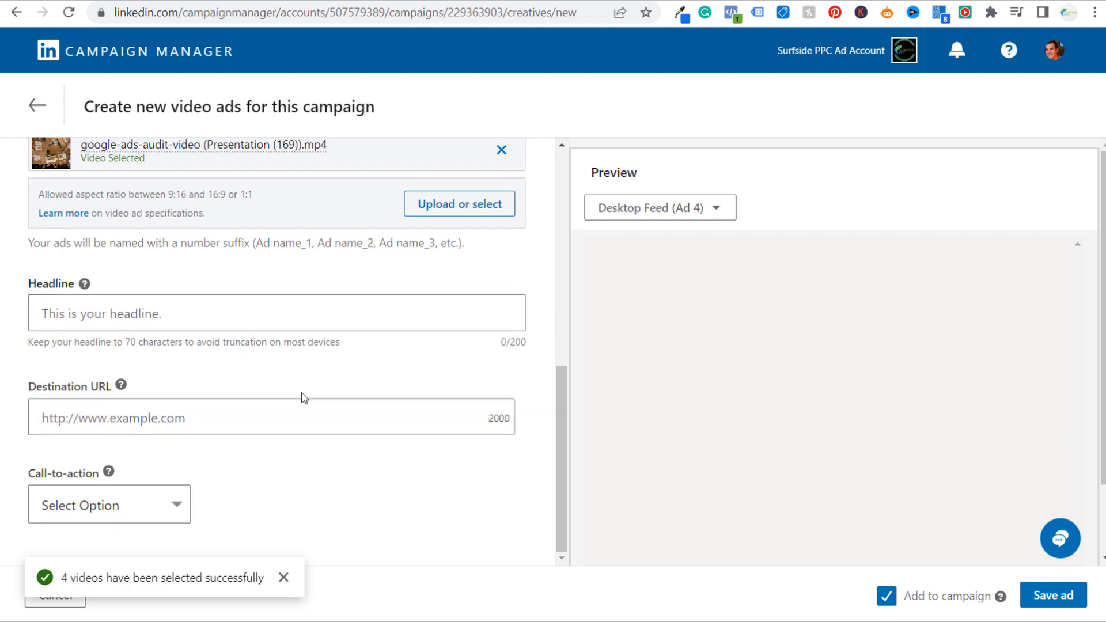
click(284, 577)
click(168, 509)
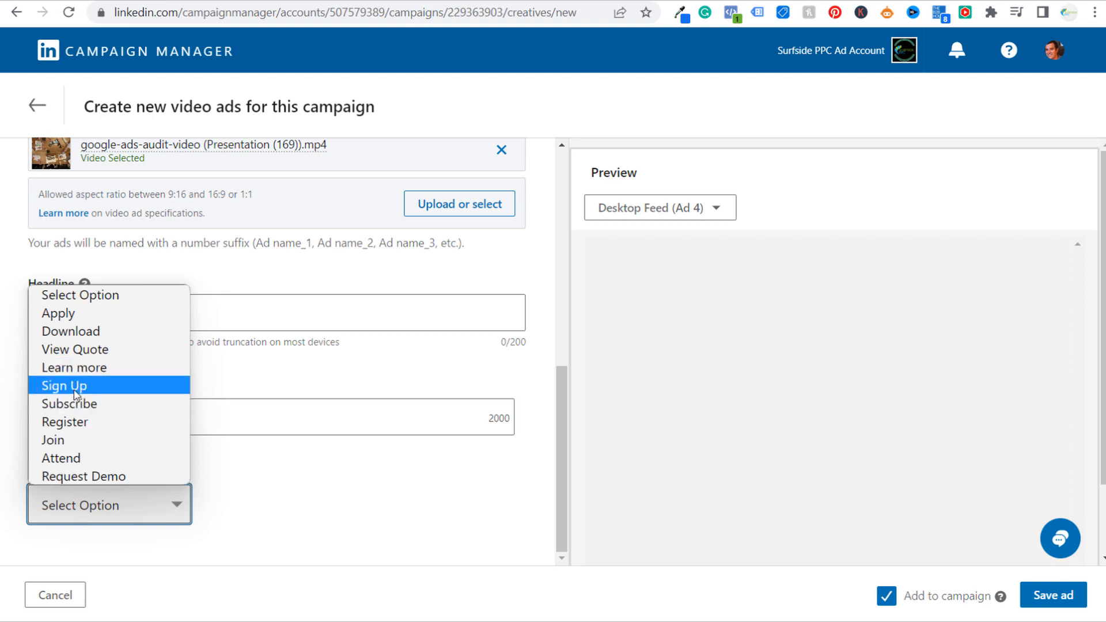
click(86, 368)
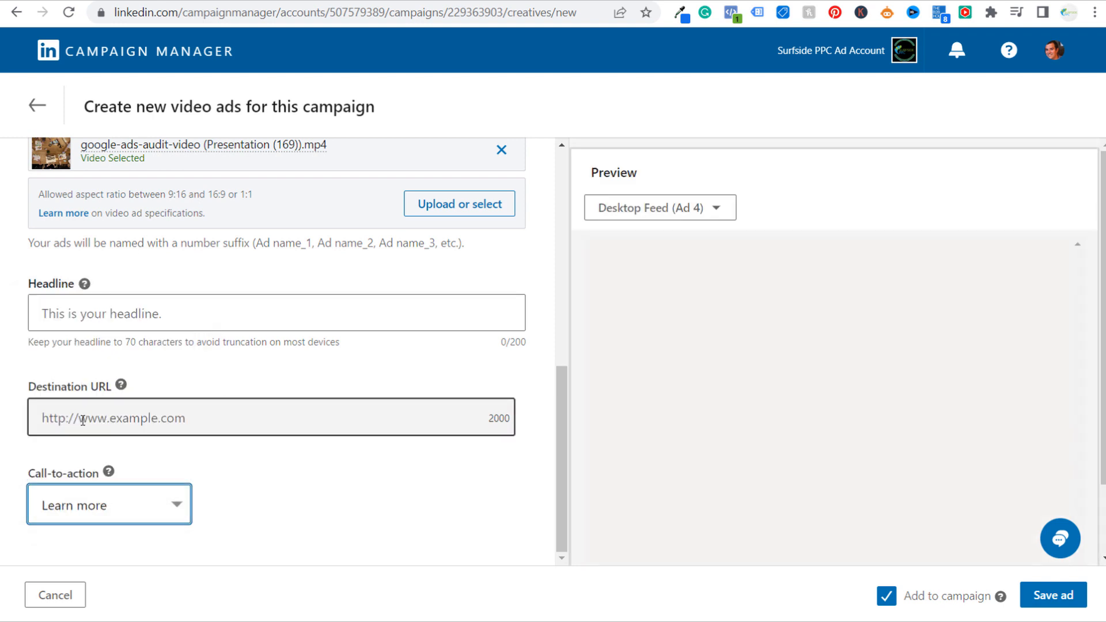
click(284, 0)
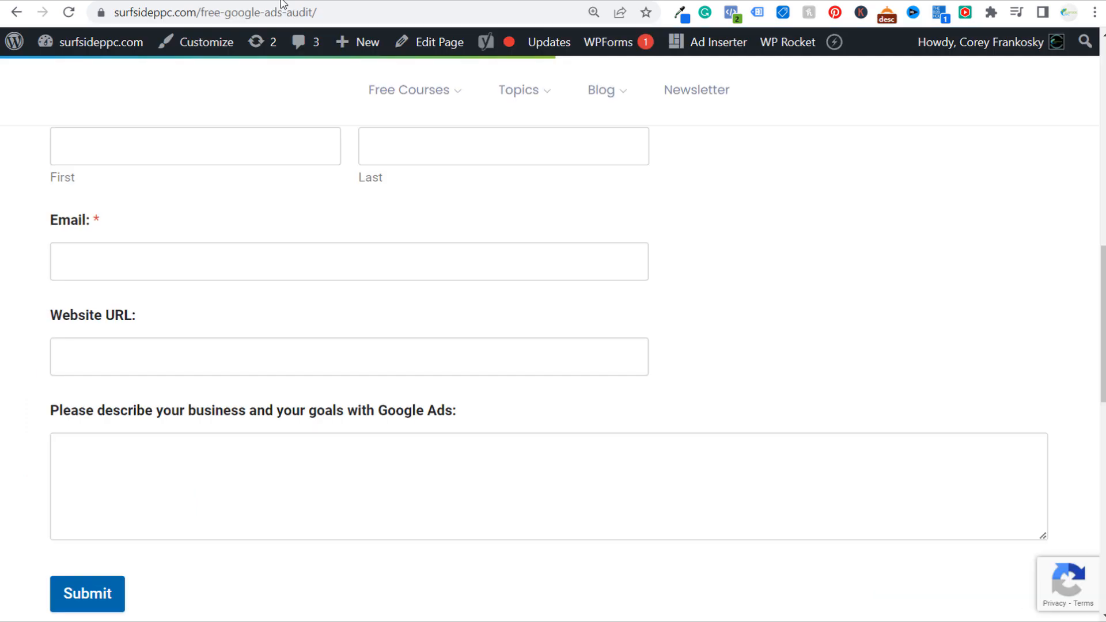
click(278, 9)
key(ctrl+c)
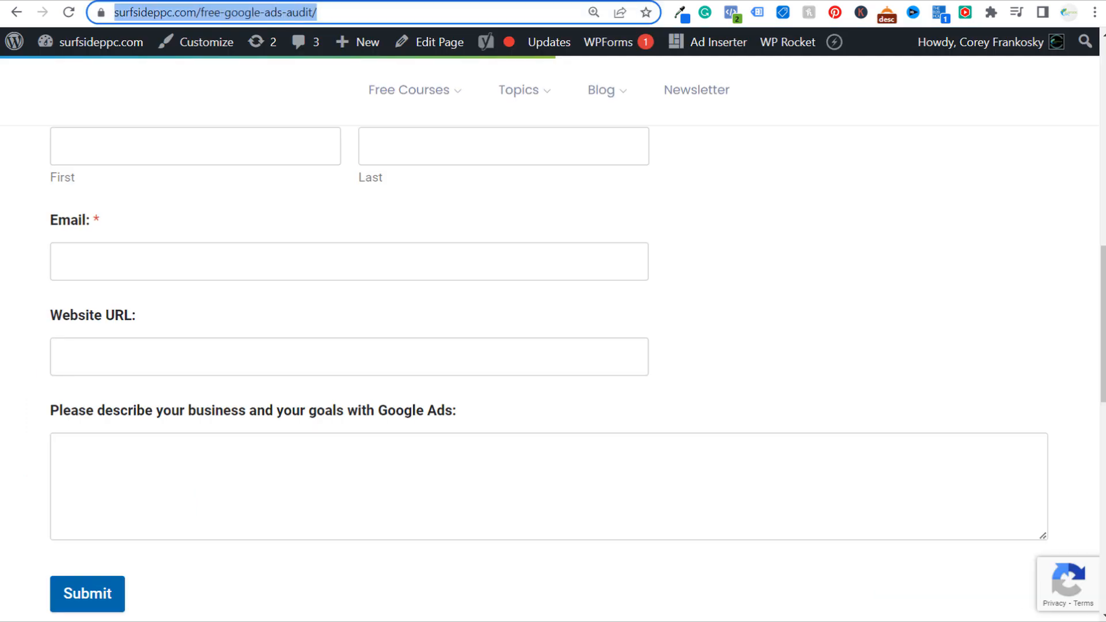
click(507, 1)
click(182, 420)
key(ctrl+v)
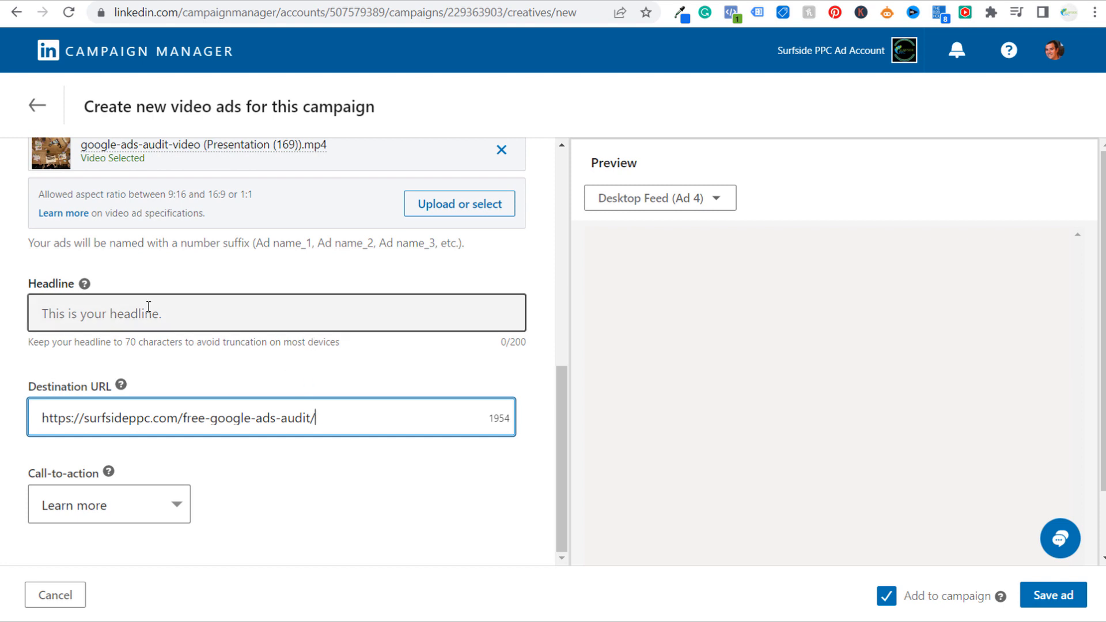
Enter the introductory text "Struggling with Google Ads? Stop Wasting Your Budget! Contact Surfside PPC Today for a Free Google Ads Audit."
drag(50, 342, 218, 339)
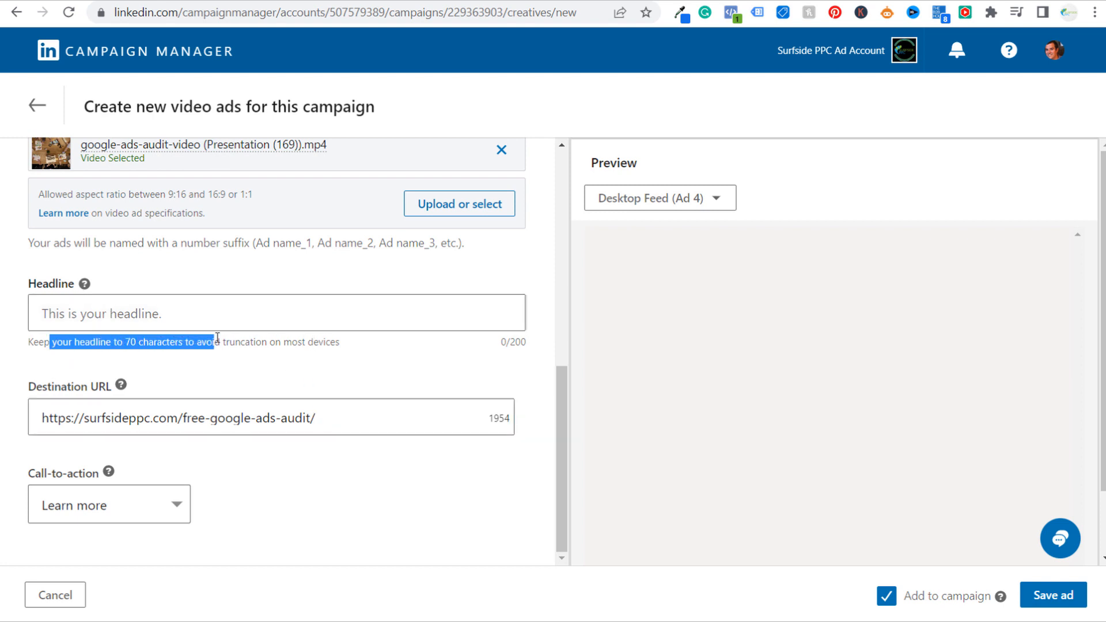
click(164, 341)
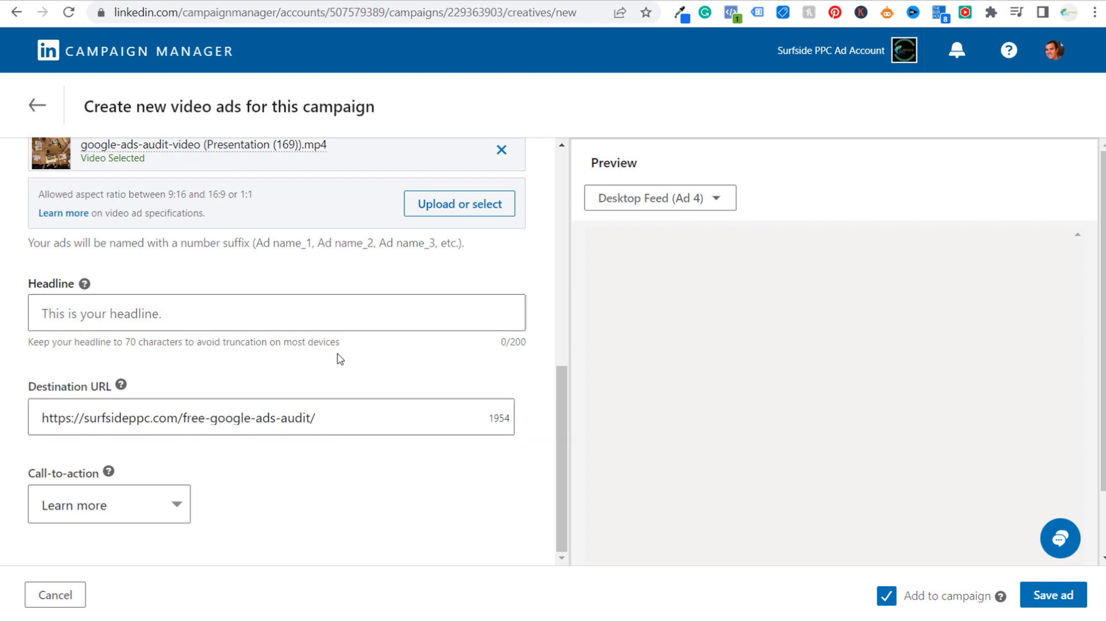
scroll(413, 363, up, 8)
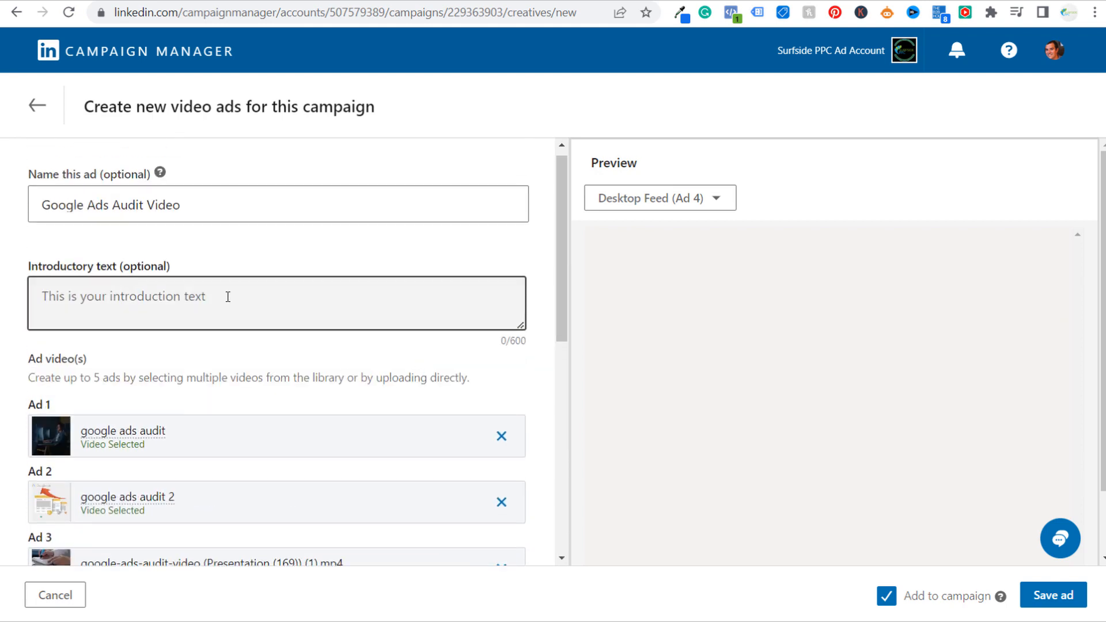
click(278, 295)
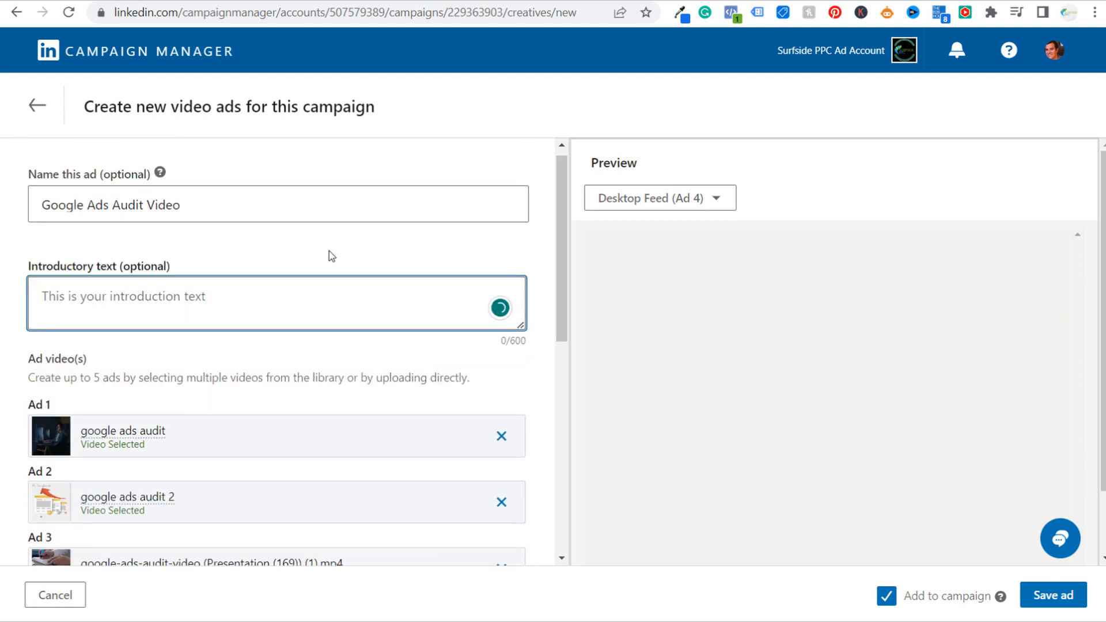
text(Struggling with Google Ads? Stop Wasting Your Budget! Contact Surfside PPC Today for a Free Google Ads Audit.)
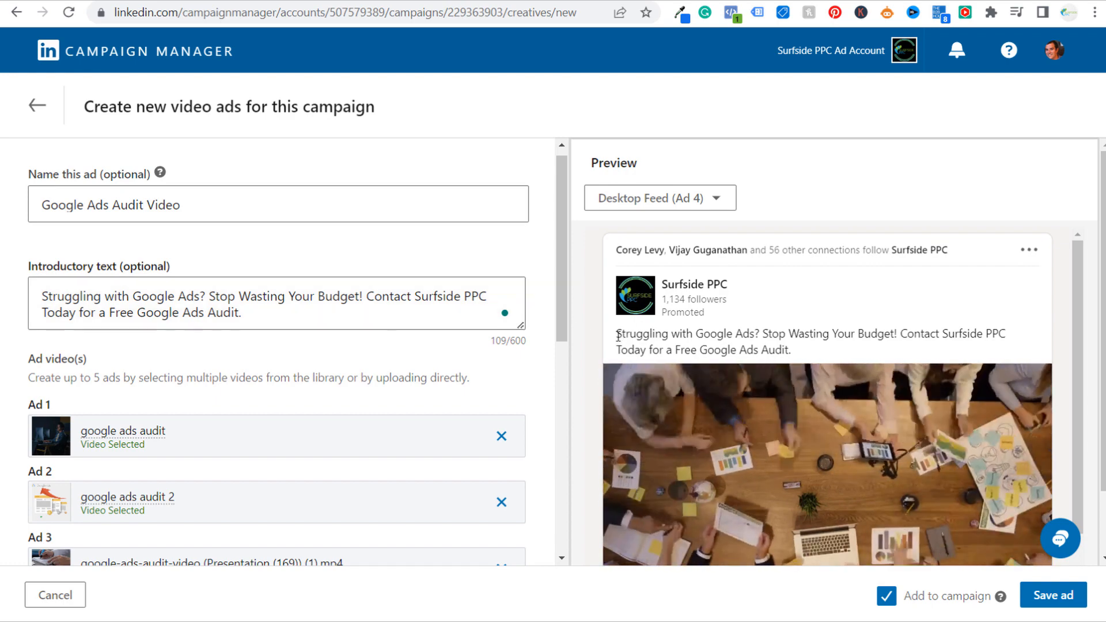
Check the introductory text, video and headline in the desktop feed preview of Ad 4, and pause the video
drag(617, 335, 773, 334)
click(922, 329)
scroll(974, 345, down, 2)
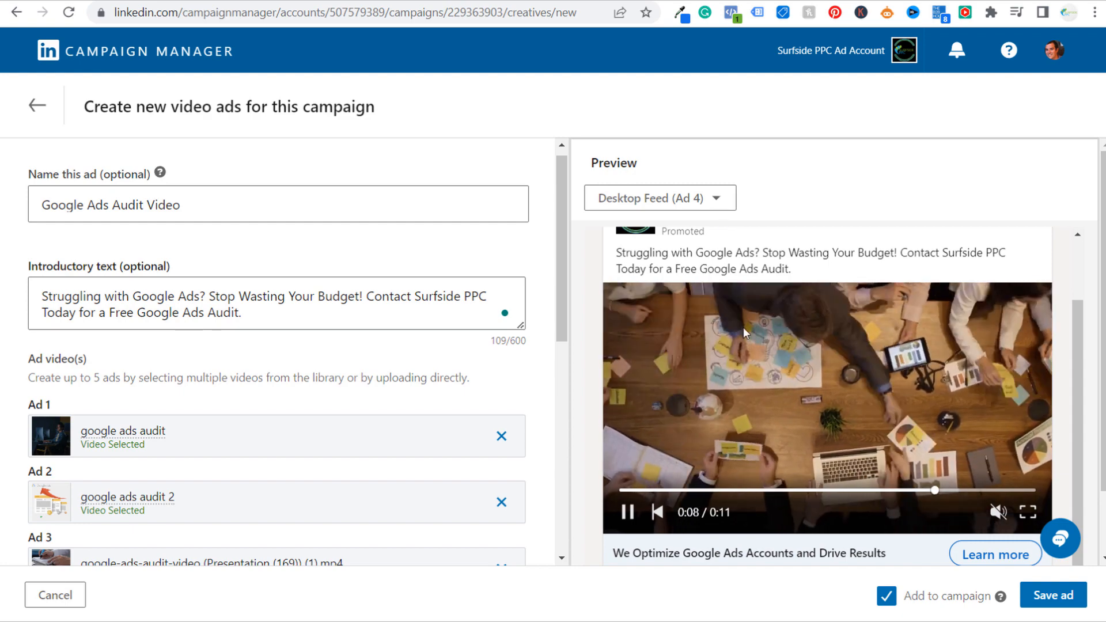
click(628, 512)
scroll(348, 329, down, 4)
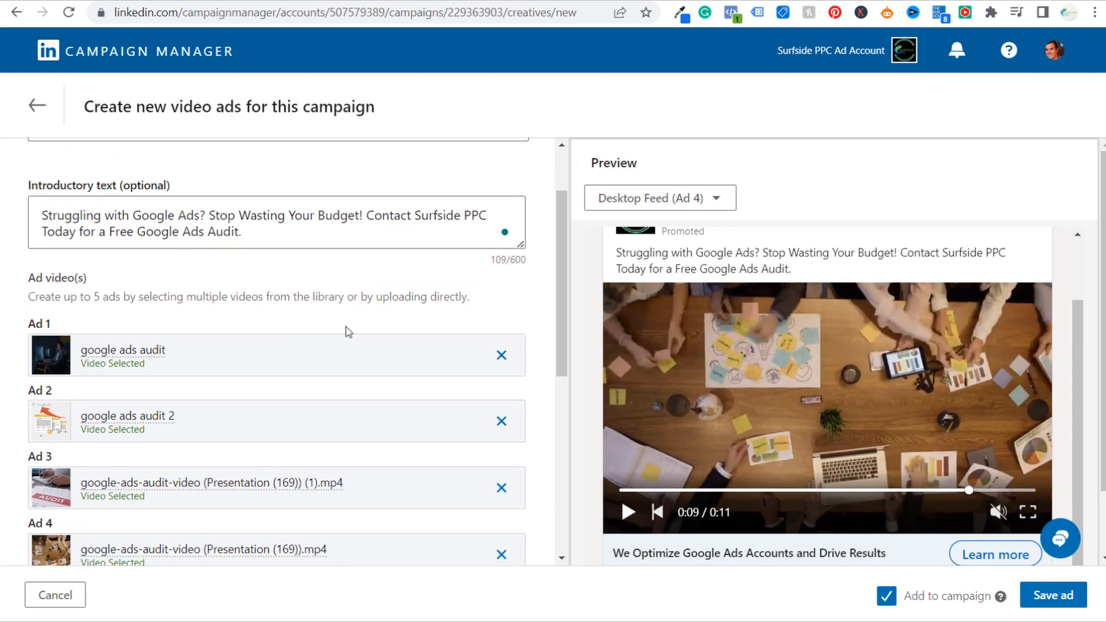
Set the headline to "Get Your Free Google Ads Audit Today" and save the video ads to the campaign
scroll(106, 376, down, 4)
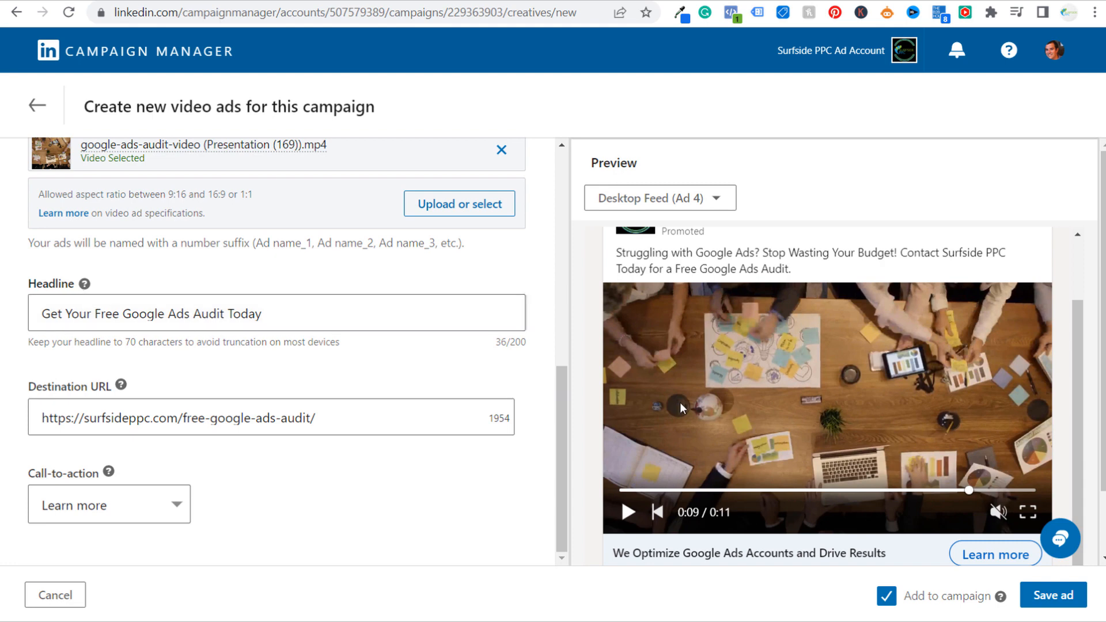
scroll(749, 501, down, 2)
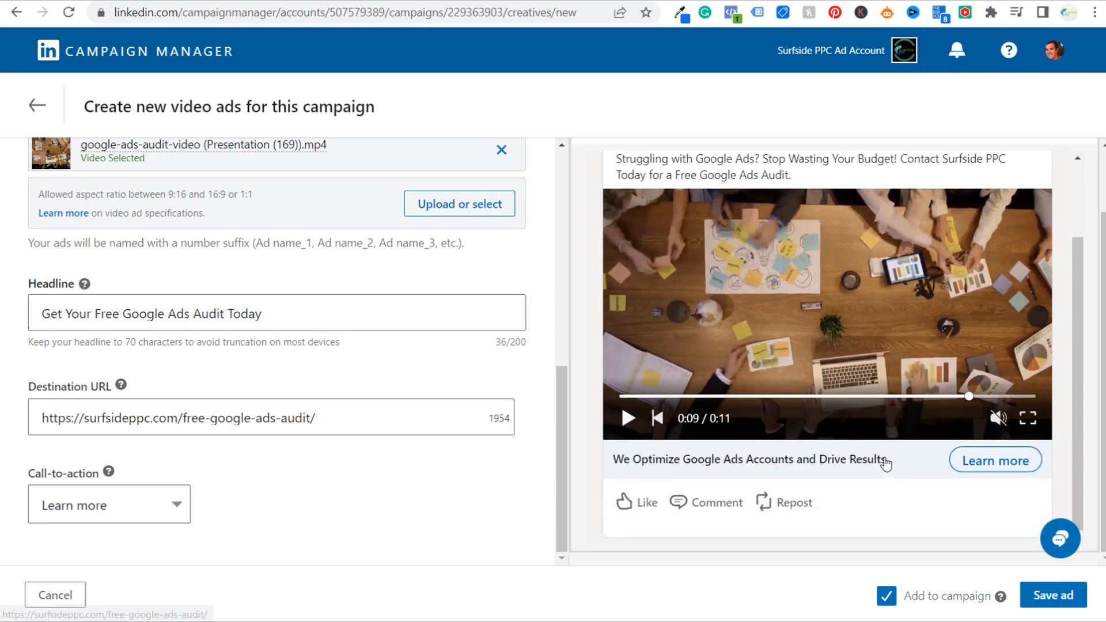
click(315, 319)
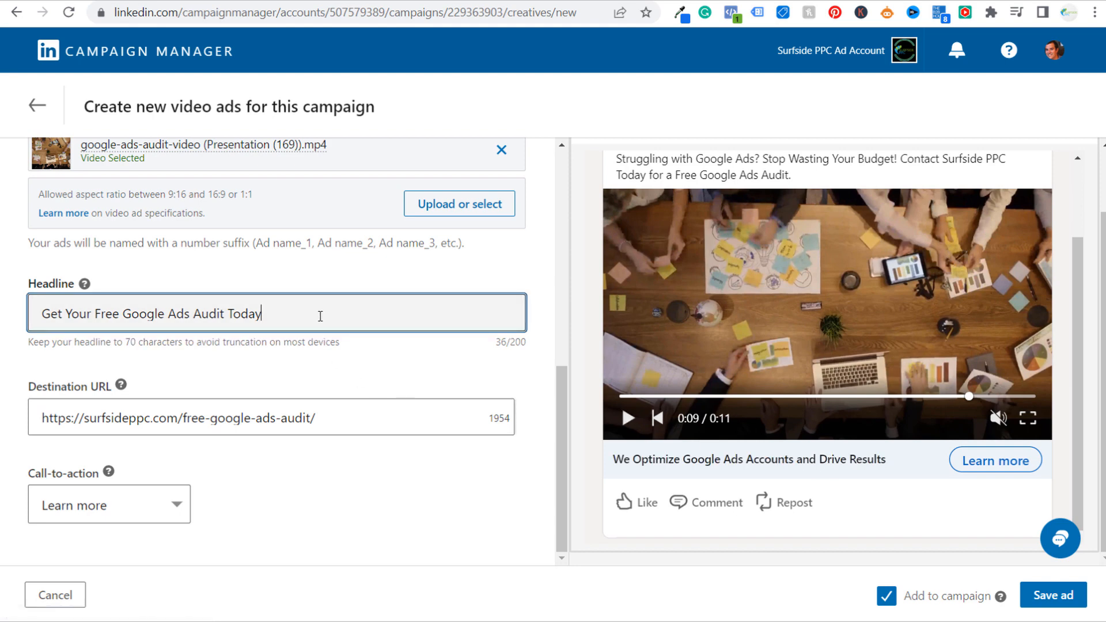
scroll(316, 449, up, 3)
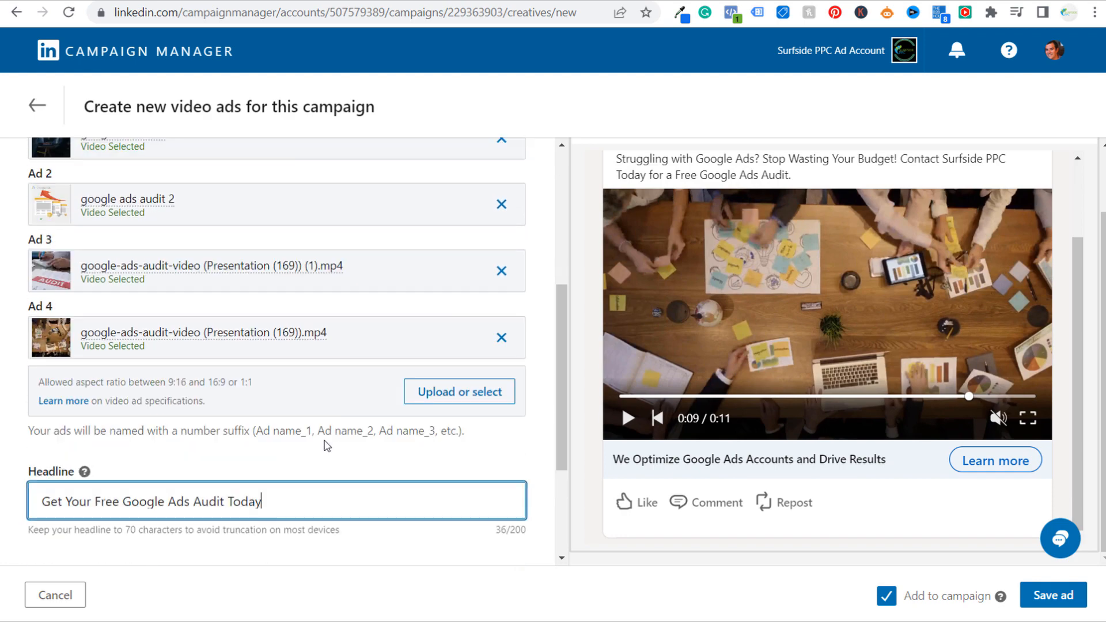
scroll(329, 448, down, 3)
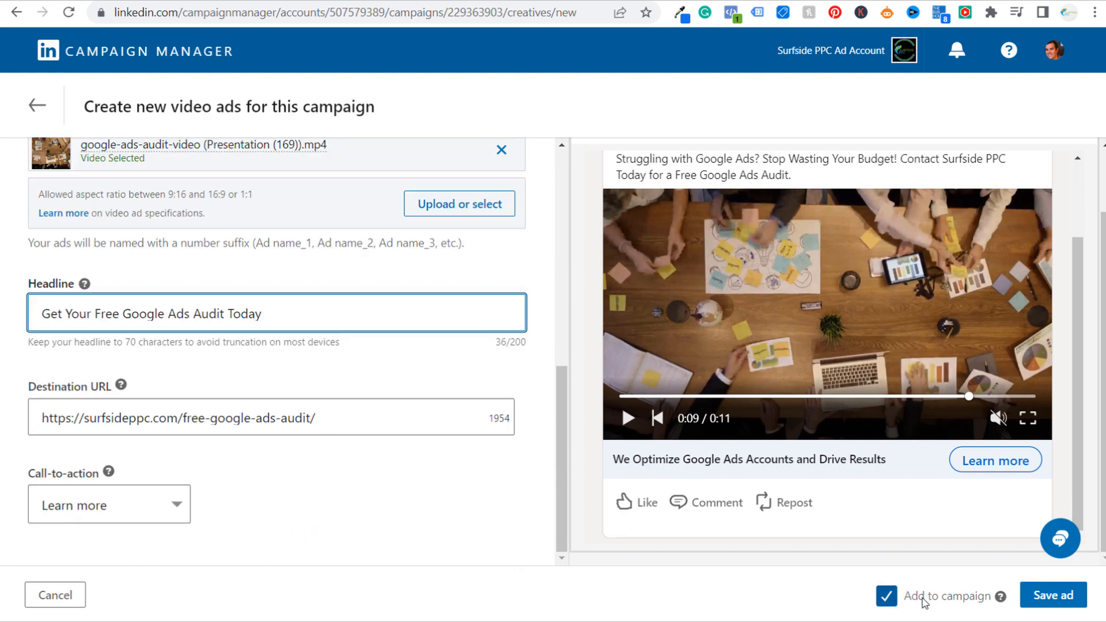
click(1053, 599)
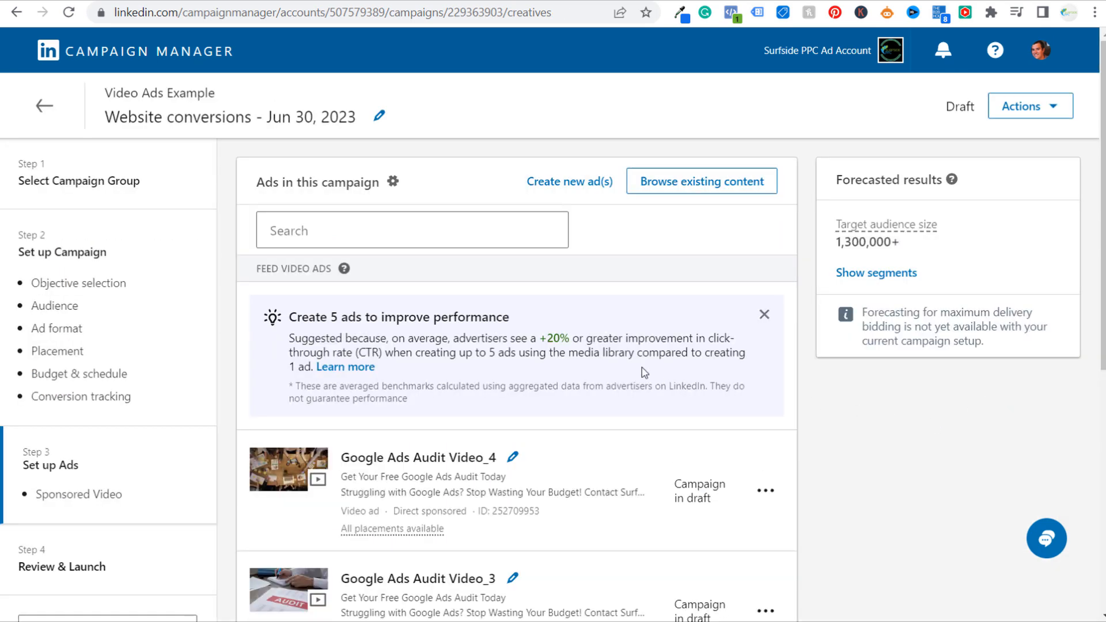
Look over the Google Ads Audit Video ads in the campaign and continue to the review and launch stage
drag(298, 316, 417, 317)
click(435, 316)
scroll(803, 398, down, 7)
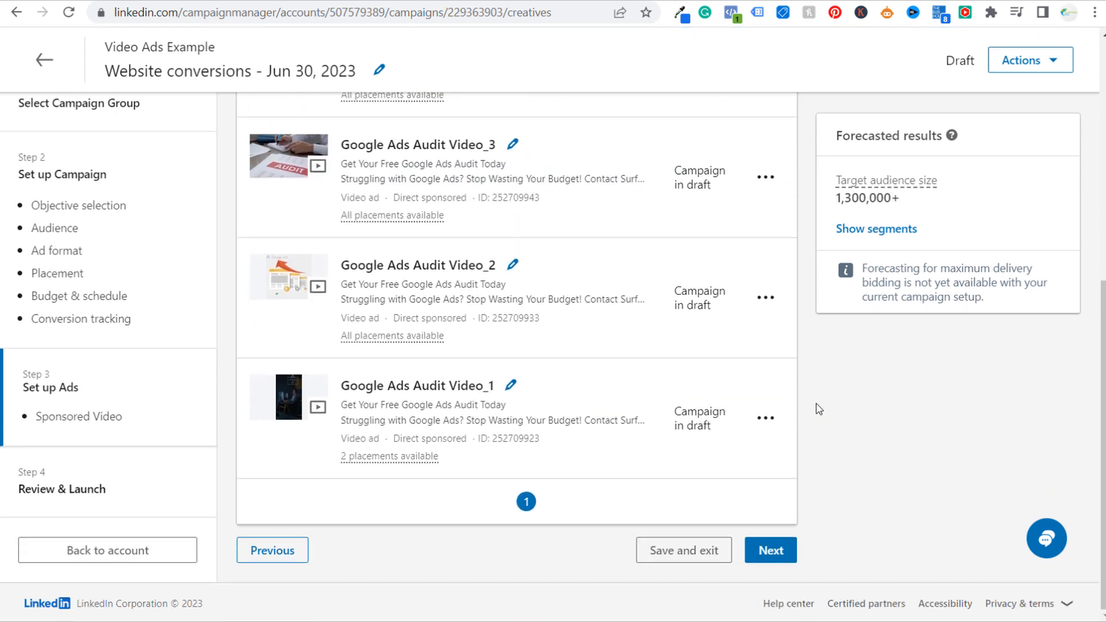
click(764, 552)
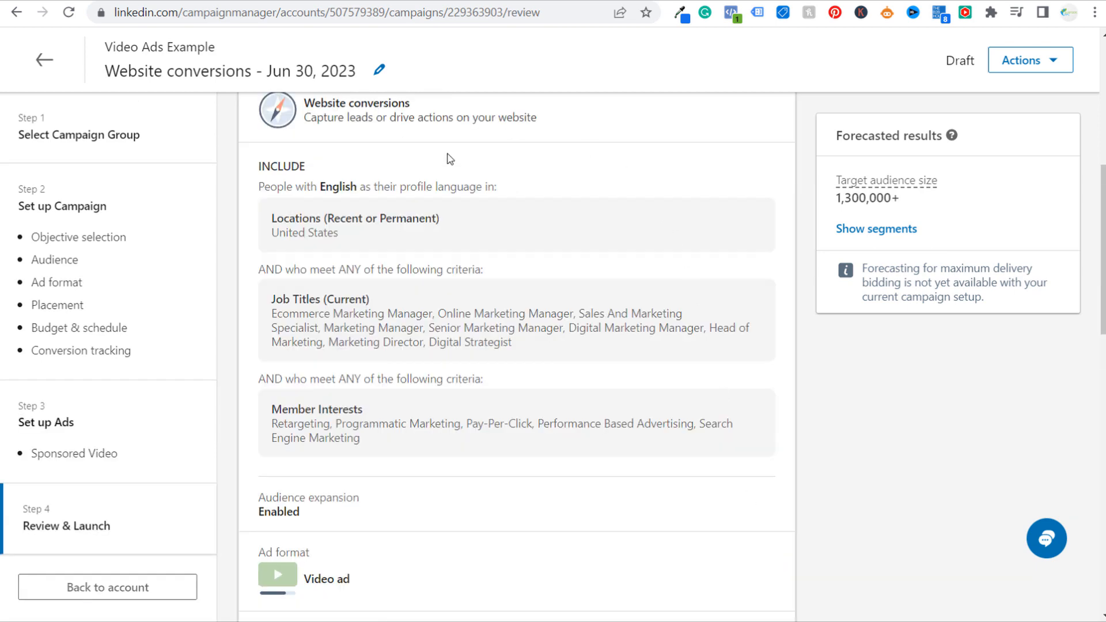
Review the campaign's group, targeting, ad format, placements, budget, schedule, conversions, ads and payment method before launch
scroll(497, 312, down, 3)
scroll(495, 374, down, 3)
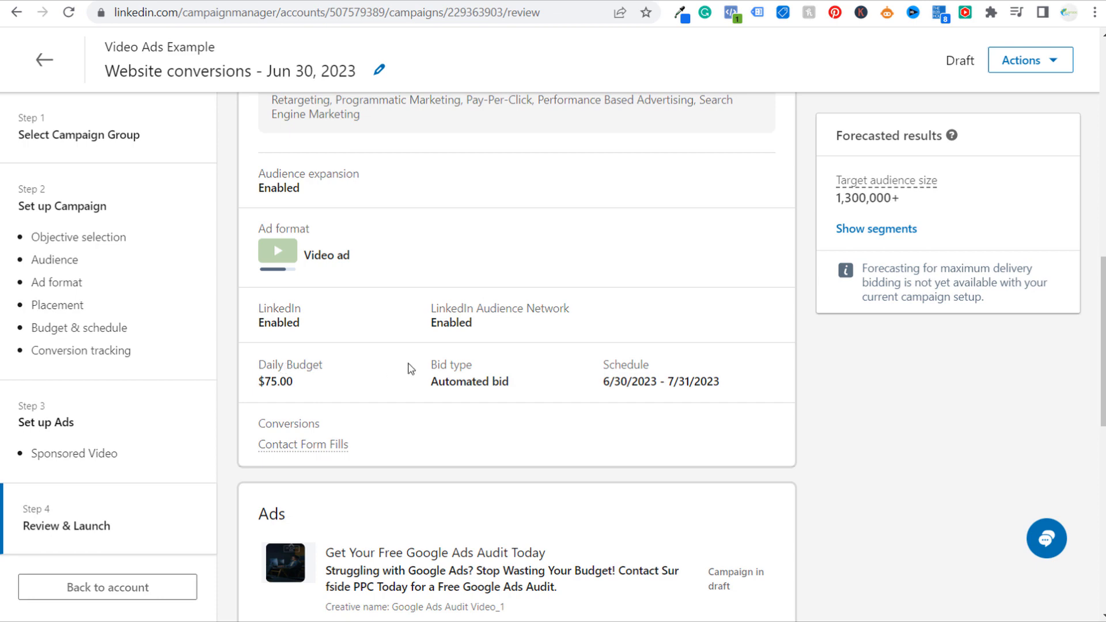
scroll(611, 344, down, 8)
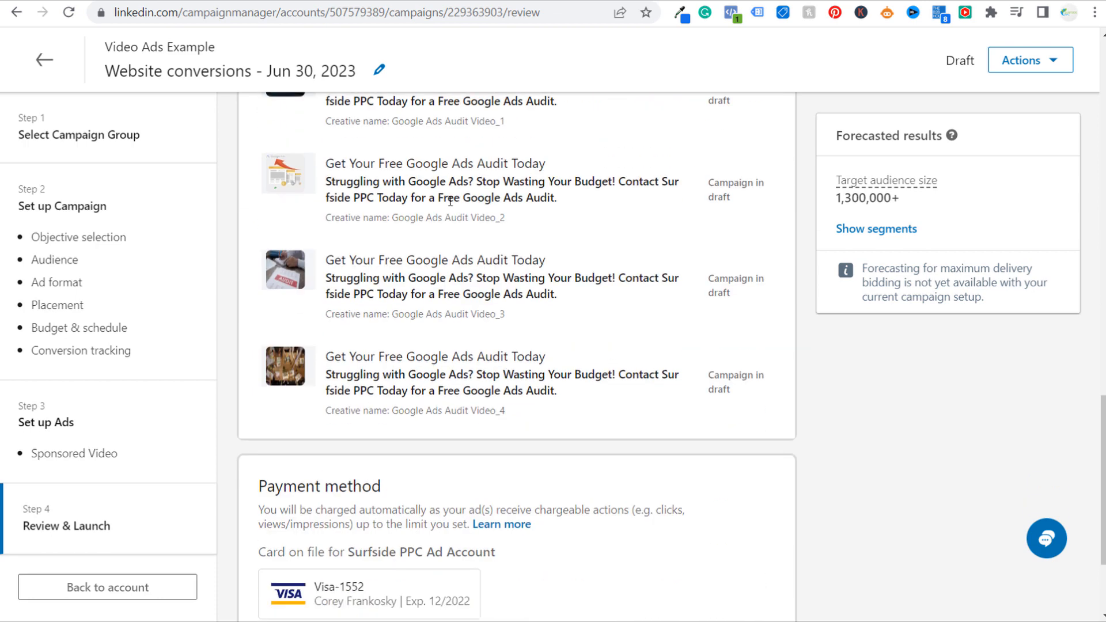
scroll(450, 200, down, 3)
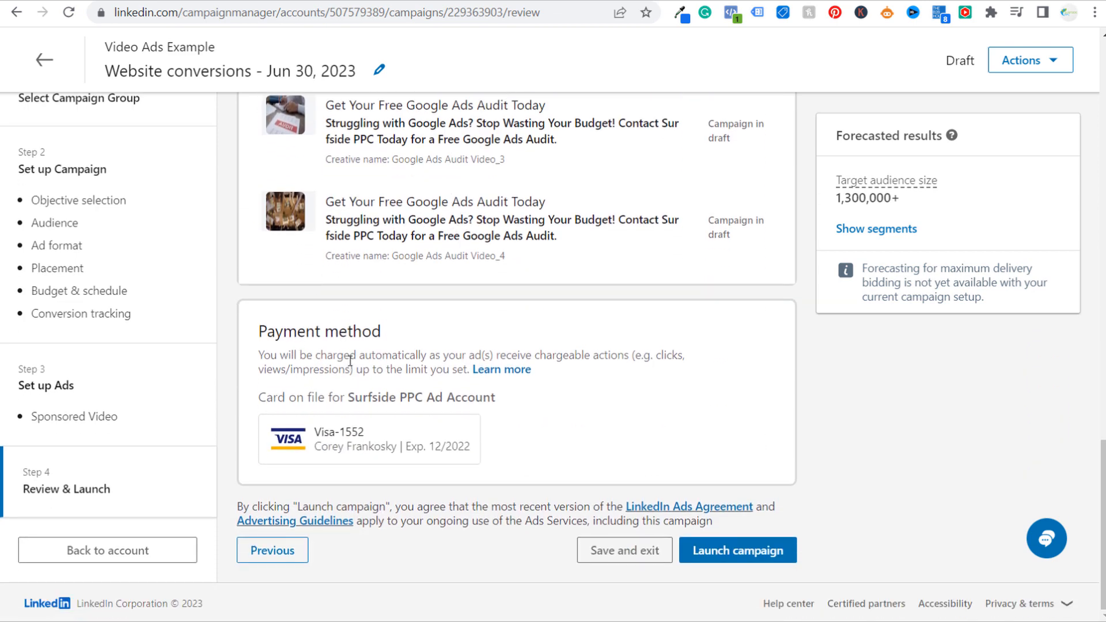
scroll(605, 395, up, 20)
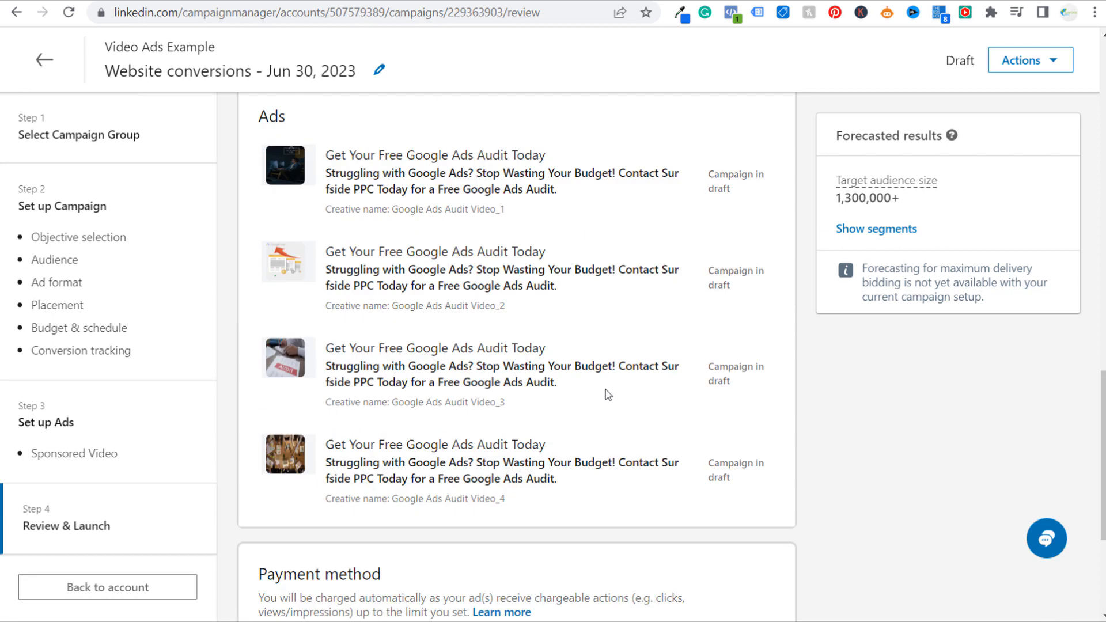
scroll(653, 363, up, 4)
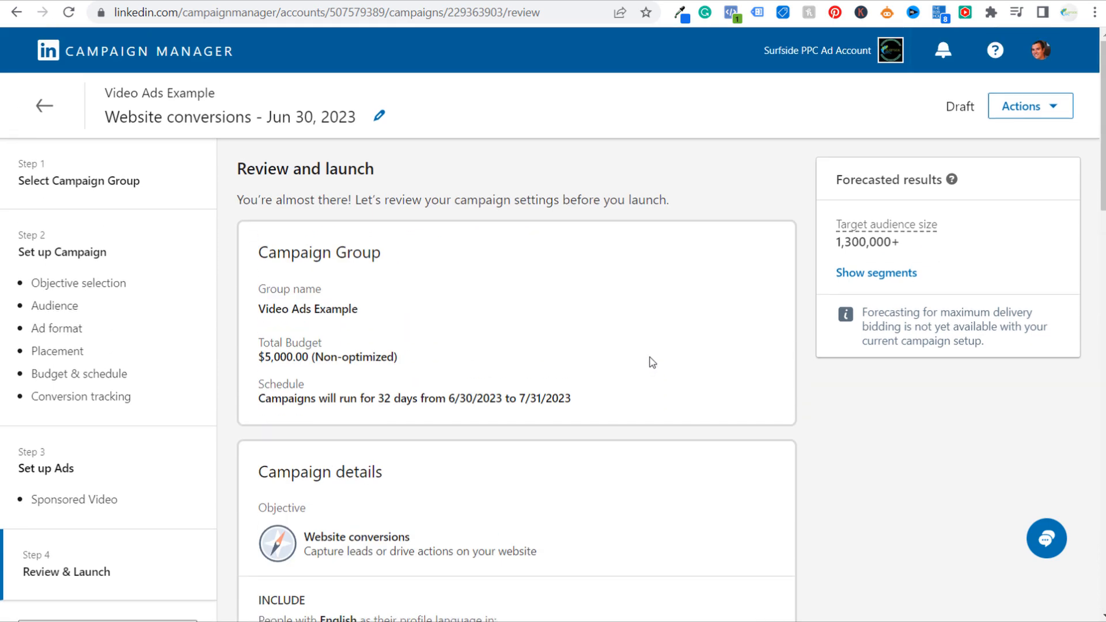
drag(261, 308, 363, 310)
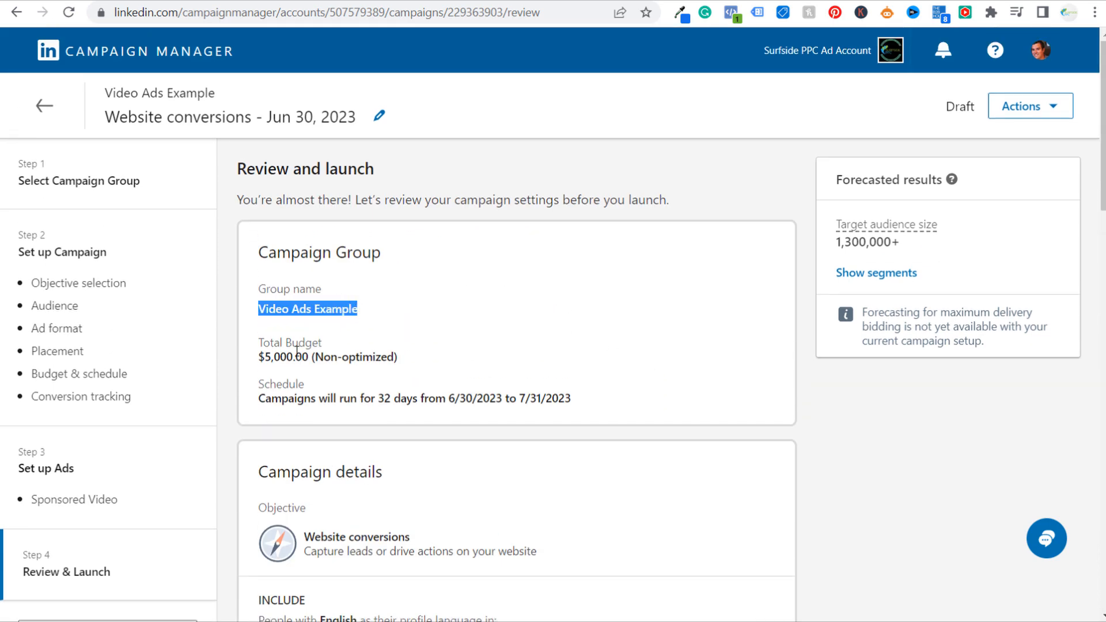
Launch the Website conversions campaign and dismiss the ad review notice
scroll(248, 441, down, 2)
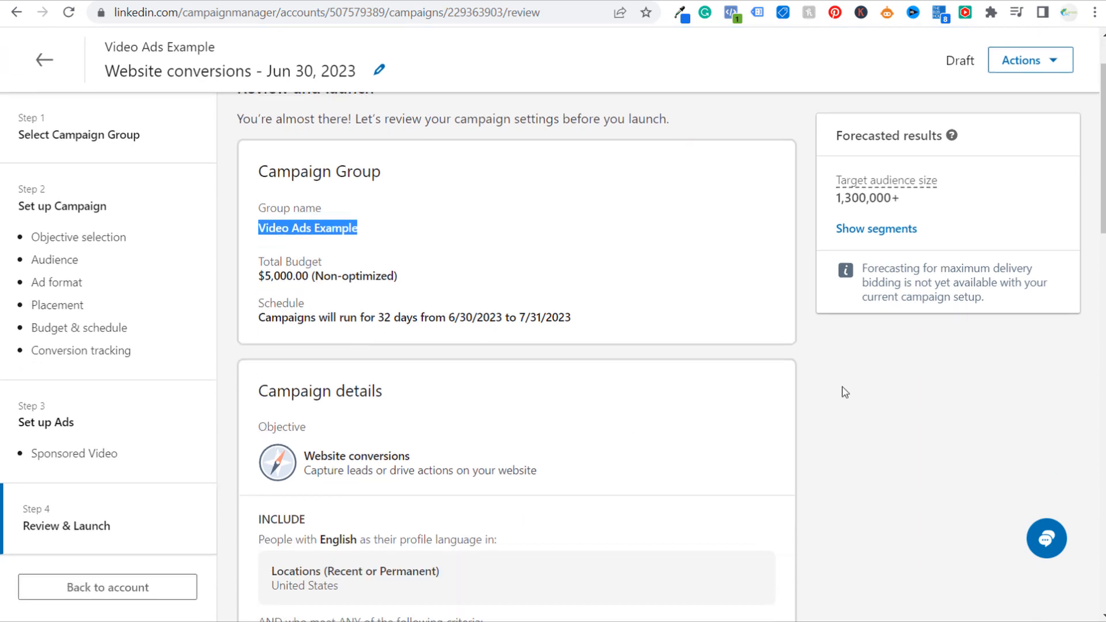
scroll(845, 392, down, 15)
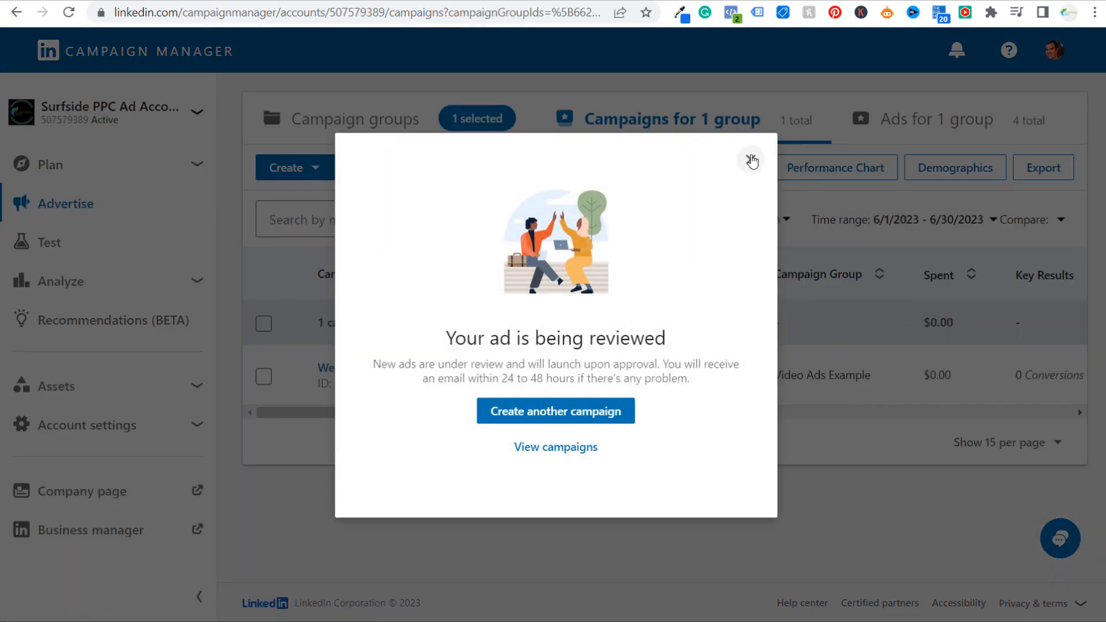
click(751, 160)
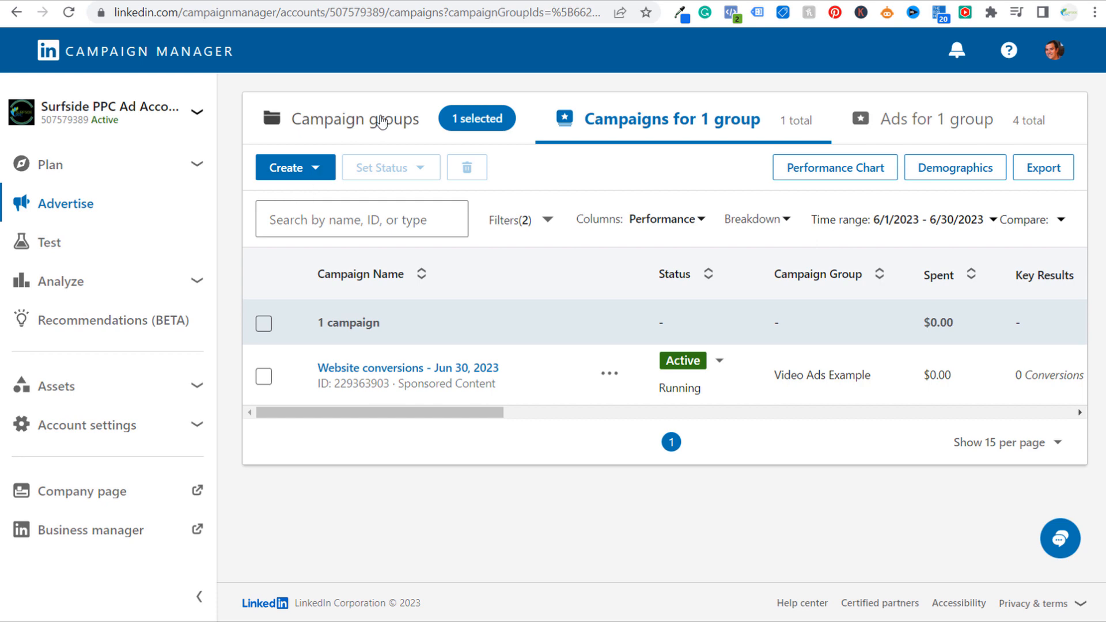
Start another campaign in the Video Ads Example group, keep that group selected and continue to the objective selection
click(323, 169)
click(271, 225)
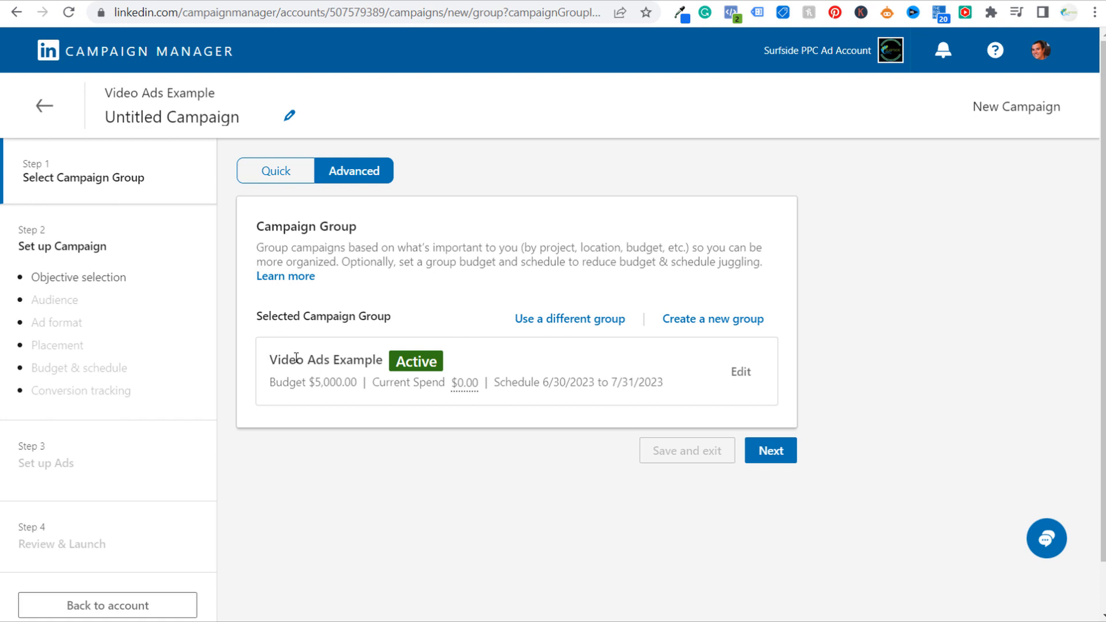
drag(270, 388, 365, 395)
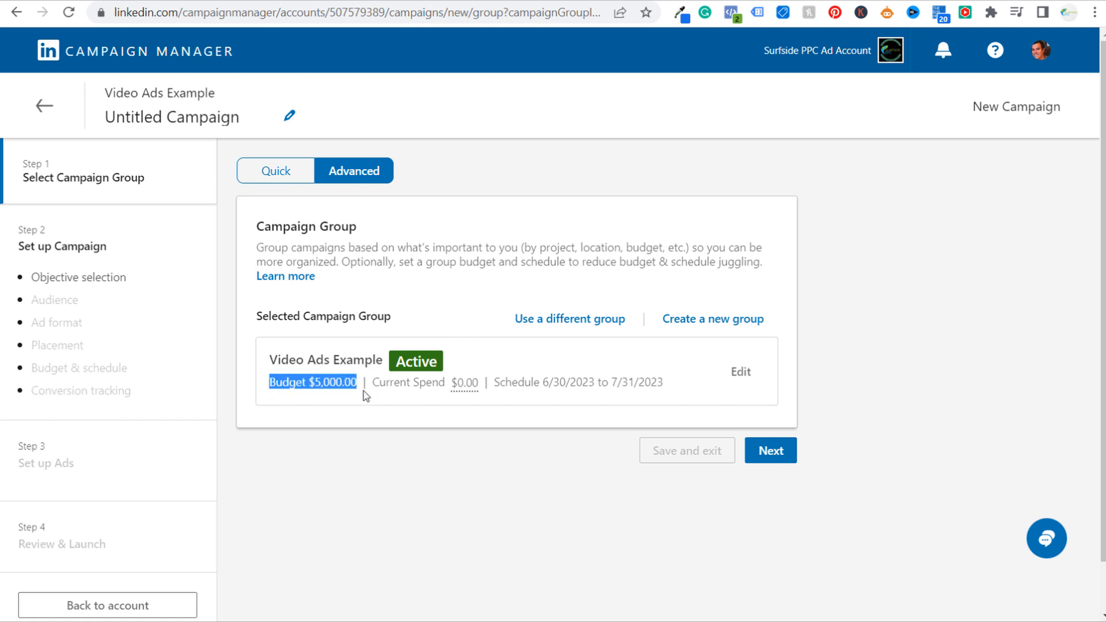
click(429, 422)
click(769, 458)
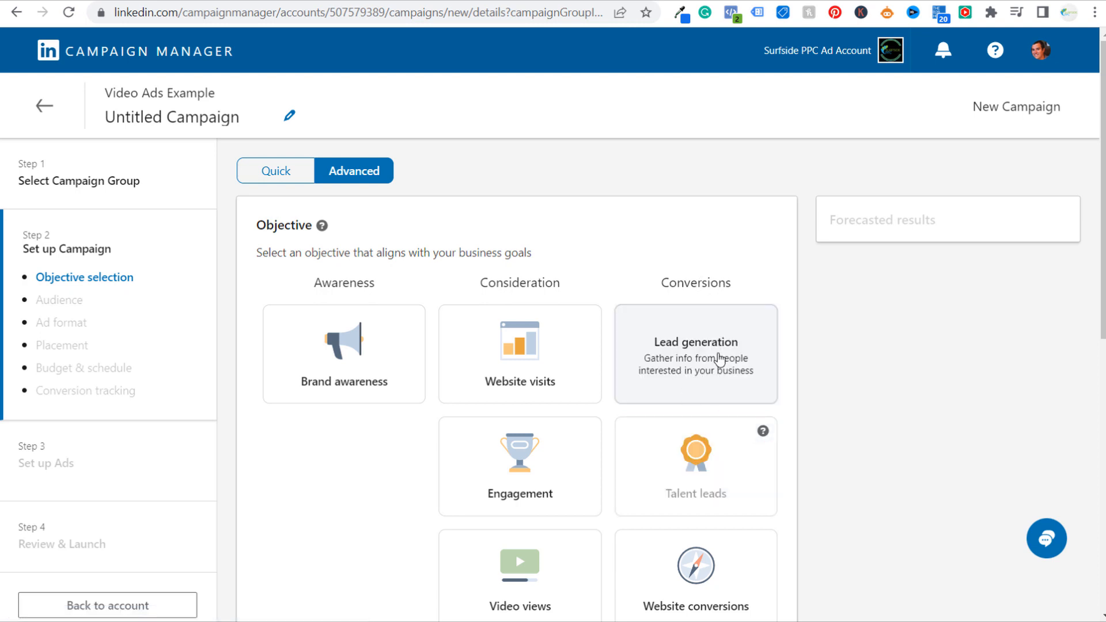
Choose the Lead generation objective and apply the saved Google Ads Audit audience, replacing the current targeting selections
click(718, 368)
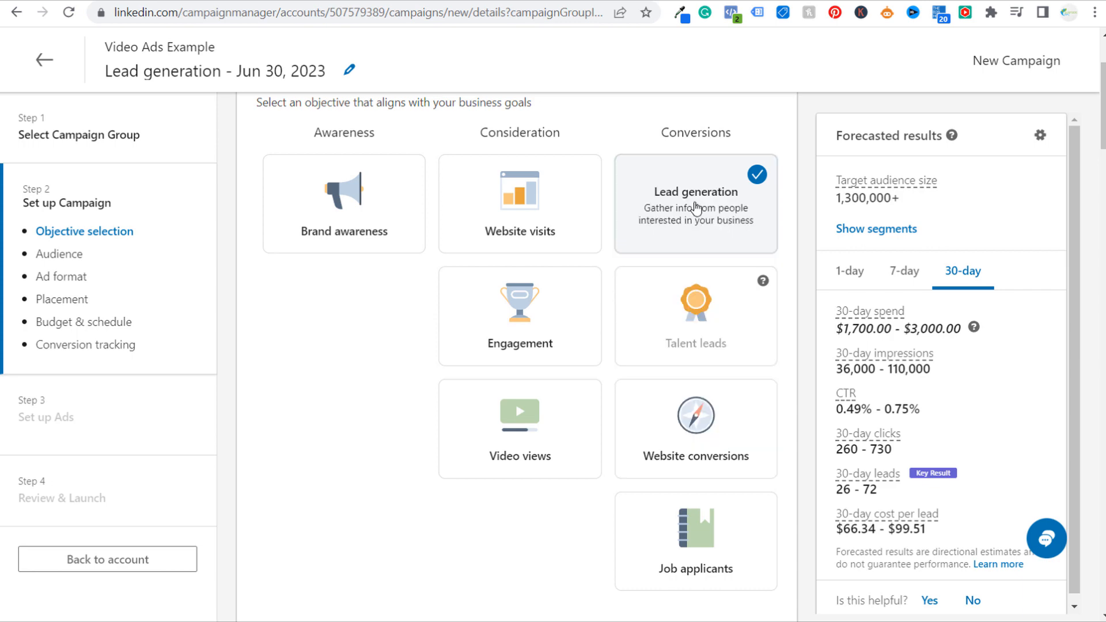
scroll(368, 447, down, 7)
click(394, 272)
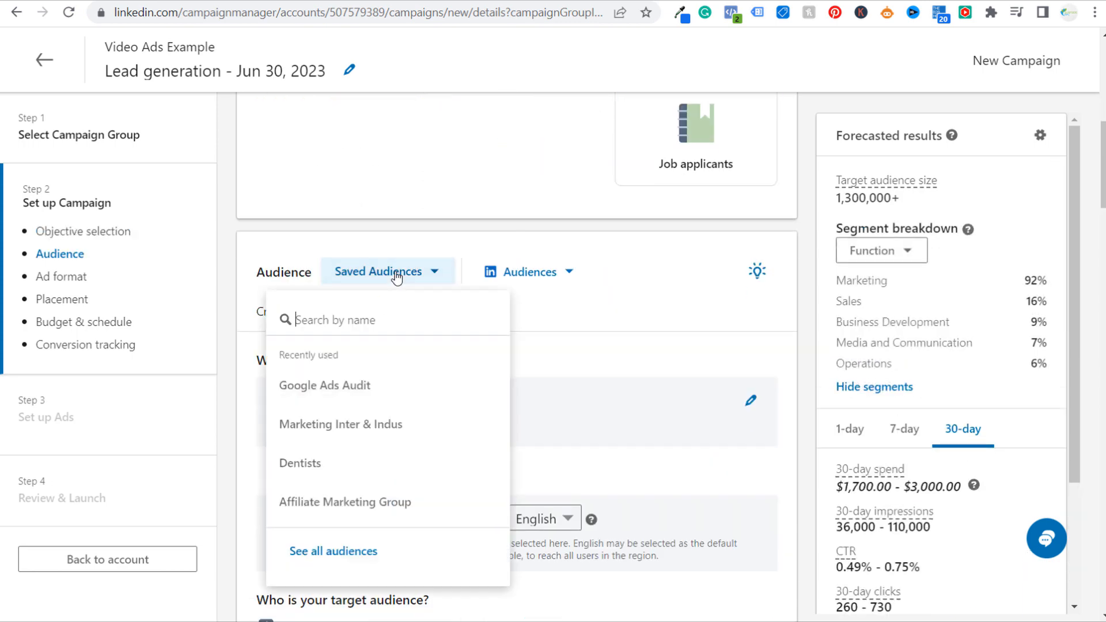
click(338, 384)
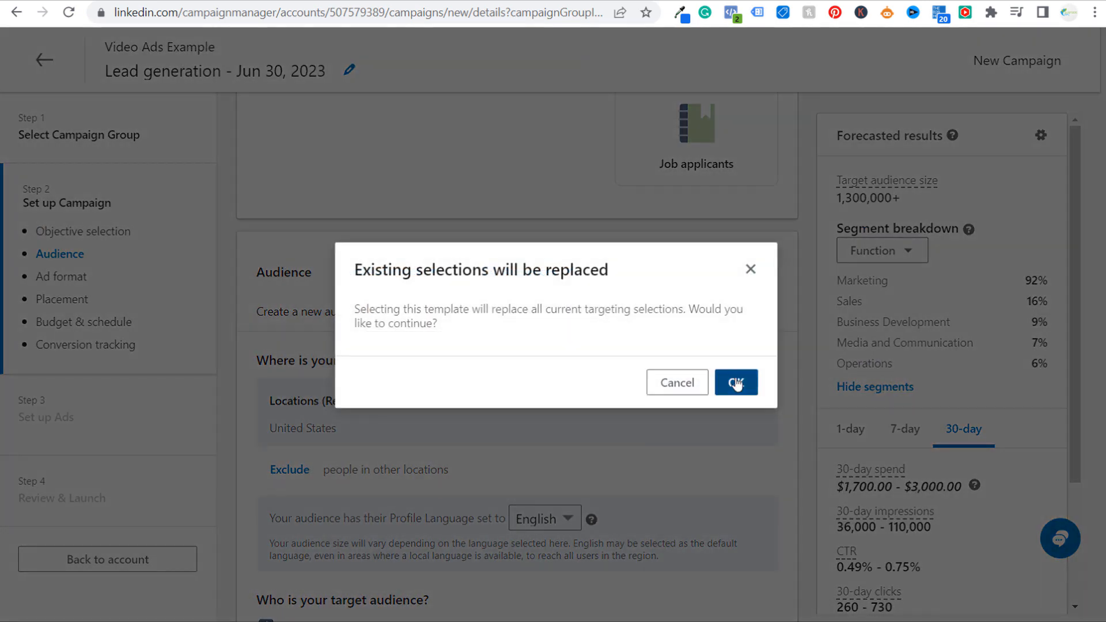
click(736, 384)
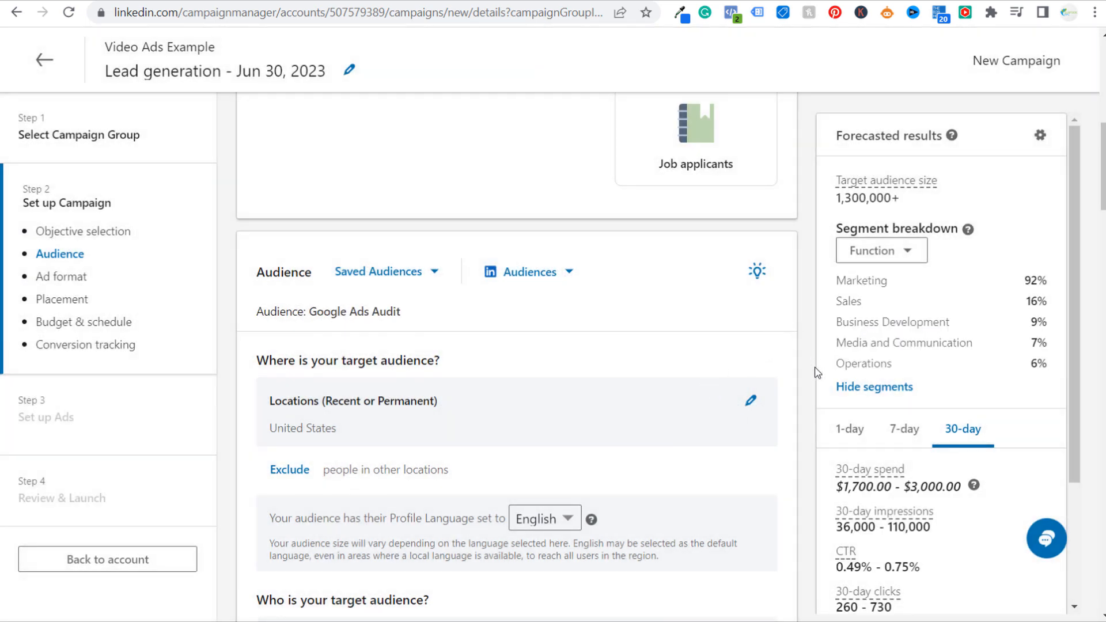
Check the applied audience's locations, job titles and member interests, and choose Video as the ad format
scroll(814, 372, down, 3)
scroll(775, 390, down, 5)
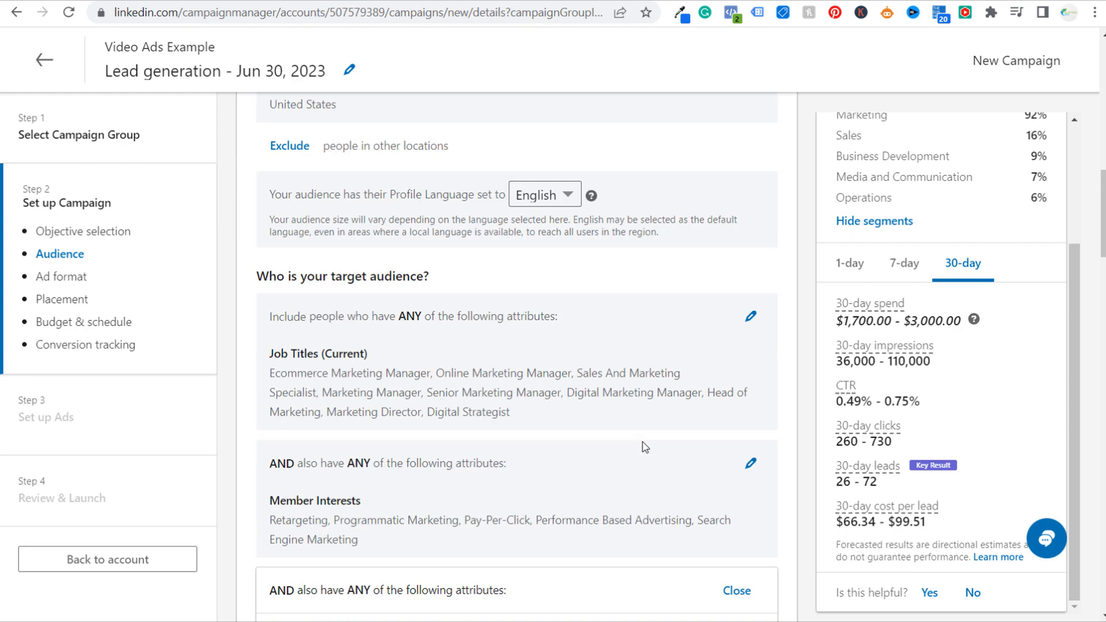
scroll(645, 448, down, 5)
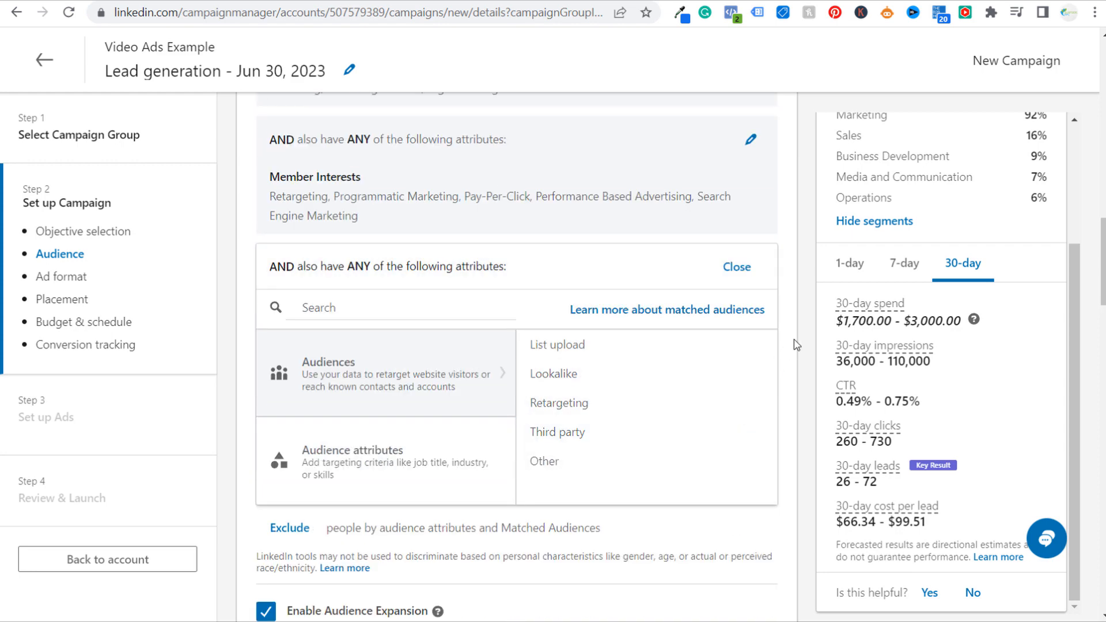
scroll(795, 344, down, 5)
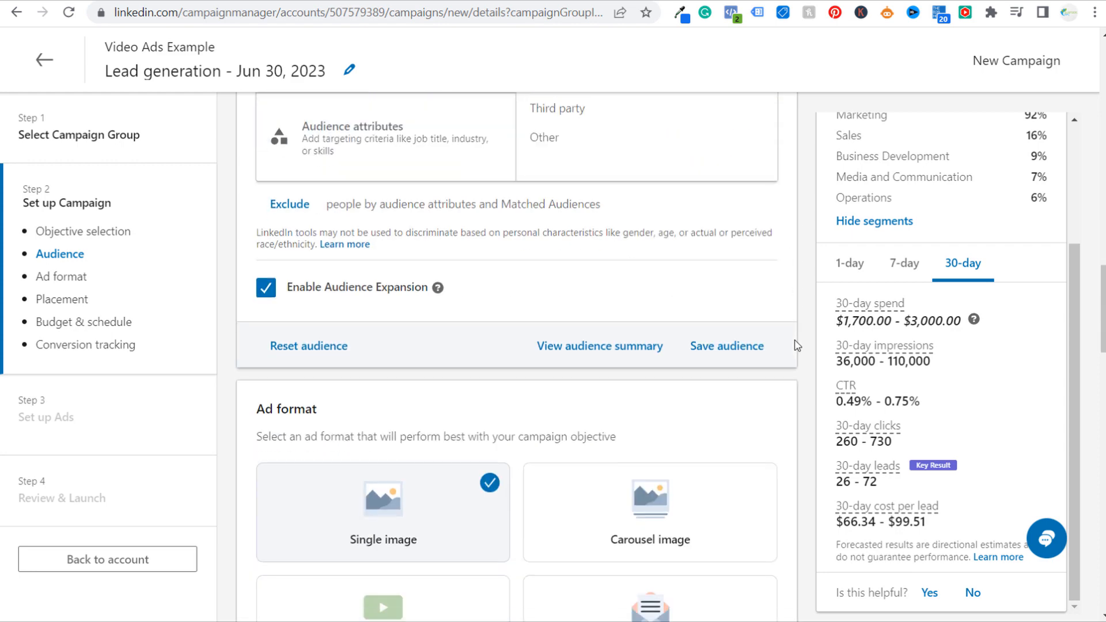
scroll(795, 345, down, 4)
click(447, 389)
Set the daily budget to $75 and schedule the campaign with start and end dates, ending on 7/31/2023
scroll(447, 388, down, 5)
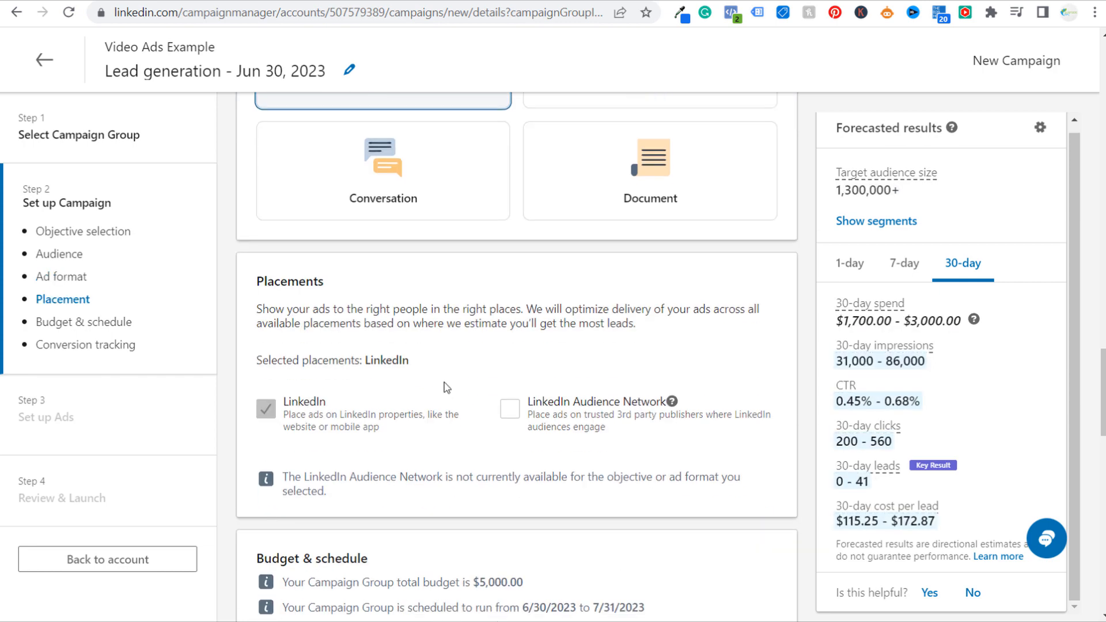
scroll(446, 386, down, 7)
click(338, 344)
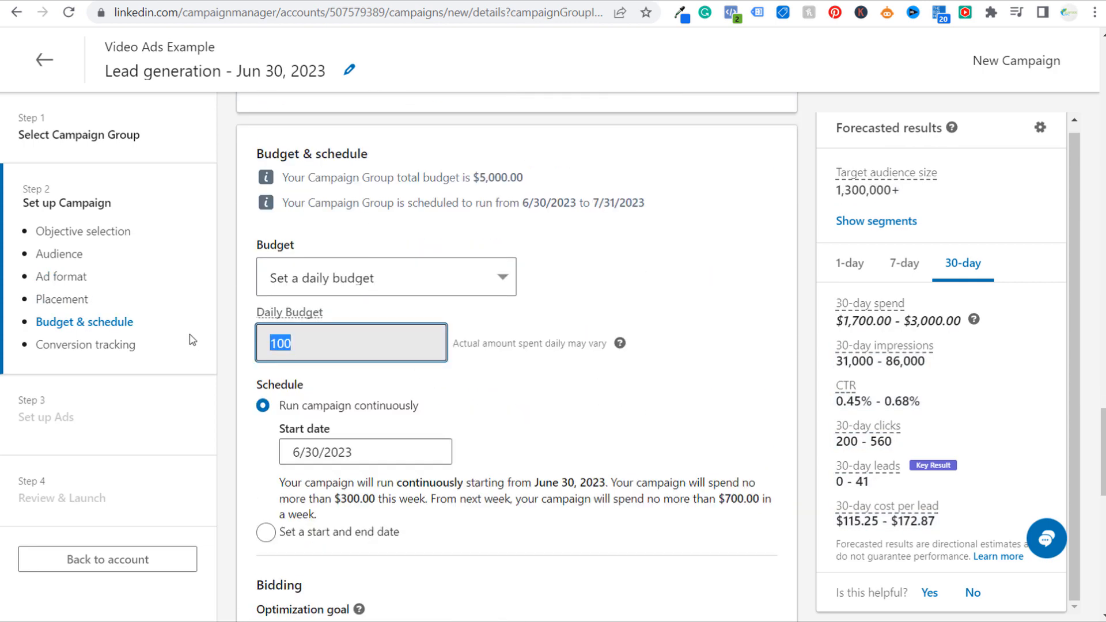
text(75.)
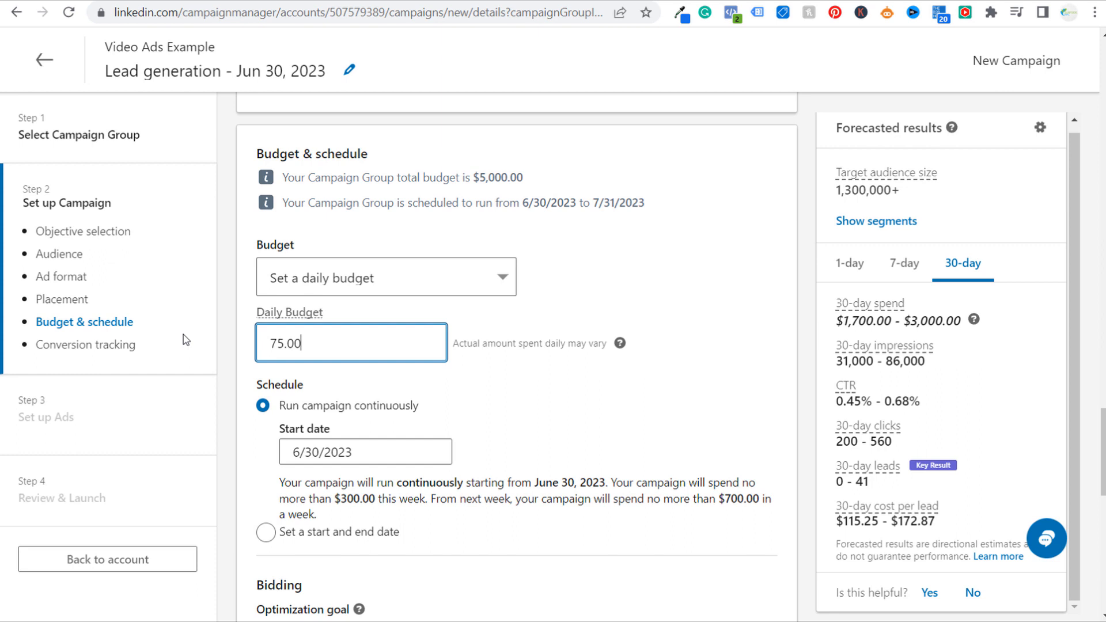
click(268, 531)
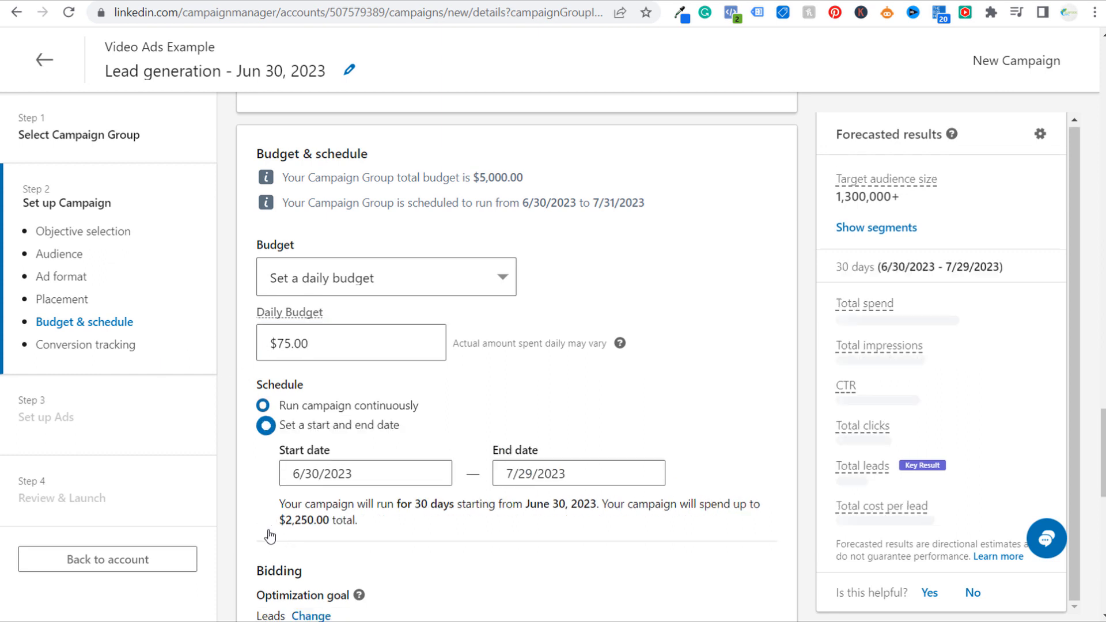
click(607, 472)
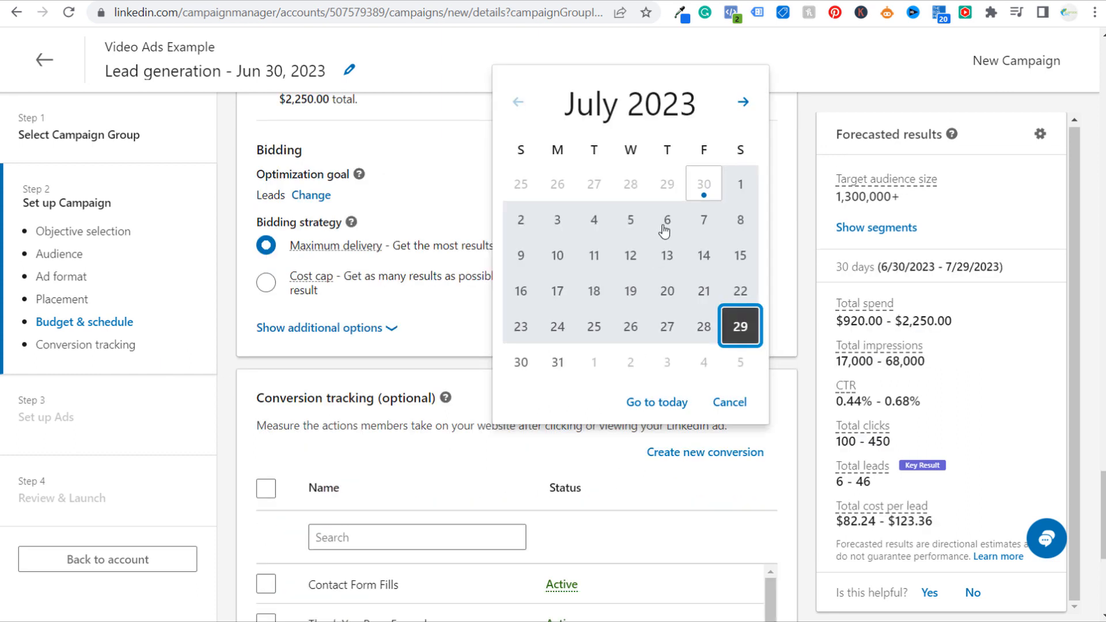
click(560, 361)
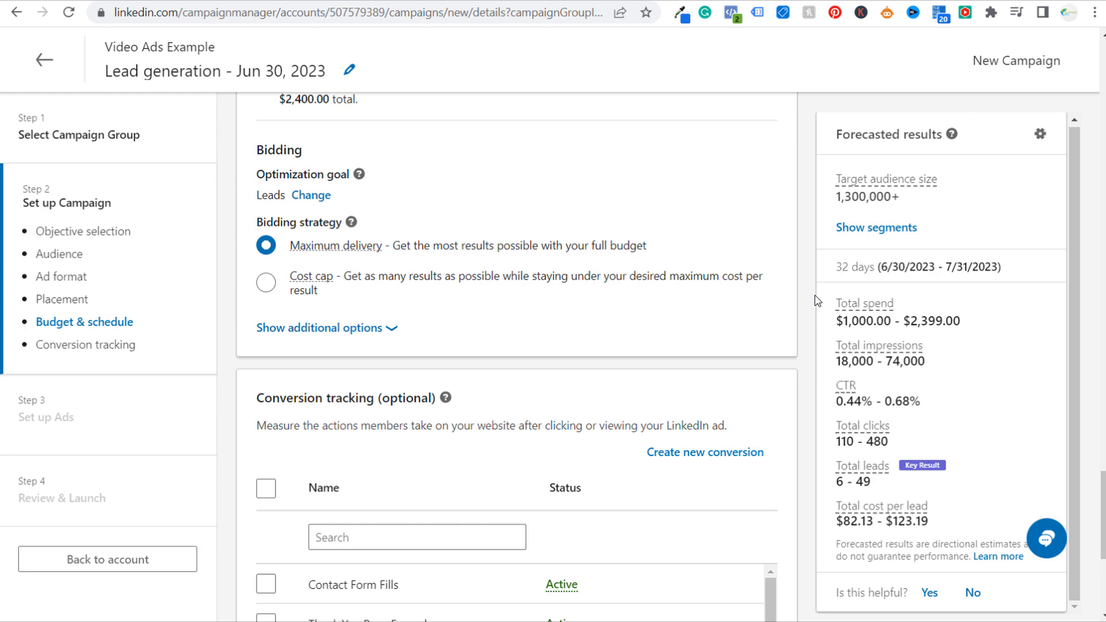
Add the Contact Form Fills conversion to the campaign's conversion tracking, save the setup and continue to the ads stage
scroll(799, 317, down, 4)
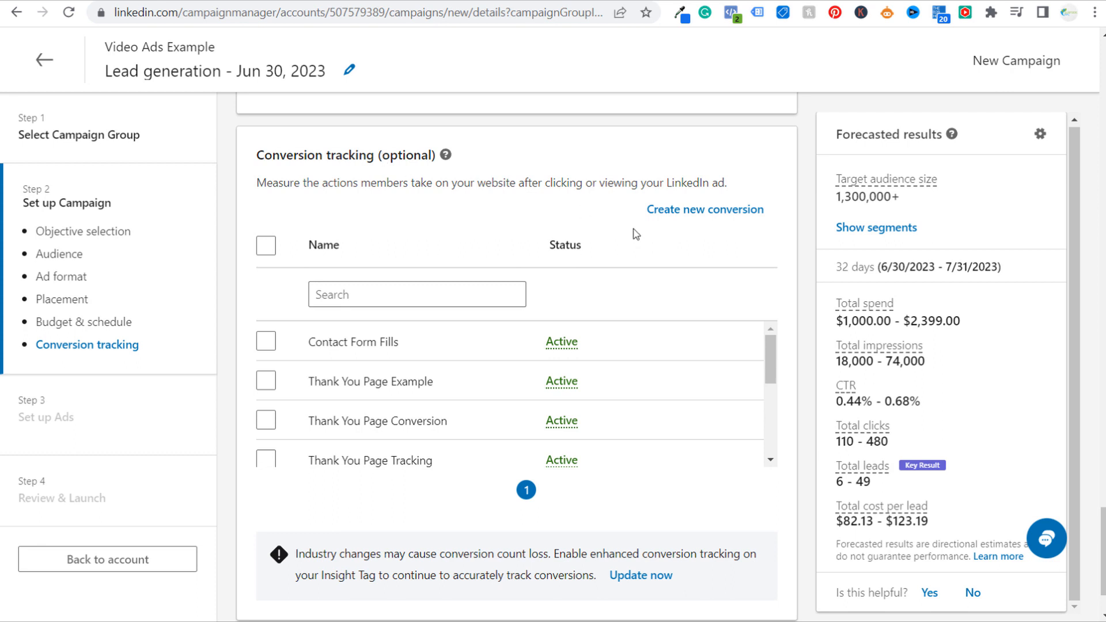
click(264, 342)
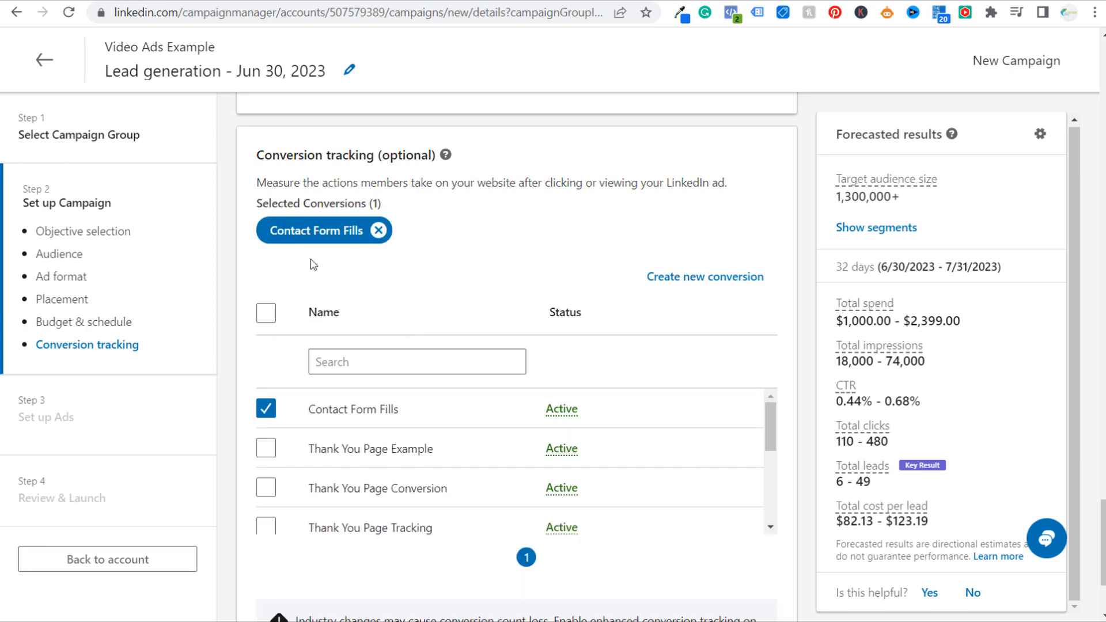
scroll(806, 198, down, 3)
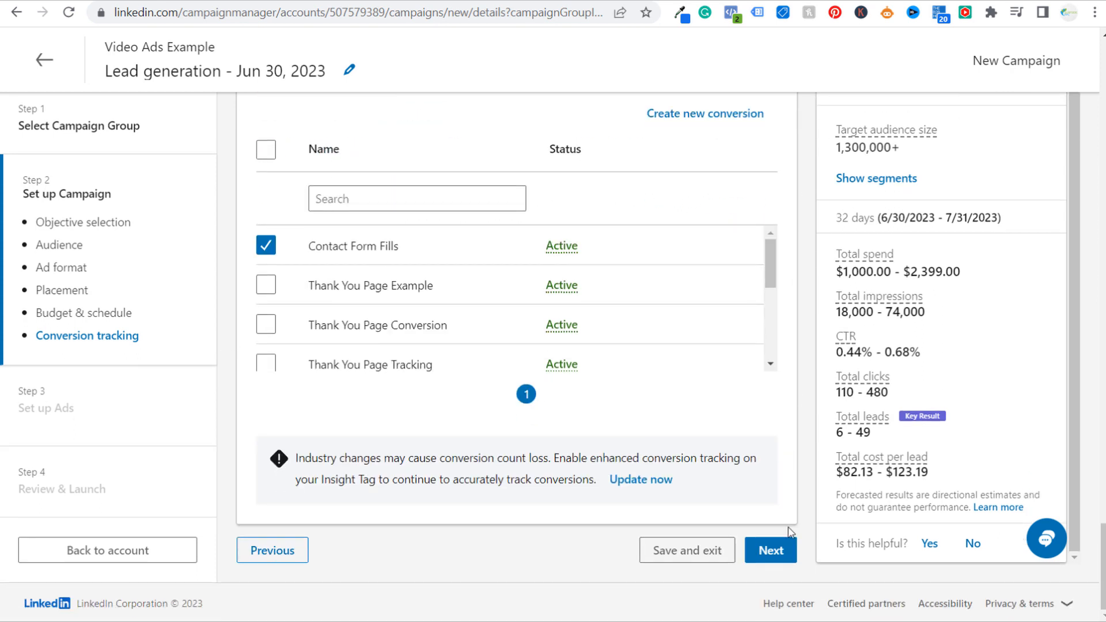
click(785, 550)
click(858, 576)
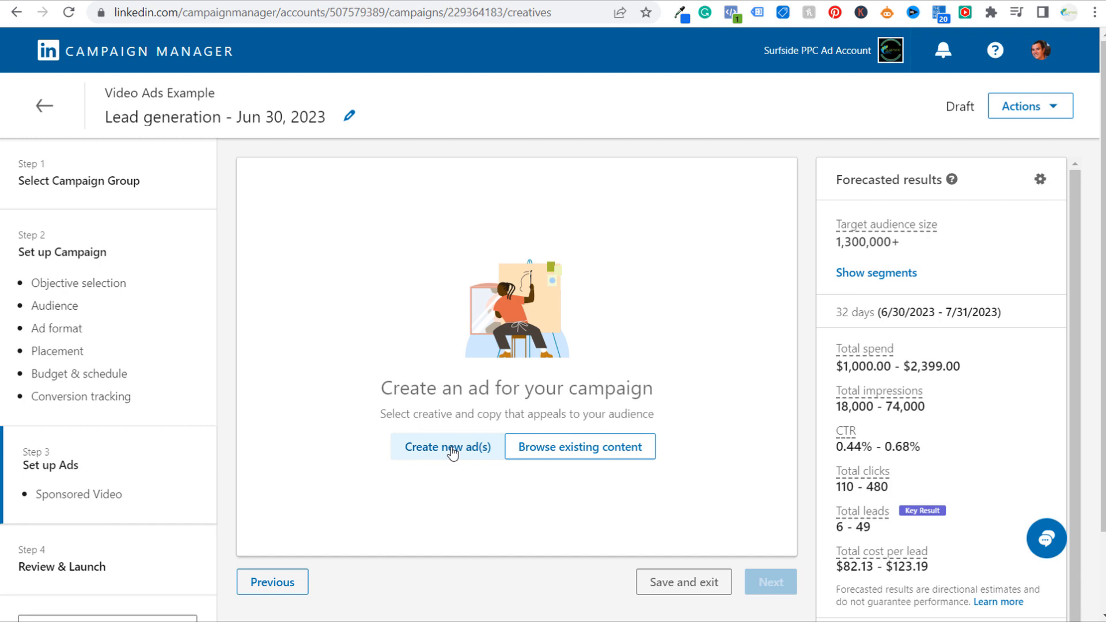
Sponsor the existing Google Ads Audit Video_4 ad from the content library in this campaign
click(533, 447)
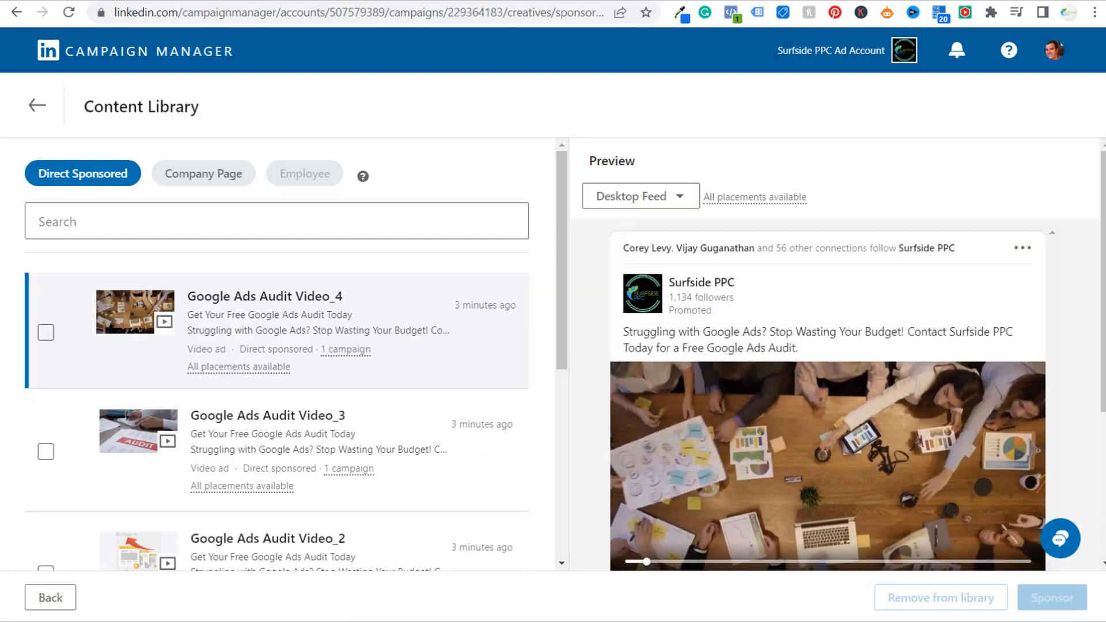
click(46, 333)
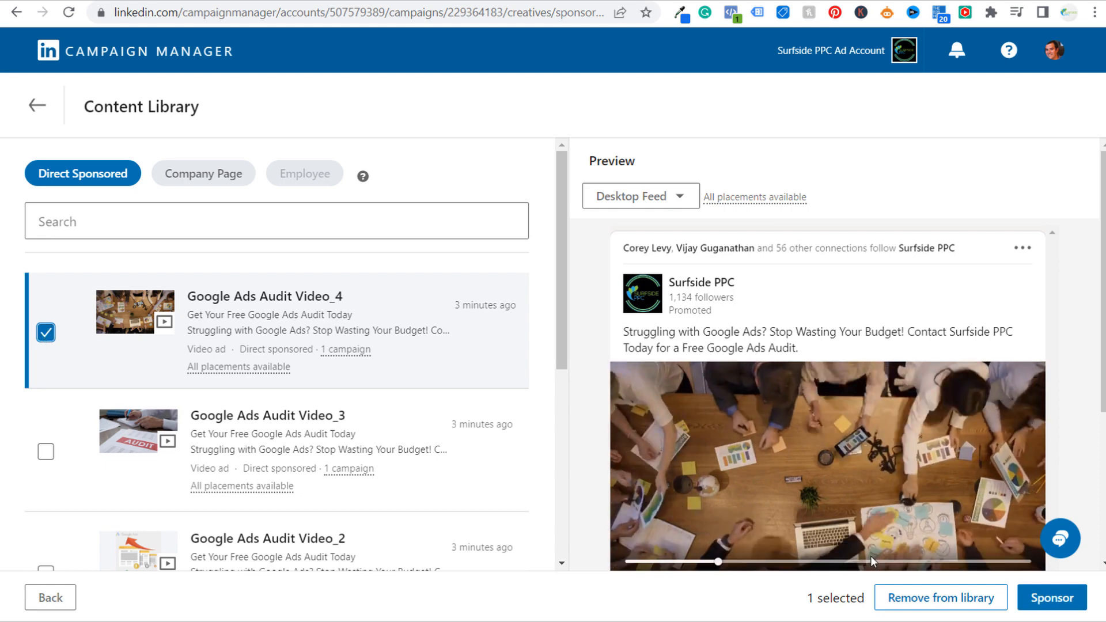
click(1056, 599)
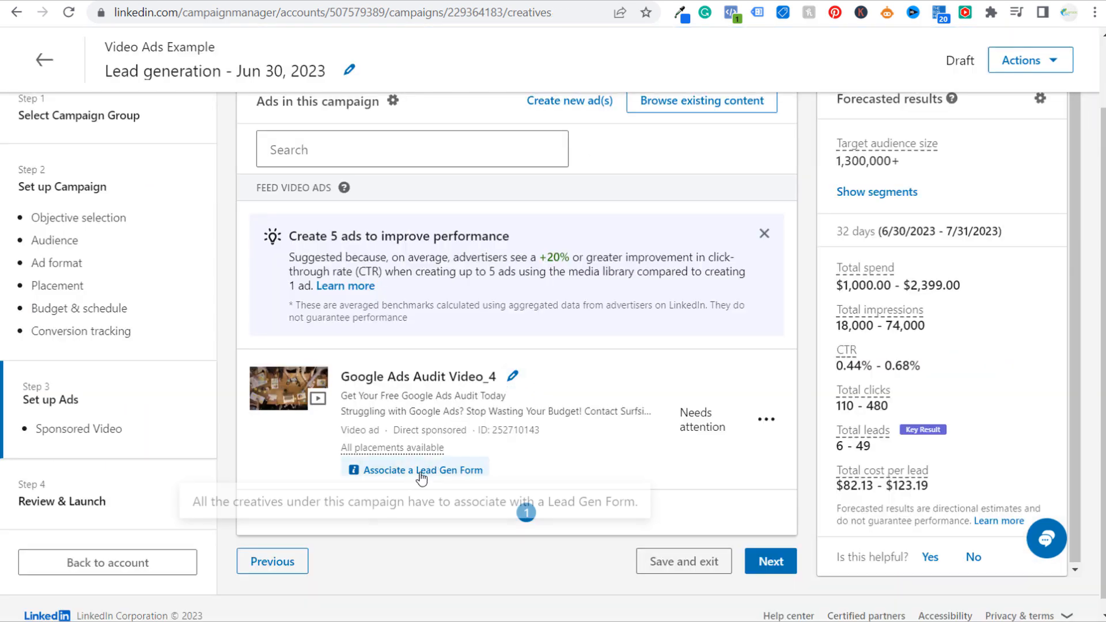
Edit the Google Ads Audit Video_4 ad and select the Google Ads Audit Lead Gen Form in its form details
click(769, 420)
click(694, 452)
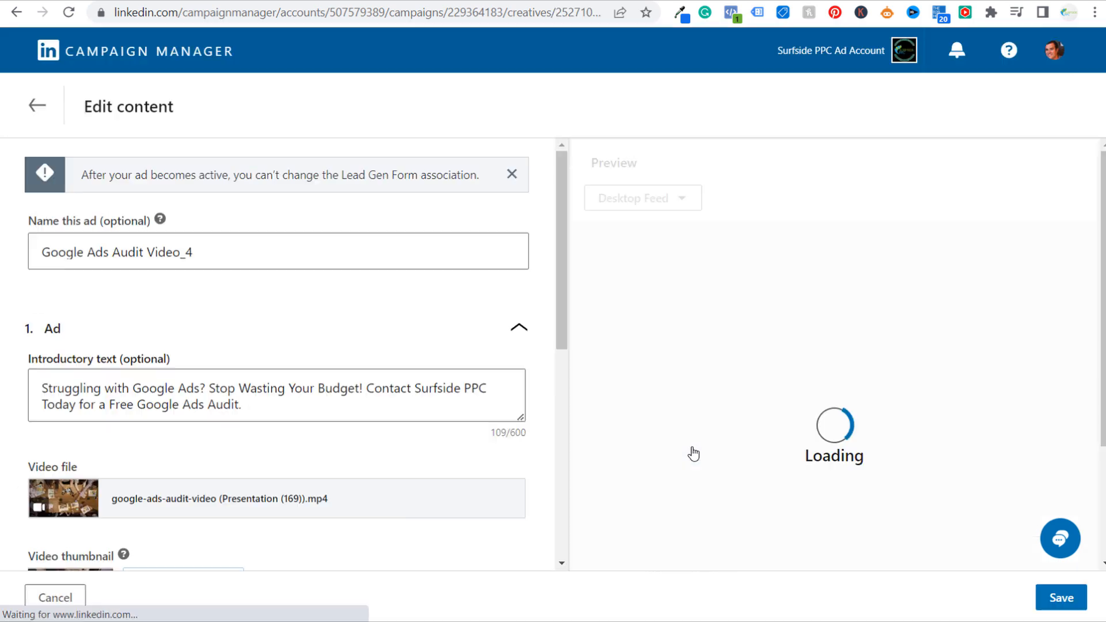
scroll(340, 311, down, 8)
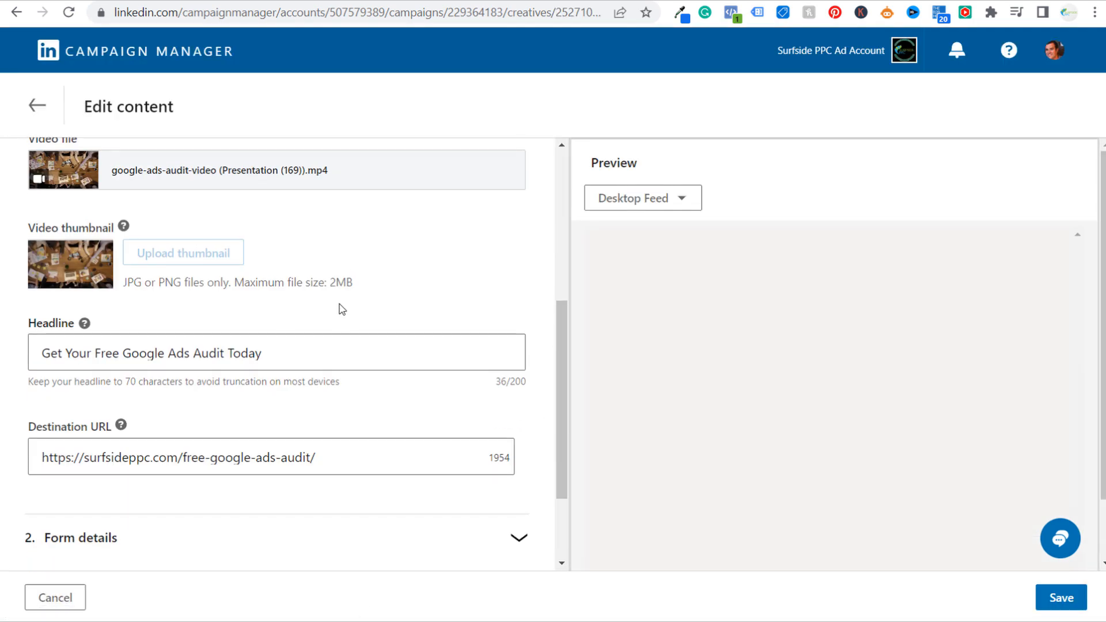
click(514, 413)
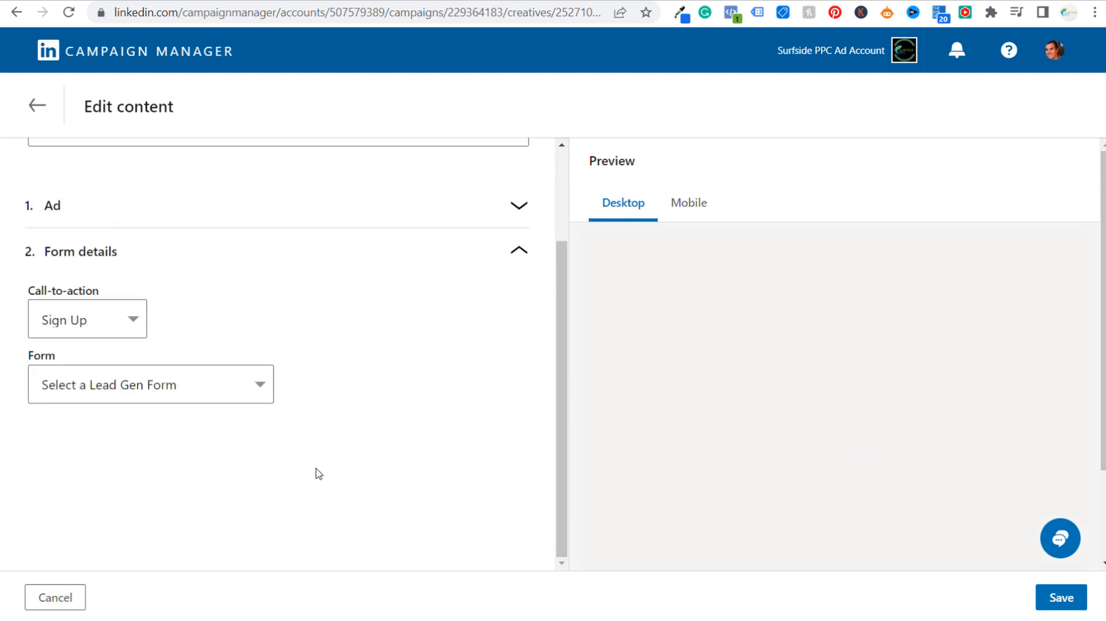
click(239, 394)
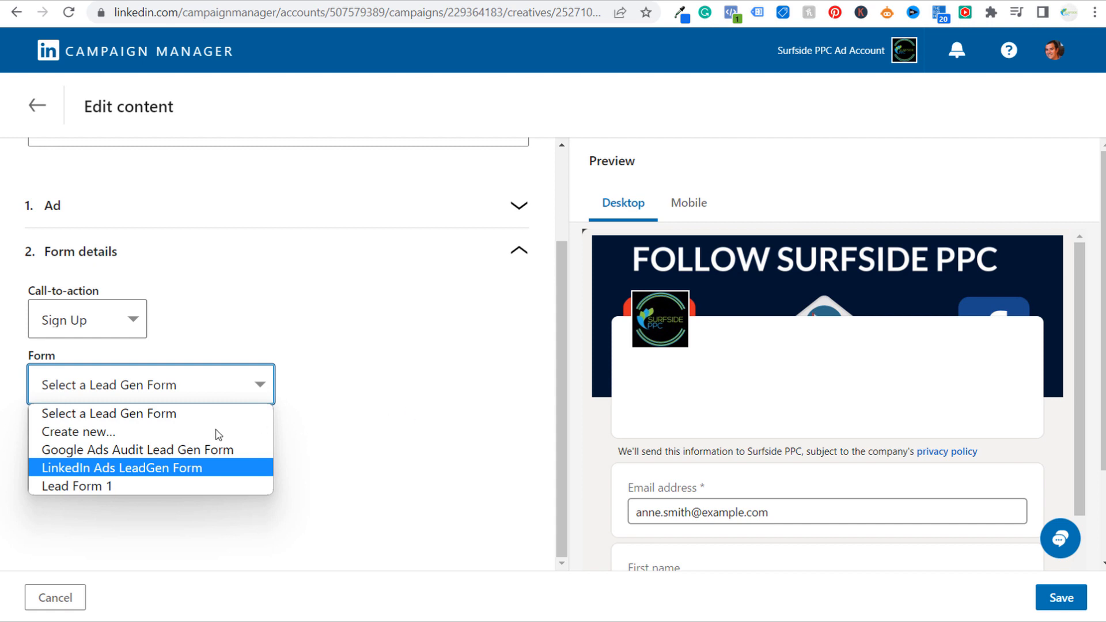
click(127, 450)
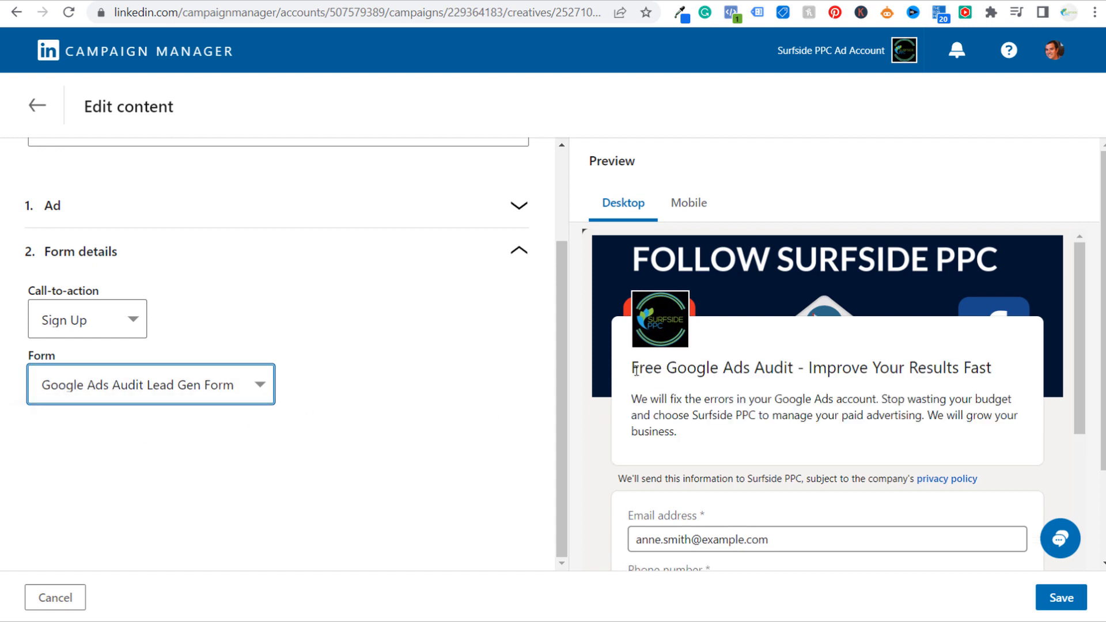
Examine the lead gen form preview's headline, description and fields, and leave the ad editor without saving
drag(635, 370, 994, 367)
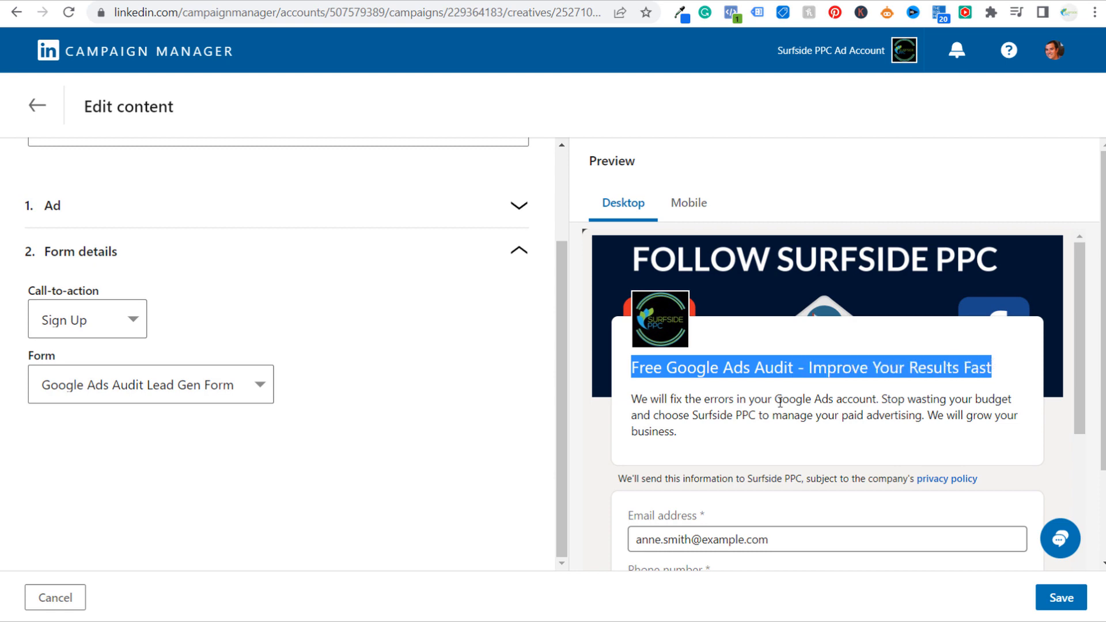
drag(672, 402, 873, 401)
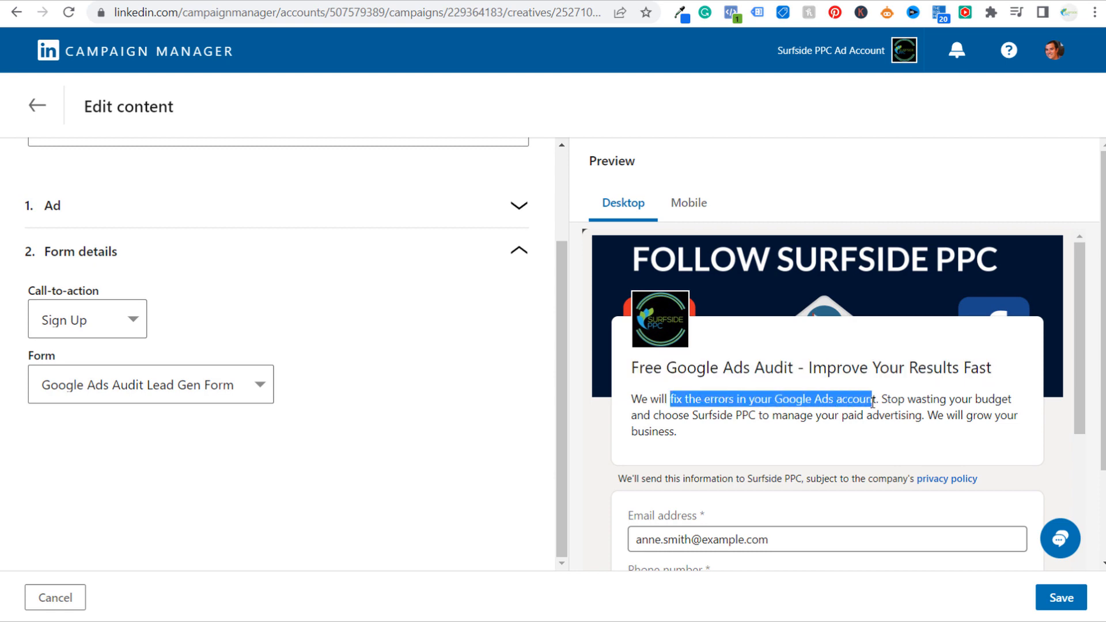
click(926, 399)
scroll(772, 382, down, 4)
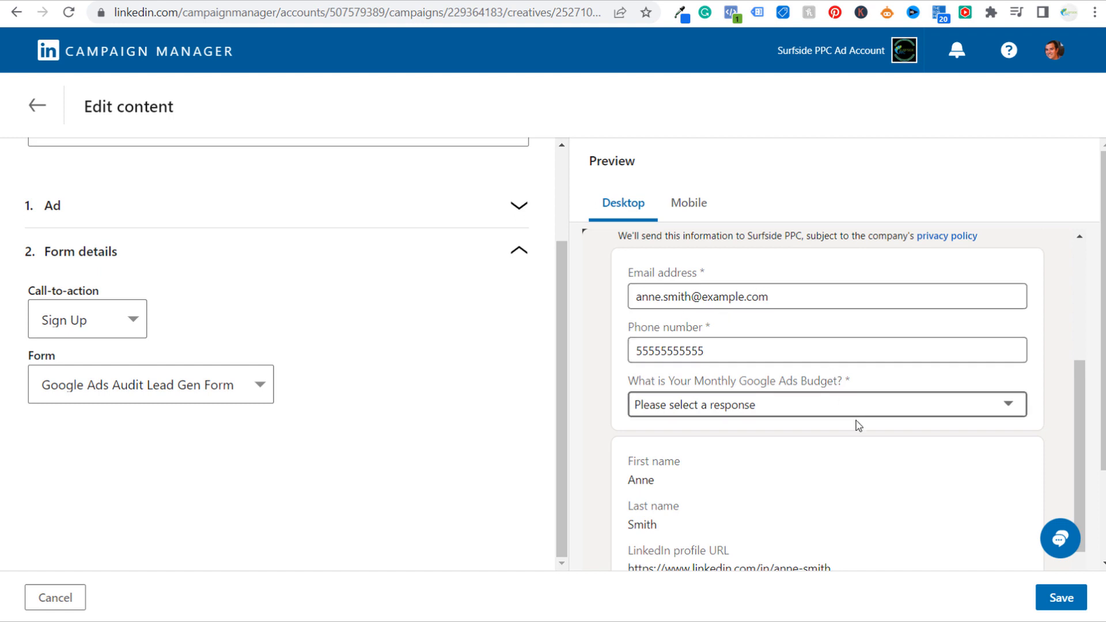
scroll(853, 431, down, 2)
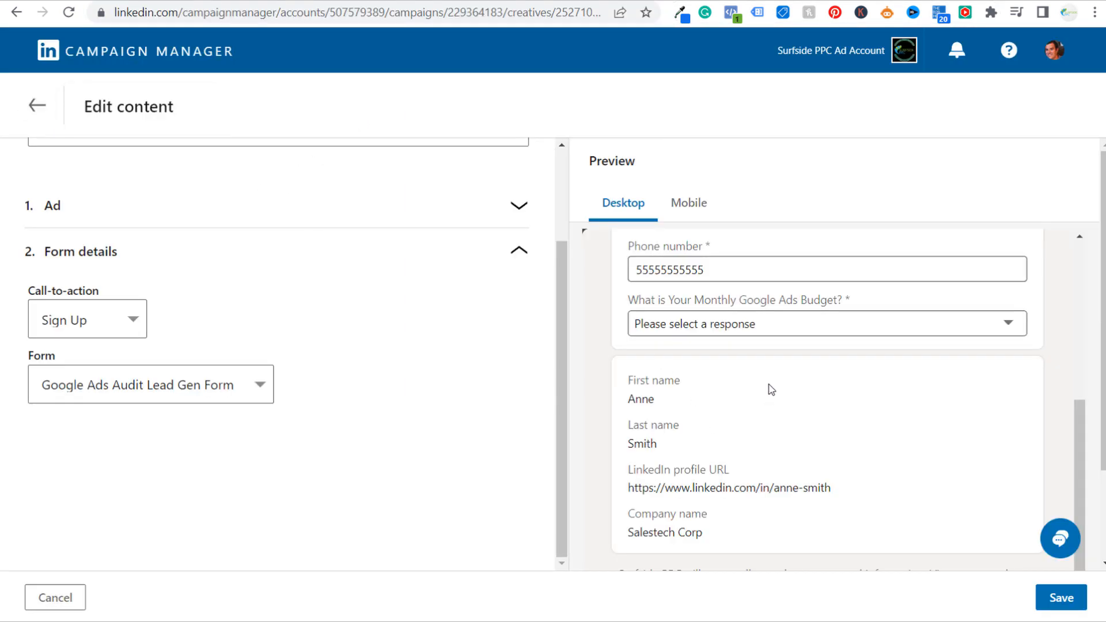
click(52, 107)
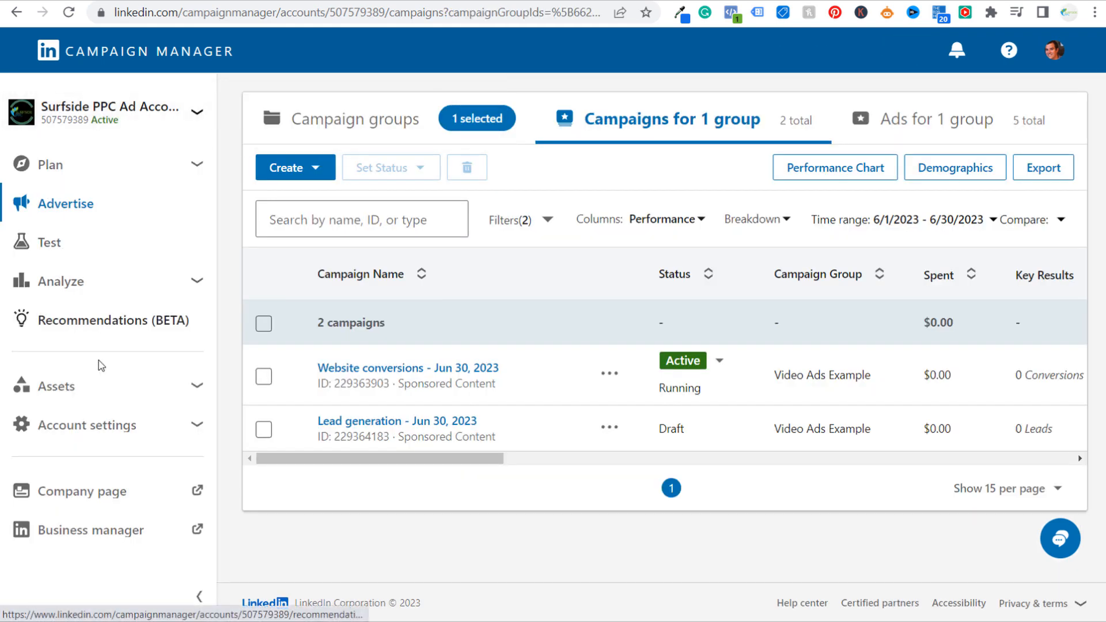
View the account's Lead Gen Forms and show the available actions for the Google Ads Audit Lead Gen Form
click(180, 388)
click(98, 435)
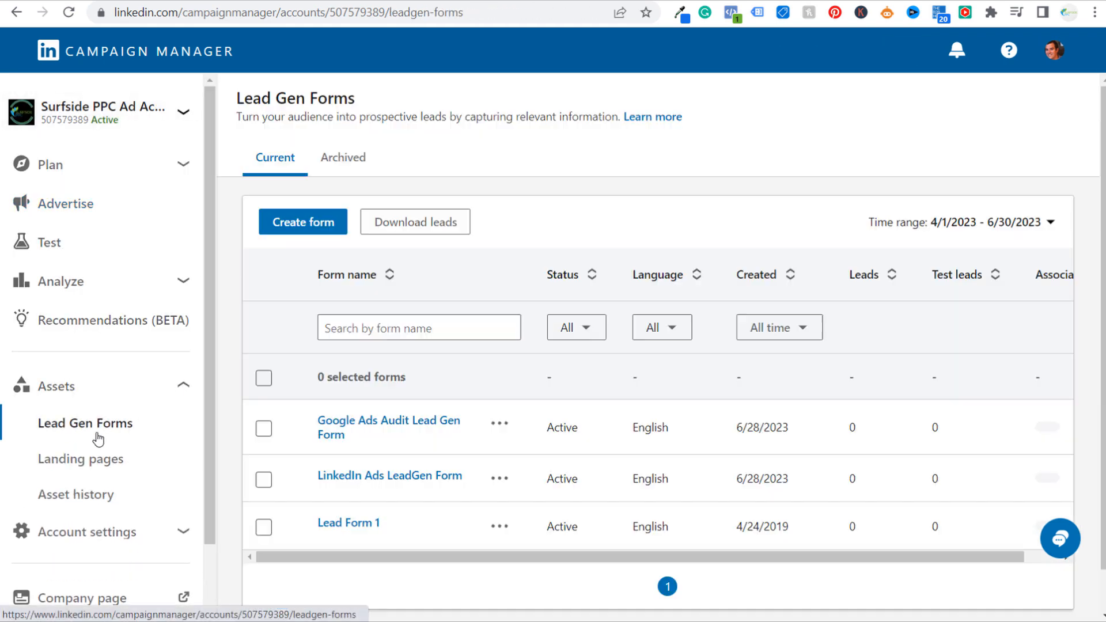
click(498, 426)
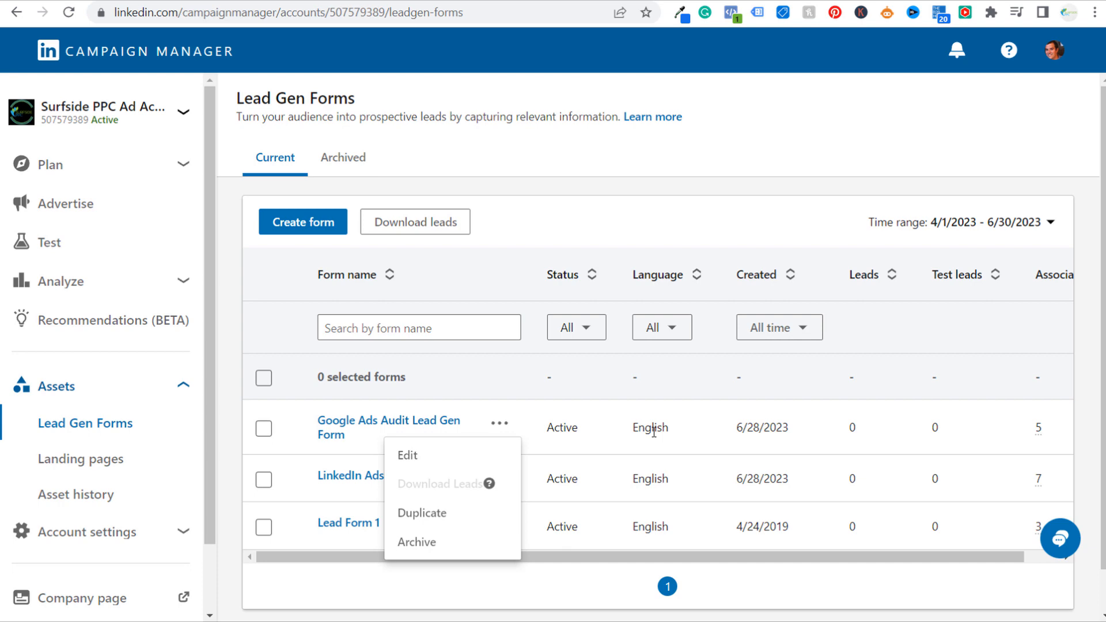
Return to the campaign groups and open the campaigns in the Video Ads Example group
click(71, 221)
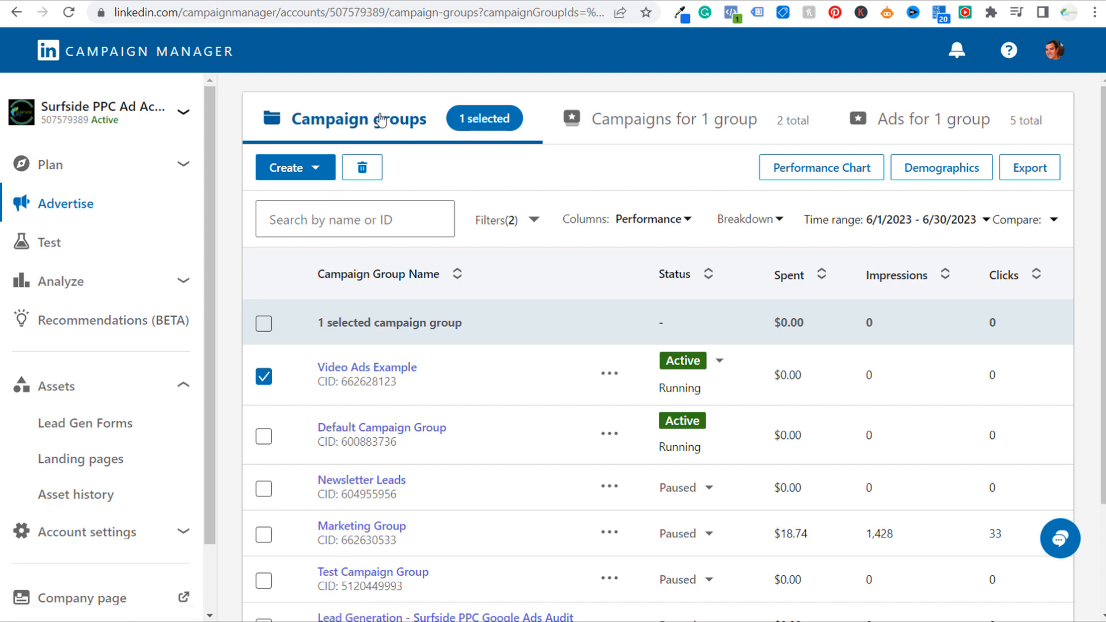
click(376, 372)
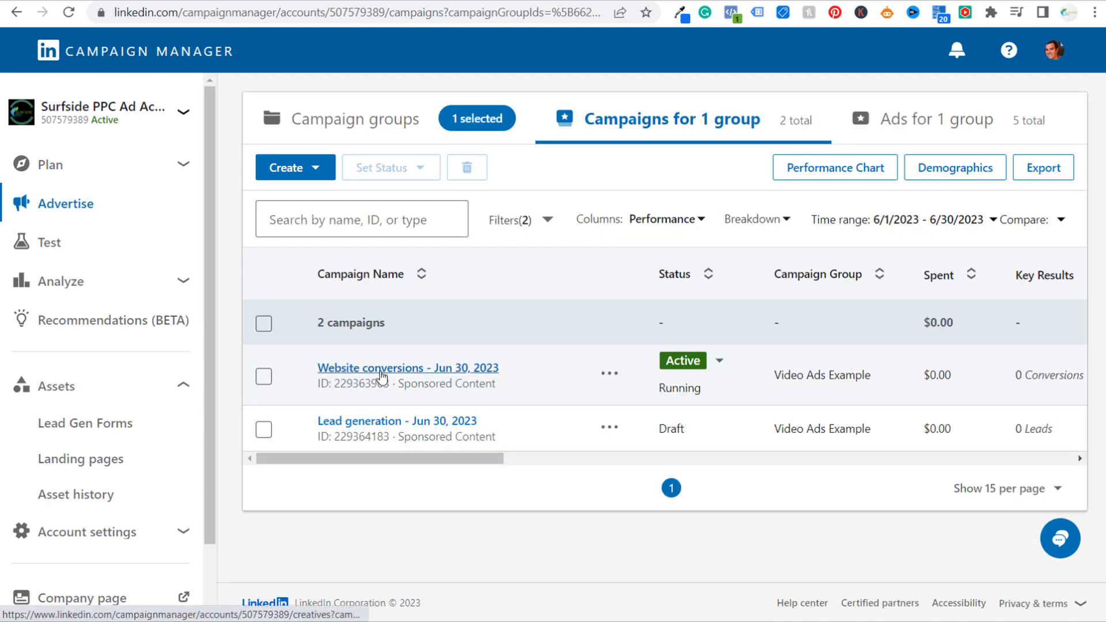